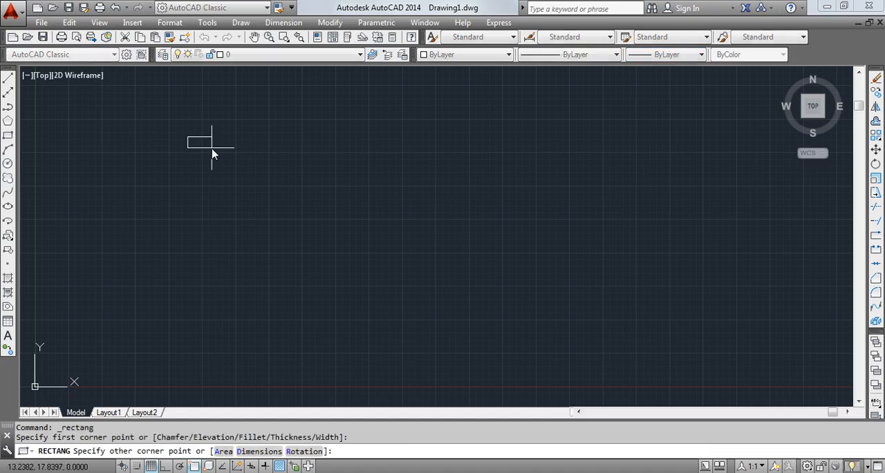
# - Complete a tall, narrow rectangle and draw a circle beside it, near the rectangle's upper half
pyautogui.click(222, 280)
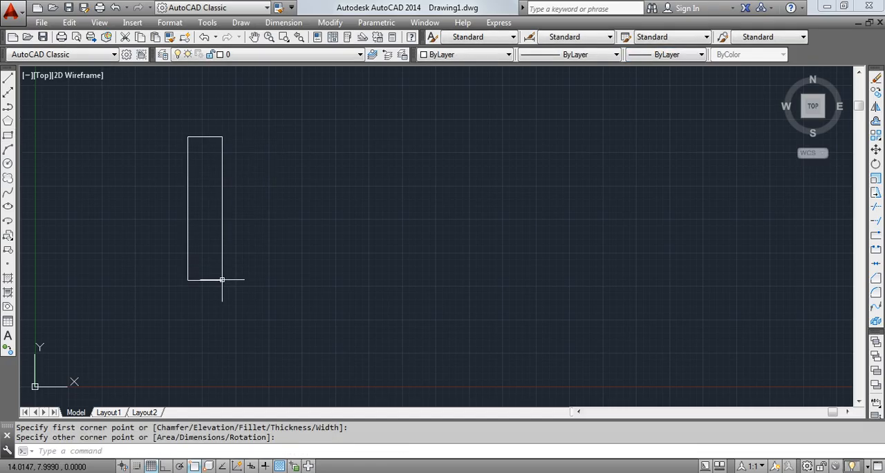
pyautogui.click(7, 164)
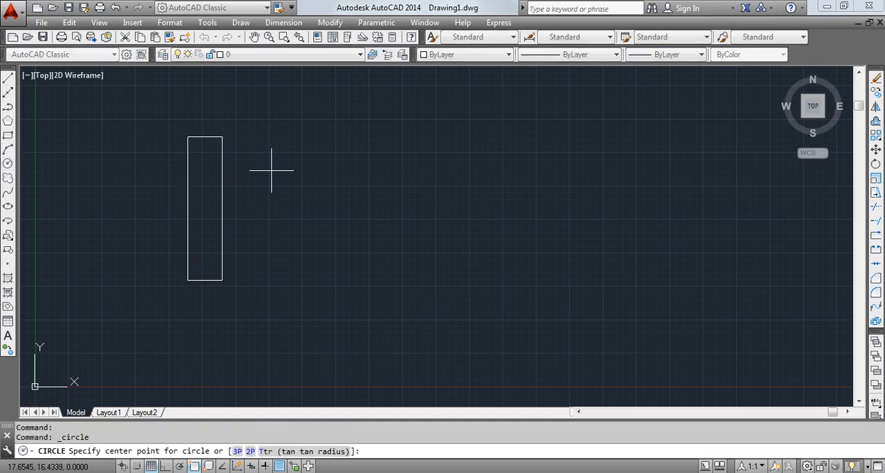
pyautogui.click(309, 181)
pyautogui.click(347, 189)
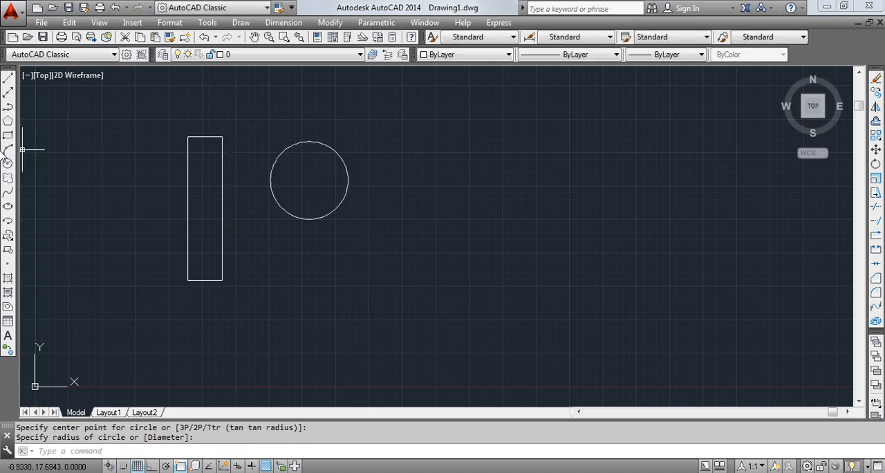
# - Draw a closed V-shaped band with six line segments, below and to the right of the circle
pyautogui.click(9, 79)
pyautogui.click(409, 257)
pyautogui.click(531, 341)
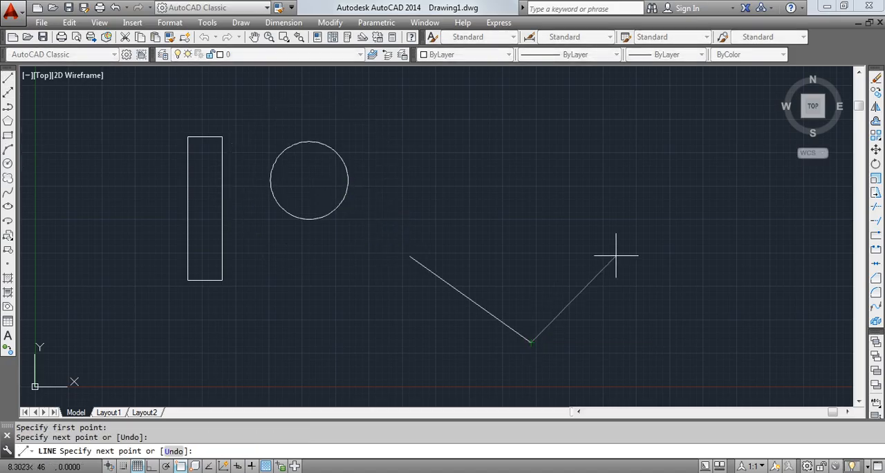
pyautogui.click(623, 240)
pyautogui.click(603, 230)
pyautogui.click(525, 311)
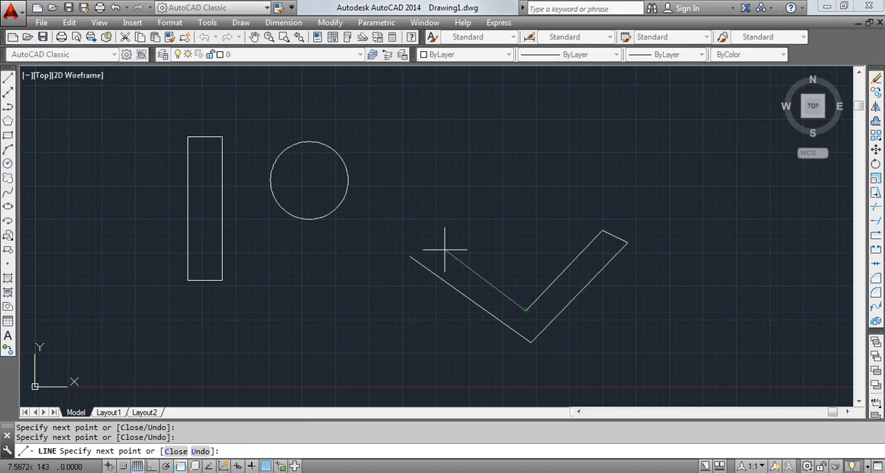
pyautogui.click(430, 240)
pyautogui.click(410, 256)
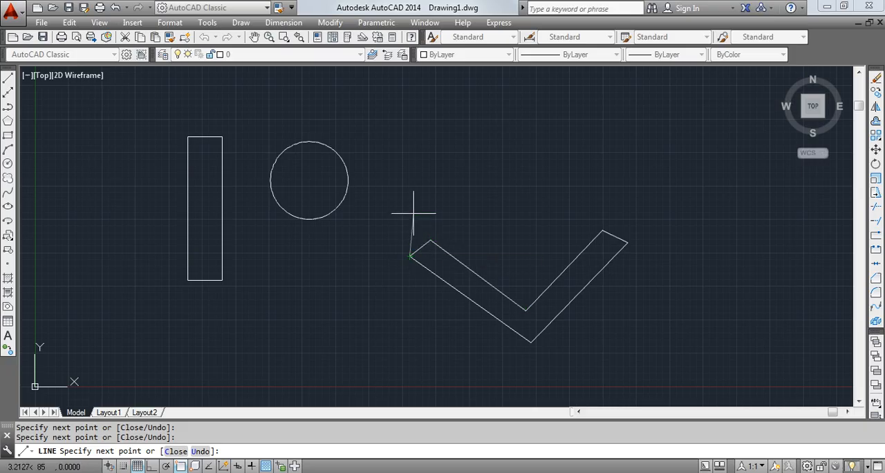
pyautogui.press('Escape')
# - Start a new hatch, keeping the Predefined type and the ANSI31 pattern
pyautogui.moveTo(438, 182); pyautogui.dragTo(421, 195, button='middle')
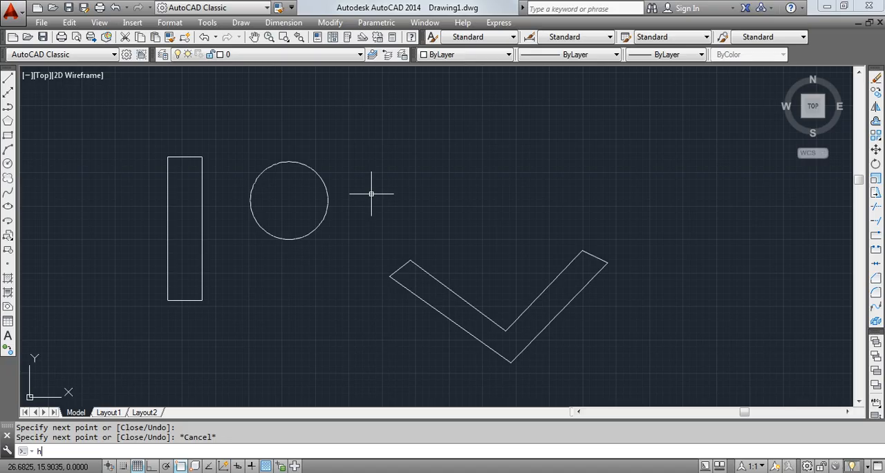
pyautogui.press('Return')
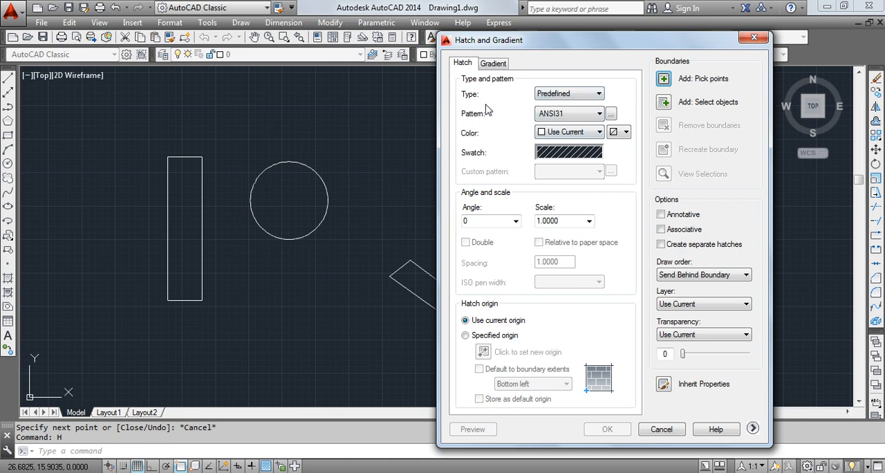
pyautogui.click(597, 95)
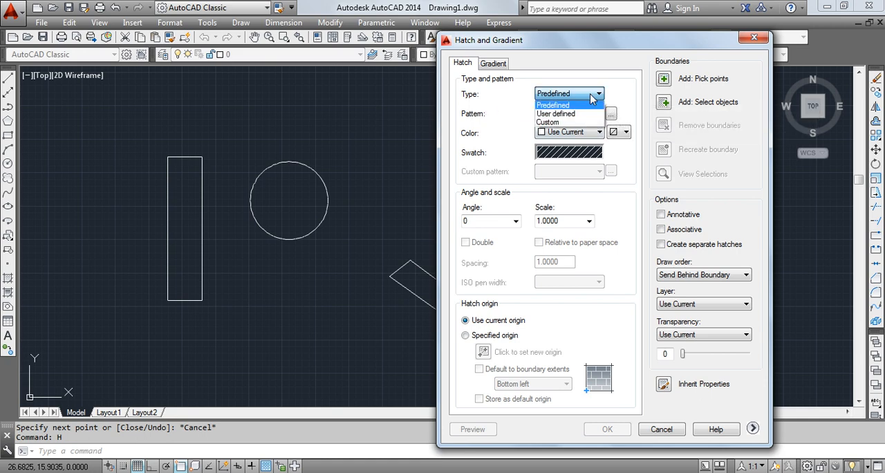
pyautogui.click(597, 95)
pyautogui.click(597, 115)
pyautogui.click(587, 127)
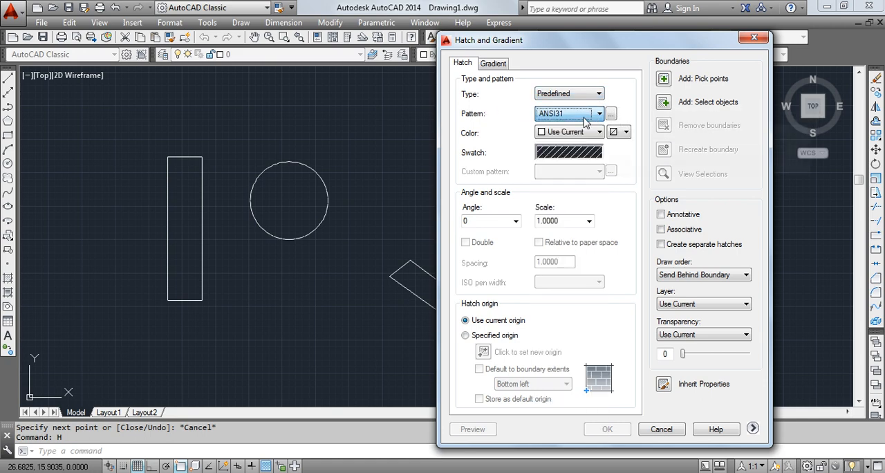
# - Open the hatch pattern palette and examine the ANSI, ISO and Other Predefined patterns
pyautogui.click(572, 151)
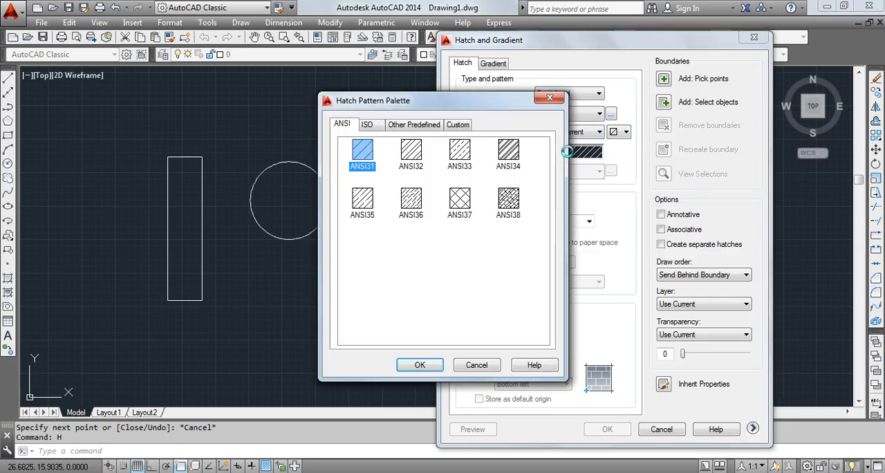
pyautogui.click(367, 125)
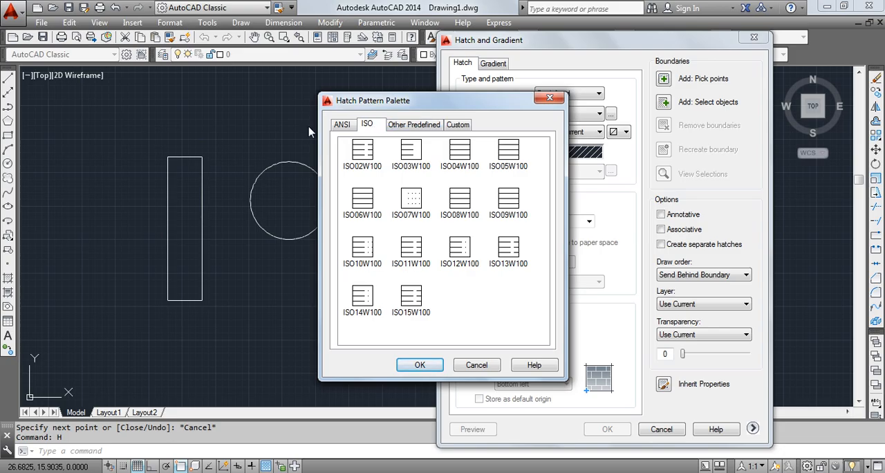
pyautogui.click(341, 124)
pyautogui.click(512, 214)
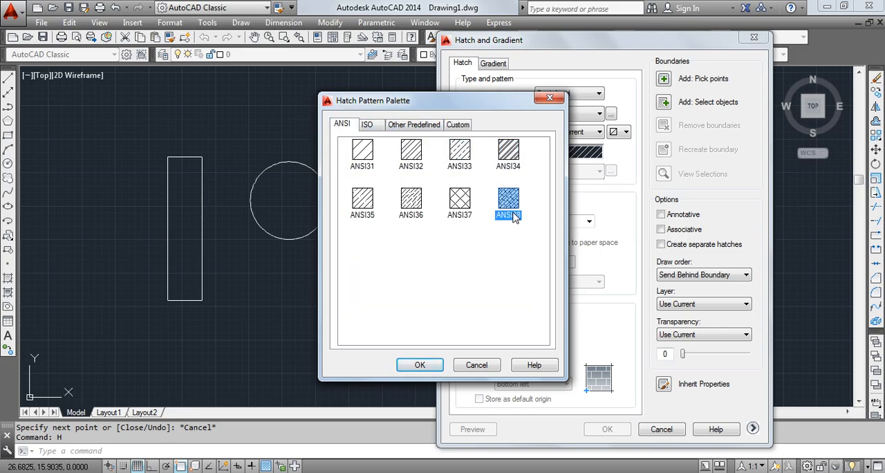
pyautogui.click(473, 202)
pyautogui.click(417, 199)
pyautogui.click(430, 125)
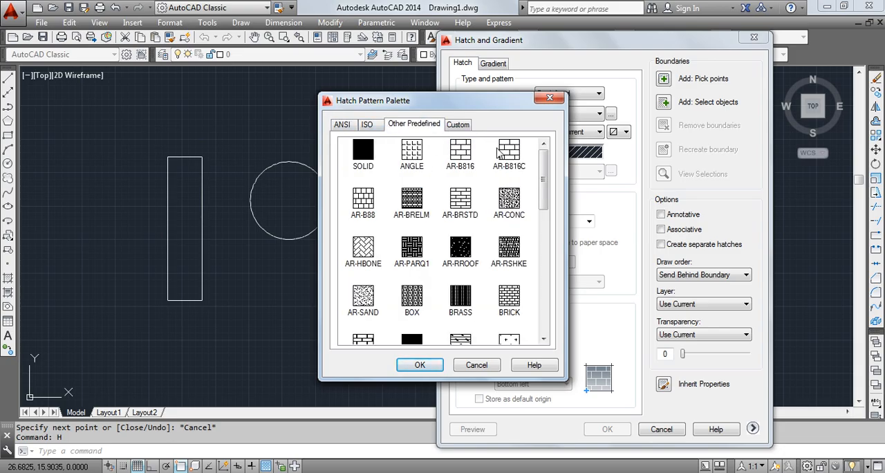
pyautogui.click(510, 155)
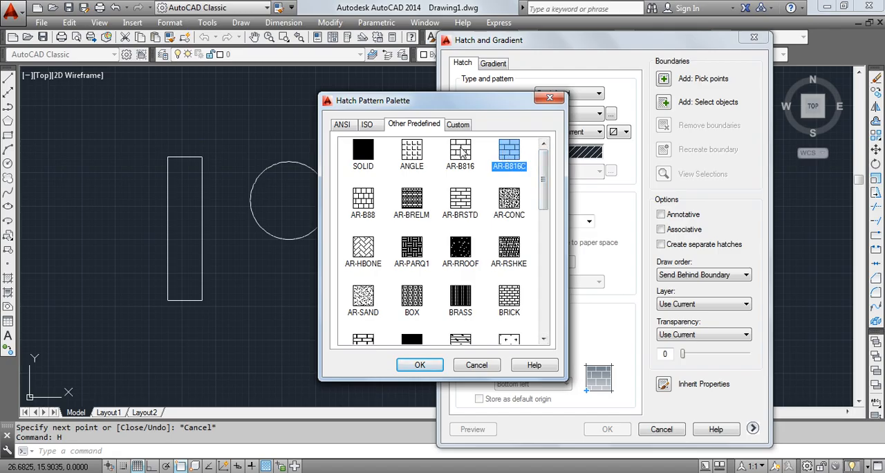
pyautogui.click(513, 198)
pyautogui.moveTo(544, 196); pyautogui.dragTo(545, 342)
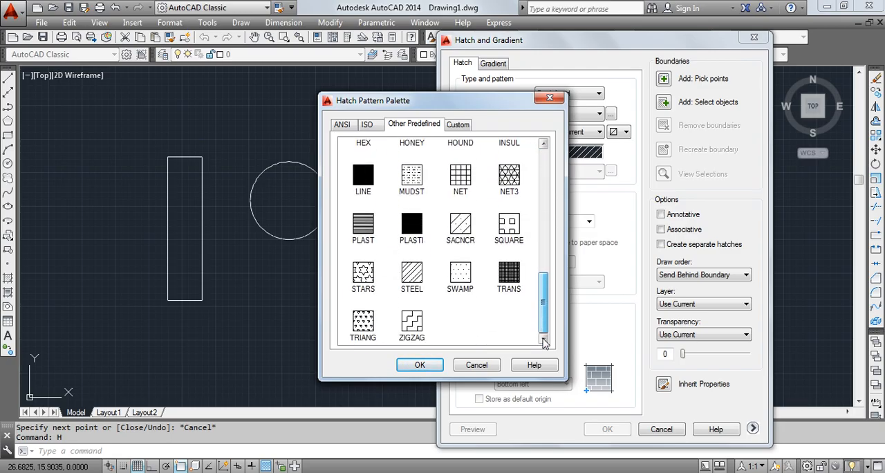
pyautogui.scroll(10, 361, 251)
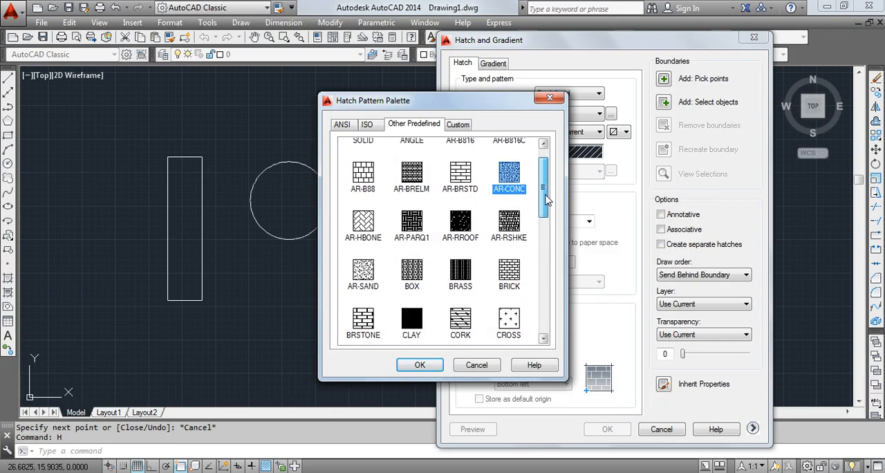
# - Choose the AR-B816C hatch pattern and set its color to Red with background color None
pyautogui.click(511, 156)
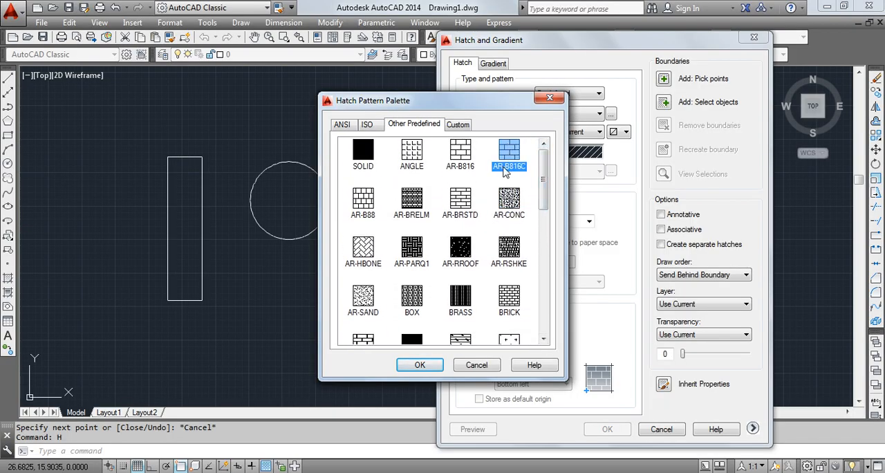
pyautogui.click(419, 366)
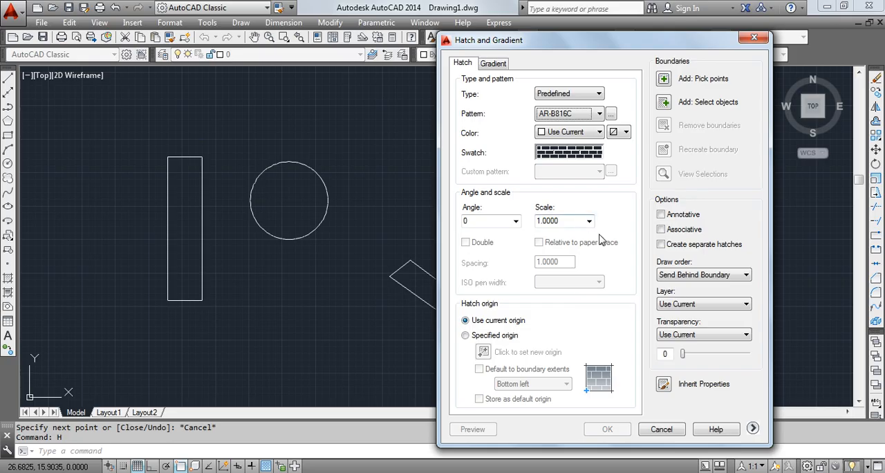
pyautogui.click(567, 132)
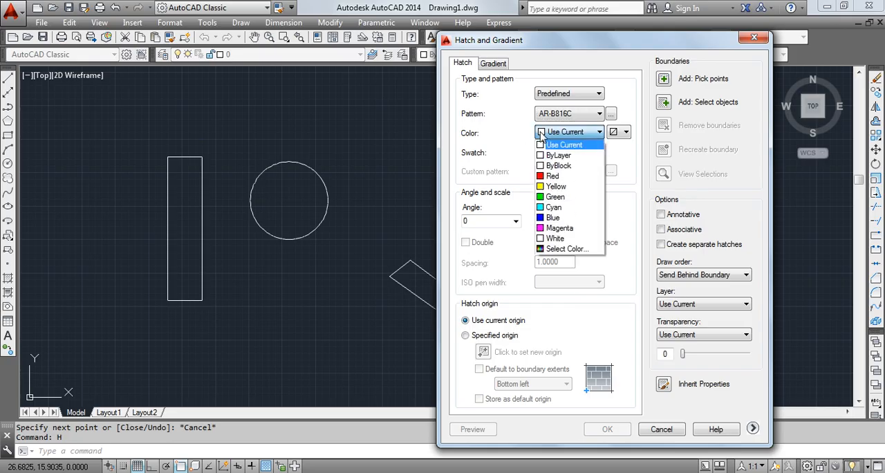
pyautogui.click(557, 178)
pyautogui.click(619, 132)
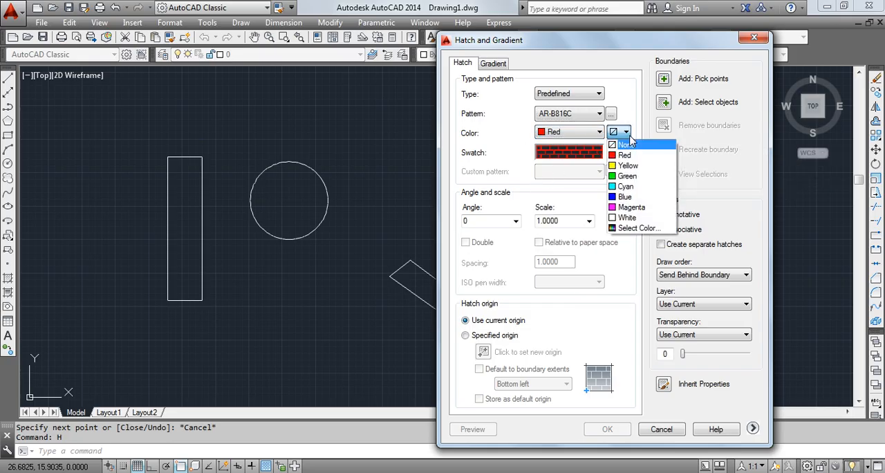
pyautogui.click(626, 144)
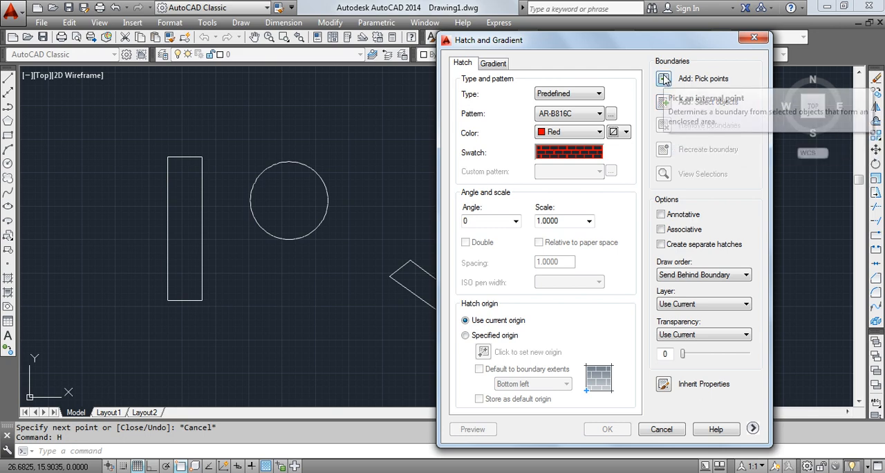
# - Apply the hatch inside the circle, the V-shaped band and the rectangle by picking internal points
pyautogui.click(664, 80)
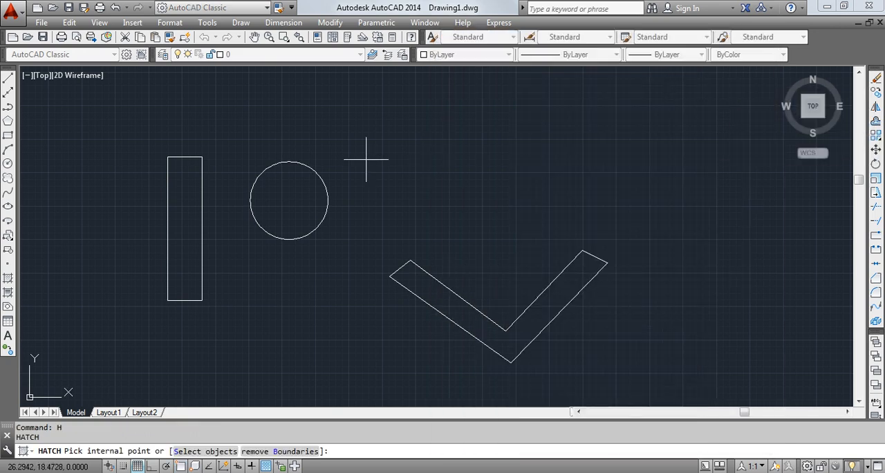
pyautogui.click(290, 200)
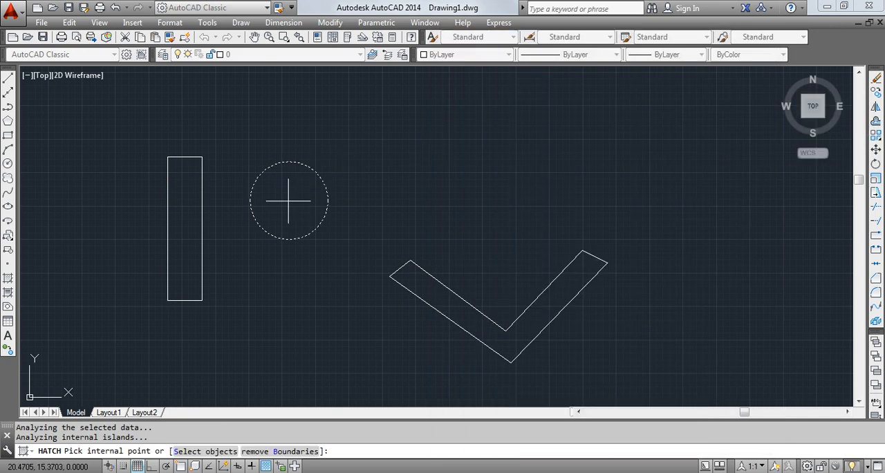
pyautogui.click(432, 288)
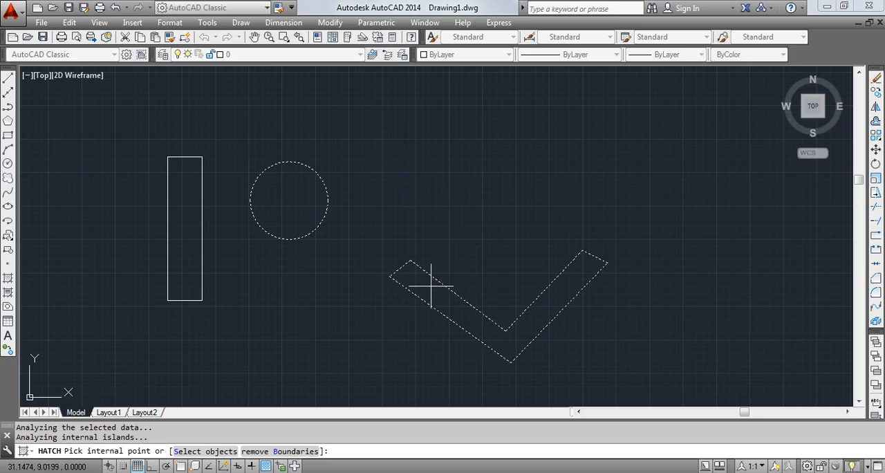
pyautogui.click(190, 219)
pyautogui.press('Return')
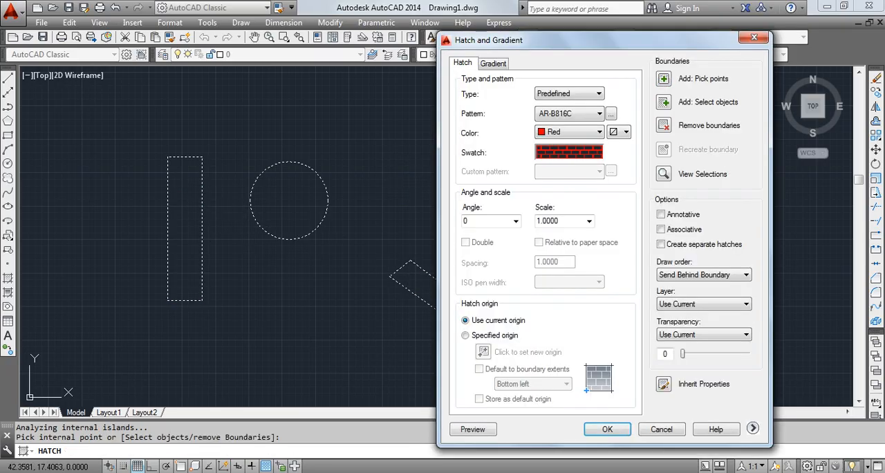
pyautogui.click(604, 431)
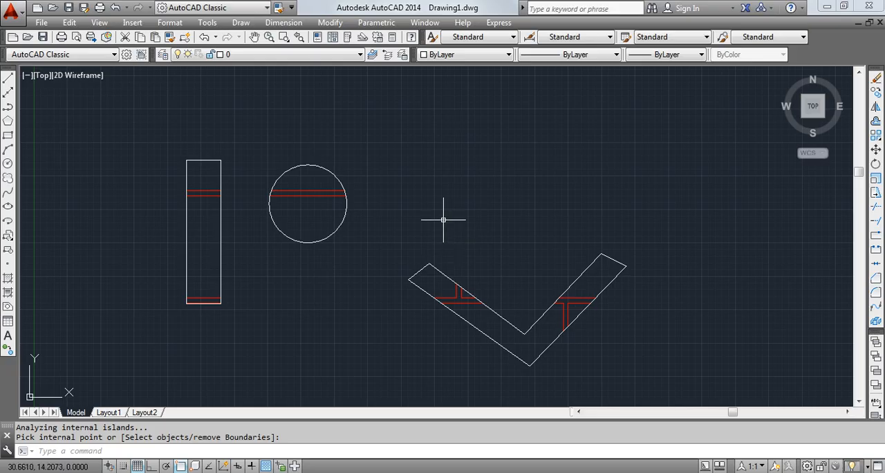
# - Set the scale of the red brick hatch to 0.15 and deselect it
pyautogui.doubleClick(313, 189)
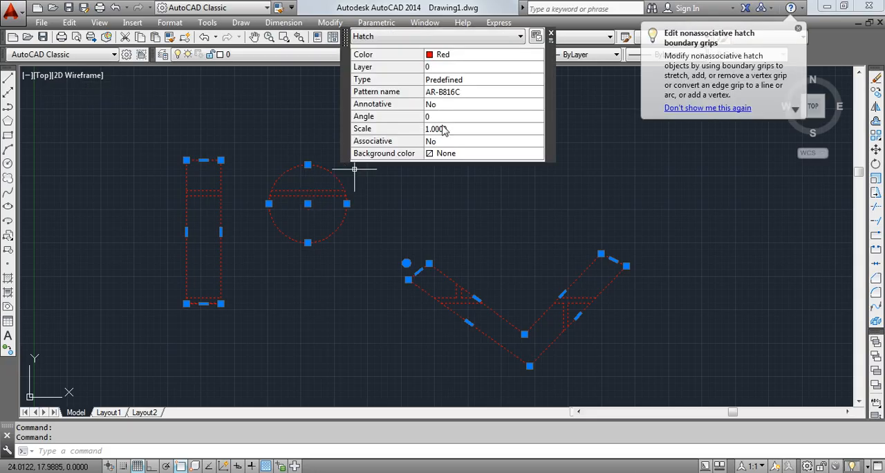
pyautogui.click(457, 128)
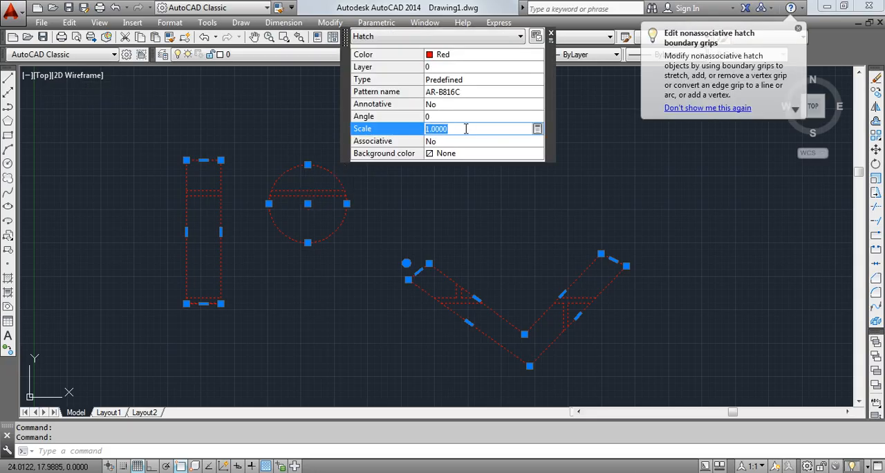
pyautogui.write('0.15')
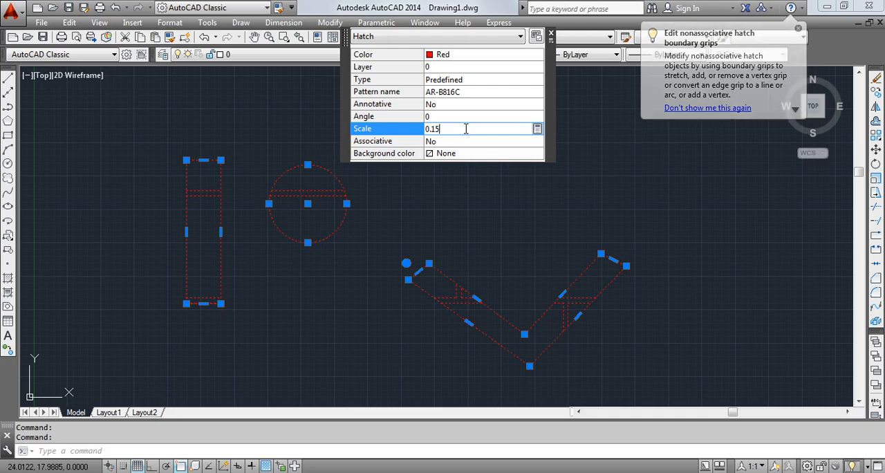
pyautogui.press('Tab')
pyautogui.hotkey('shift', 'Tab')
pyautogui.hotkey('shift', 'Tab')
pyautogui.click(469, 131)
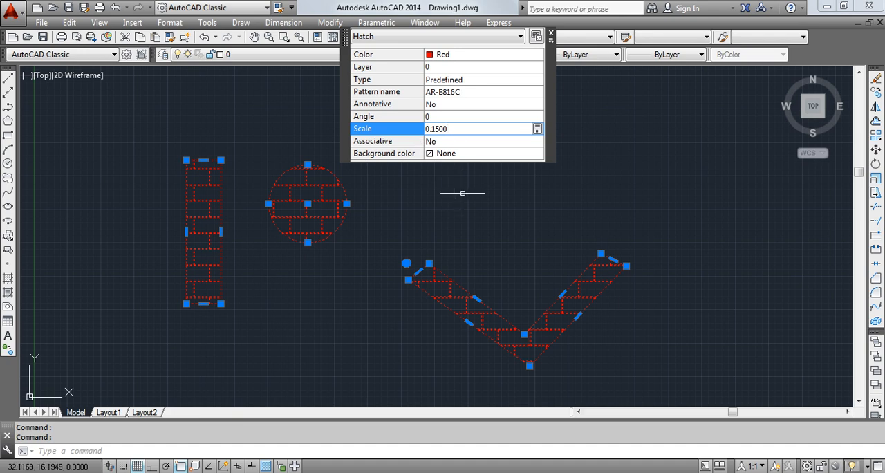
pyautogui.moveTo(464, 192); pyautogui.dragTo(437, 232, button='middle')
pyautogui.press('Escape')
# - Inspect the brick hatch inside the circle up close and return to viewing all three shapes
pyautogui.moveTo(468, 166); pyautogui.dragTo(466, 111, button='middle')
pyautogui.scroll(5, 320, 171)
pyautogui.scroll(1, 322, 172)
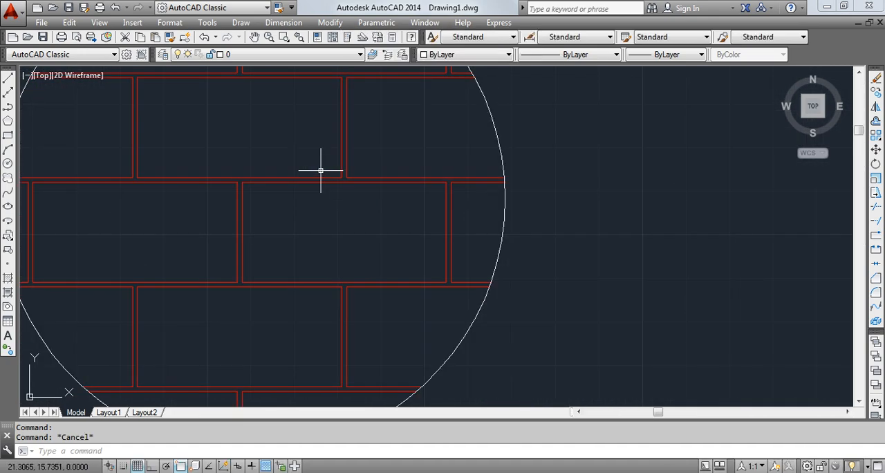
pyautogui.scroll(-5, 343, 175)
pyautogui.scroll(-3, 401, 212)
pyautogui.moveTo(401, 211)
pyautogui.mouseDown(button='middle')
pyautogui.moveTo(409, 210)
pyautogui.moveTo(404, 217)
pyautogui.moveTo(357, 209)
pyautogui.moveTo(339, 197)
pyautogui.mouseUp(button='middle')
pyautogui.scroll(-5, 388, 213)
pyautogui.scroll(5, 413, 245)
pyautogui.moveTo(374, 221); pyautogui.dragTo(367, 252, button='middle')
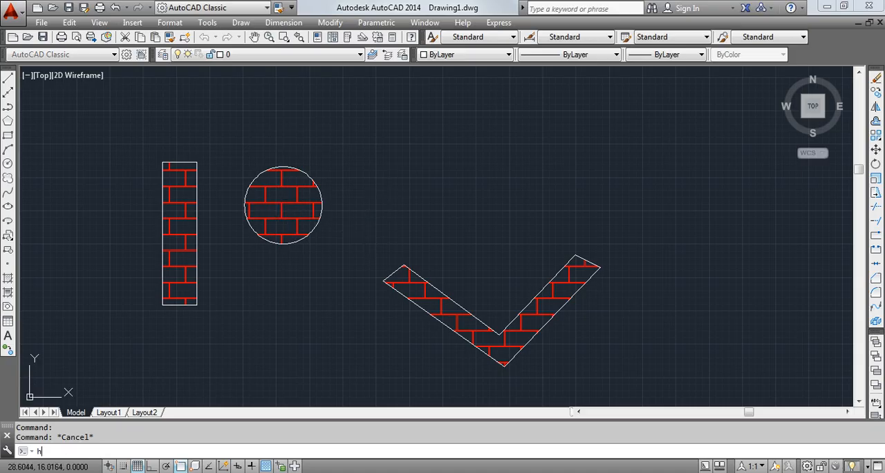
# - Start a new hatch and choose the AR-CONC pattern from the other predefined patterns
pyautogui.press('Return')
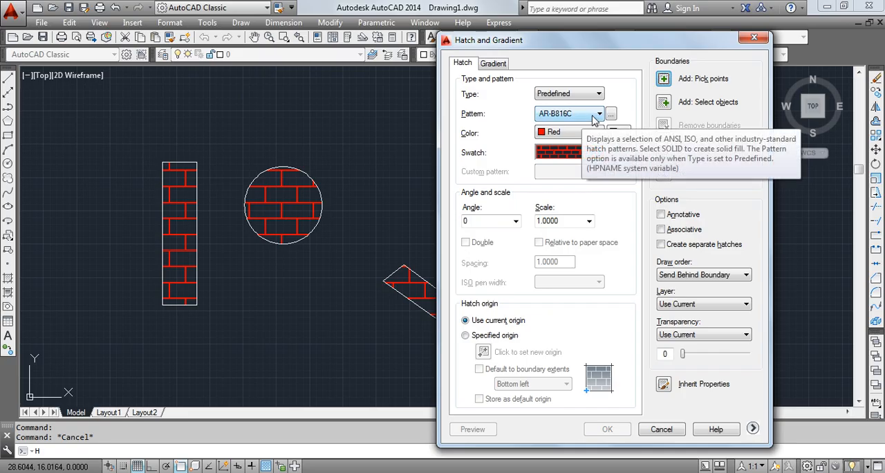
pyautogui.click(563, 154)
pyautogui.click(512, 201)
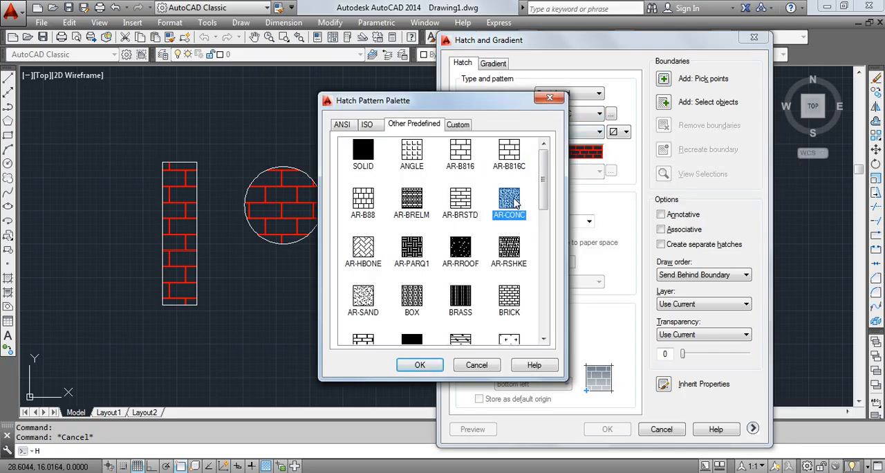
pyautogui.click(420, 366)
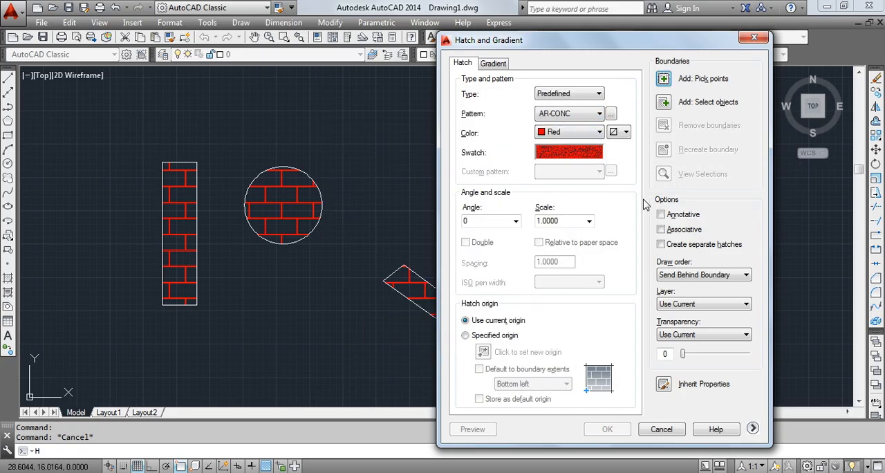
# - Apply the red AR-CONC hatch at scale 1 inside the circle by picking an internal point
pyautogui.click(666, 81)
pyautogui.click(275, 206)
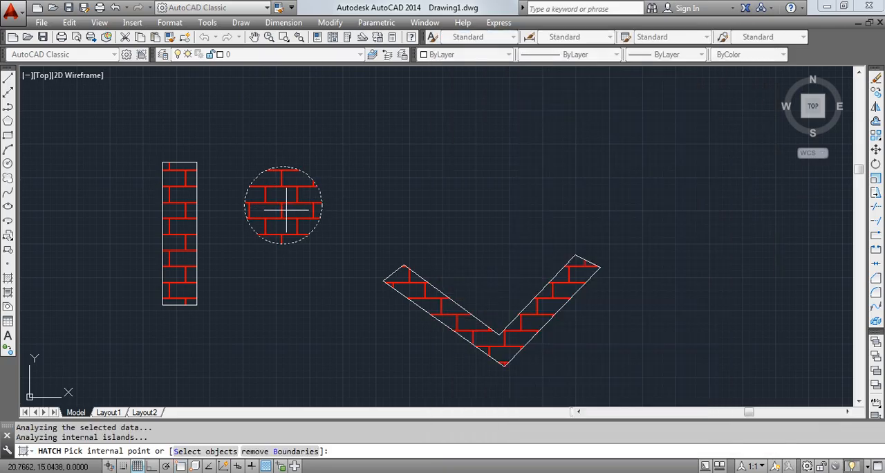
pyautogui.click(285, 204)
pyautogui.press('Return')
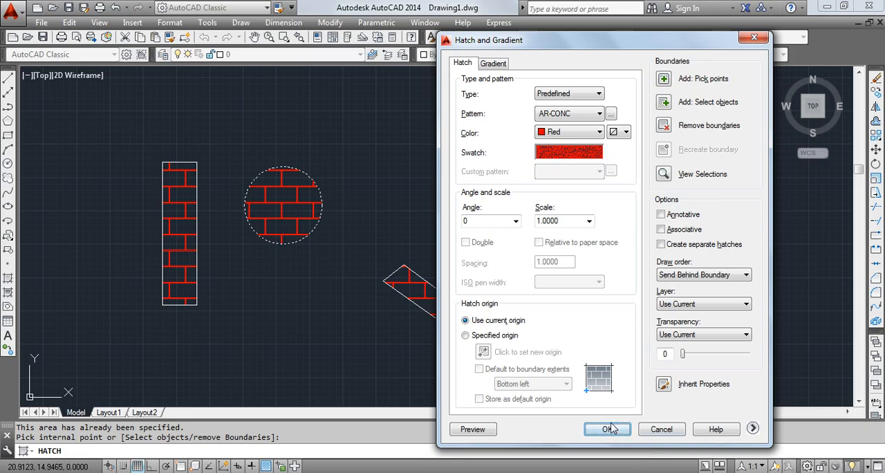
pyautogui.click(611, 429)
pyautogui.scroll(3, 326, 211)
pyautogui.scroll(4, 235, 199)
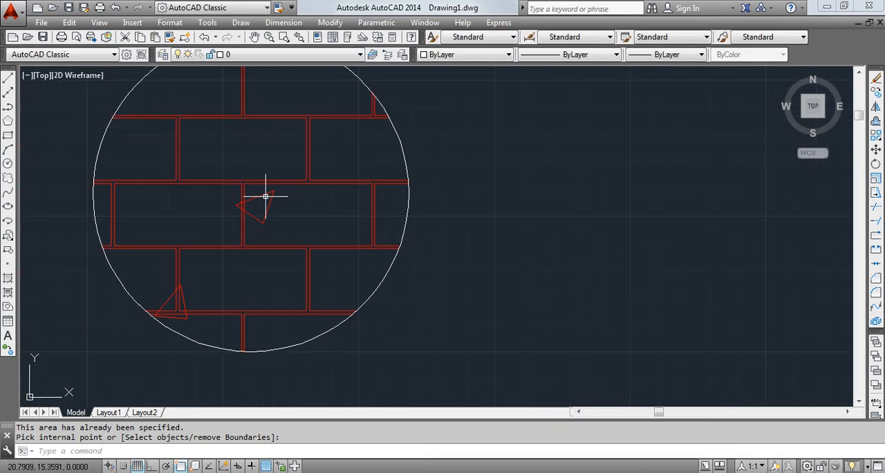
# - Delete the red brick hatch from the rectangle, circle and V-shaped band, and leave nothing selected
pyautogui.scroll(-4, 265, 196)
pyautogui.click(286, 192)
pyautogui.click(291, 197)
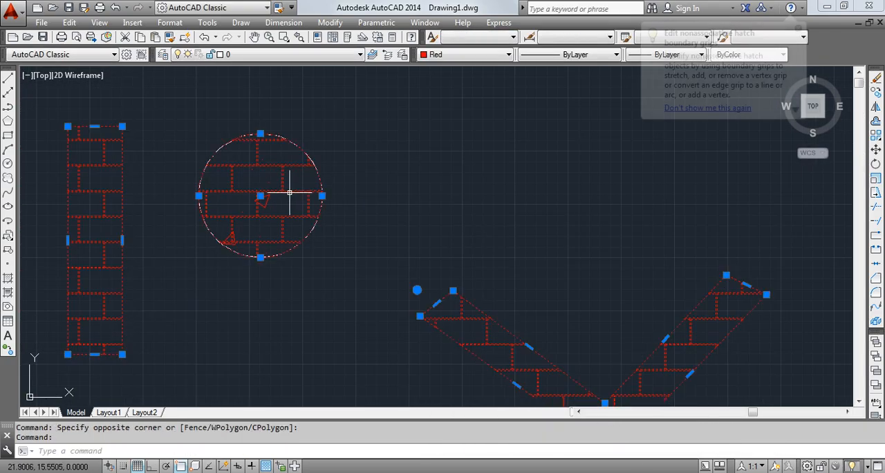
pyautogui.press('Delete')
pyautogui.scroll(-3, 294, 197)
pyautogui.scroll(5, 279, 192)
pyautogui.click(279, 193)
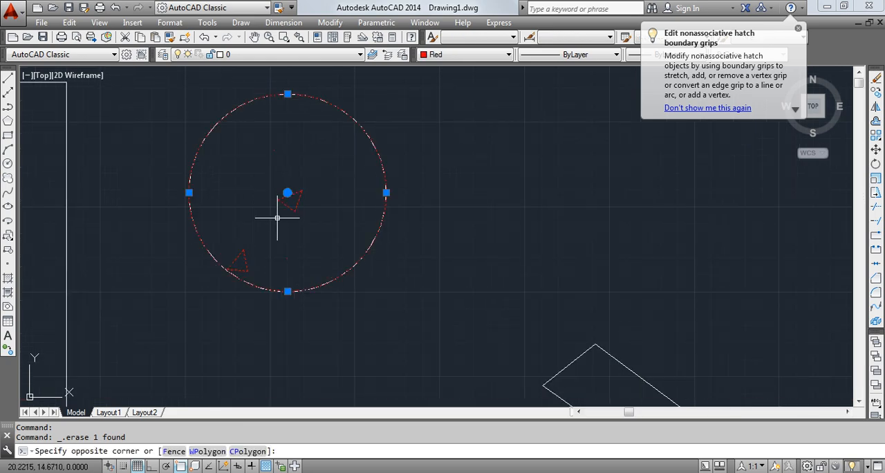
pyautogui.scroll(-2, 277, 217)
pyautogui.moveTo(293, 188); pyautogui.dragTo(292, 242, button='middle')
pyautogui.press('Escape')
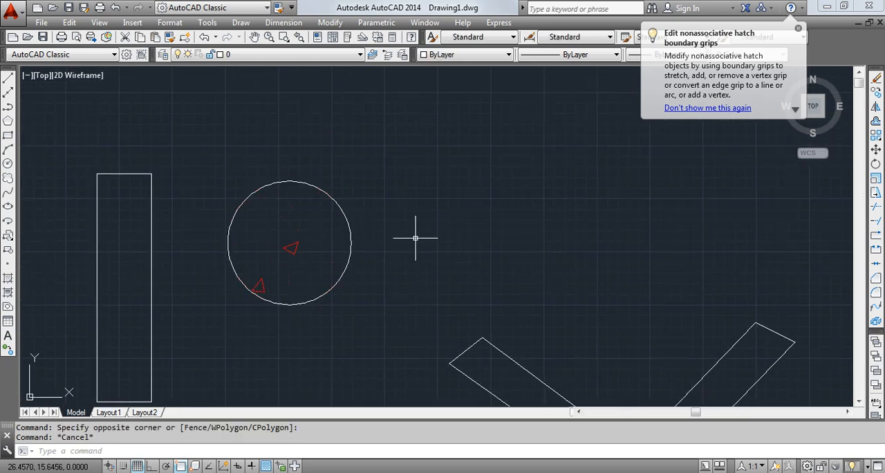
pyautogui.moveTo(457, 202)
pyautogui.mouseDown(button='middle')
pyautogui.moveTo(437, 178)
pyautogui.moveTo(437, 136)
pyautogui.mouseUp(button='middle')
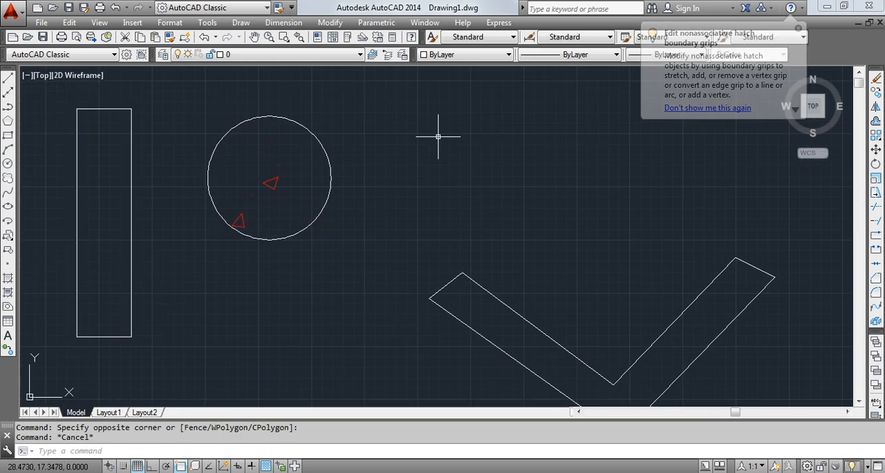
# - Start another AR-CONC hatch with scale 0.1 and its color set to gray Color 8
pyautogui.write('h')
pyautogui.press('Return')
pyautogui.click(570, 222)
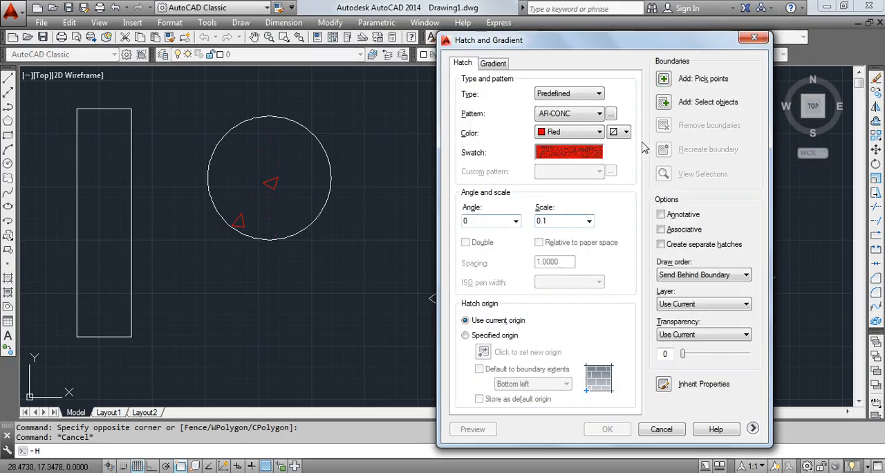
pyautogui.click(599, 133)
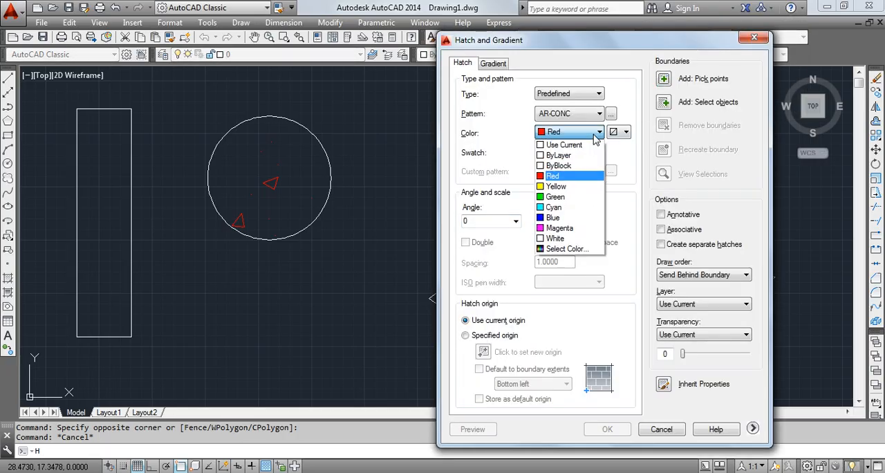
pyautogui.click(565, 249)
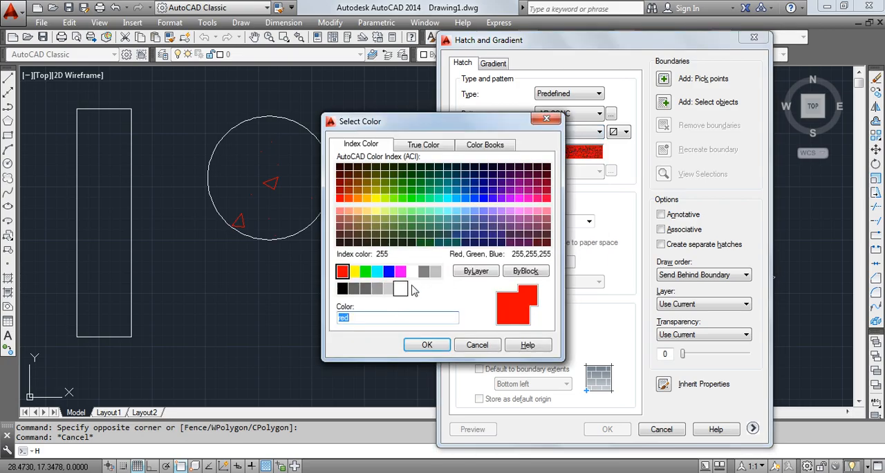
pyautogui.click(425, 271)
pyautogui.click(426, 344)
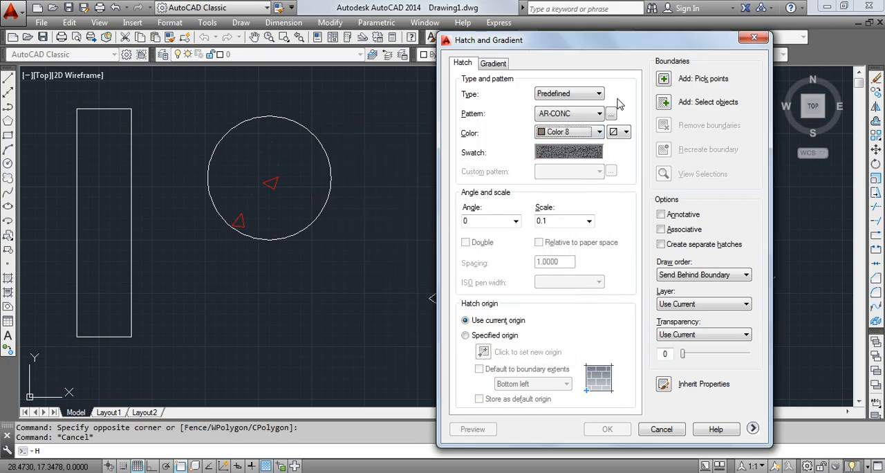
# - Apply the gray concrete hatch inside the rectangle and the V-shaped band by picking internal points
pyautogui.click(664, 79)
pyautogui.click(95, 198)
pyautogui.click(491, 302)
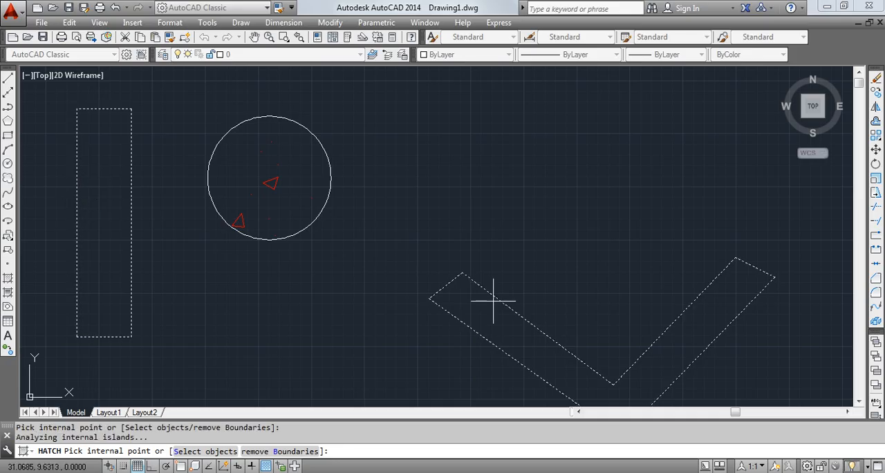
pyautogui.press('Return')
pyautogui.click(608, 430)
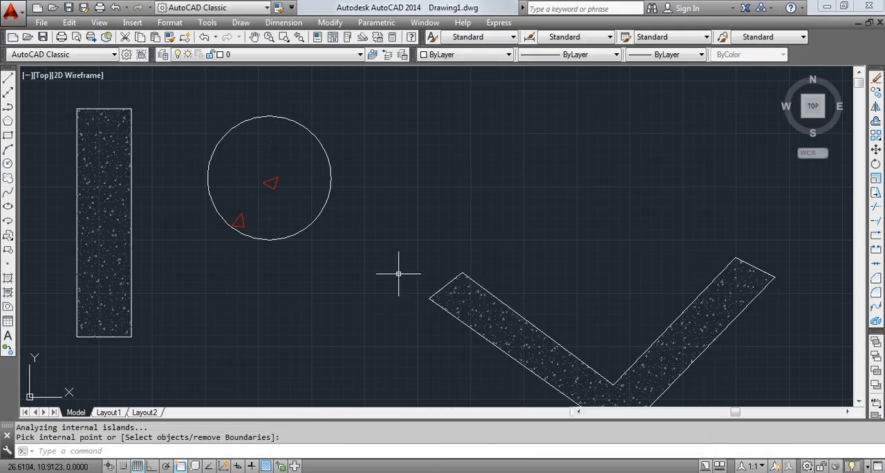
pyautogui.scroll(1, 399, 273)
pyautogui.scroll(5, 548, 302)
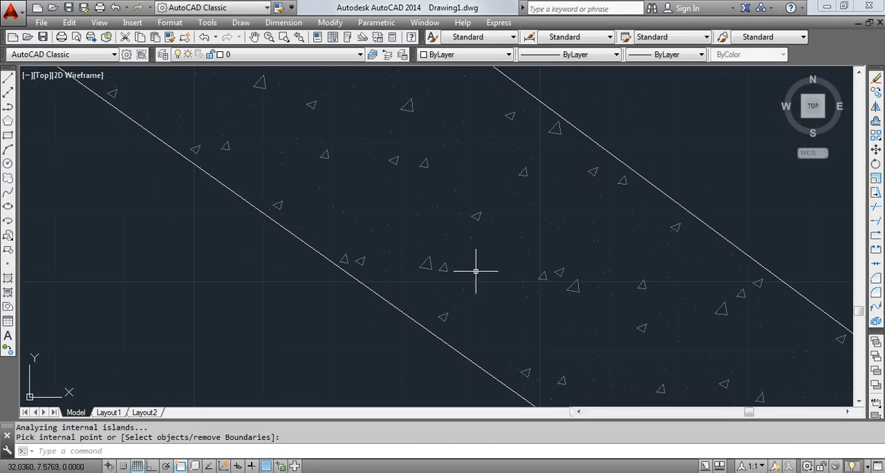
# - Erase all the shapes and their hatches, including the remaining lines of the V-shaped band
pyautogui.scroll(-6, 480, 251)
pyautogui.moveTo(387, 265)
pyautogui.mouseDown(button='middle')
pyautogui.moveTo(284, 245)
pyautogui.moveTo(371, 267)
pyautogui.mouseUp(button='middle')
pyautogui.scroll(3, 271, 249)
pyautogui.click(503, 145)
pyautogui.click(113, 300)
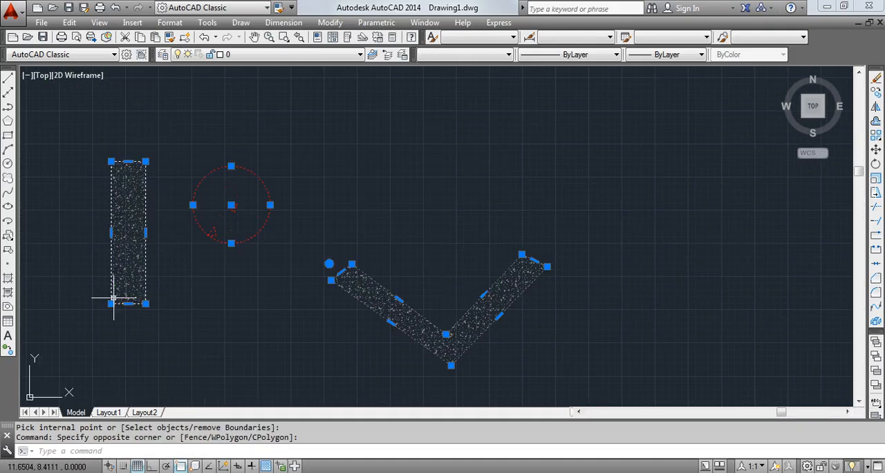
pyautogui.press('Delete')
pyautogui.click(575, 192)
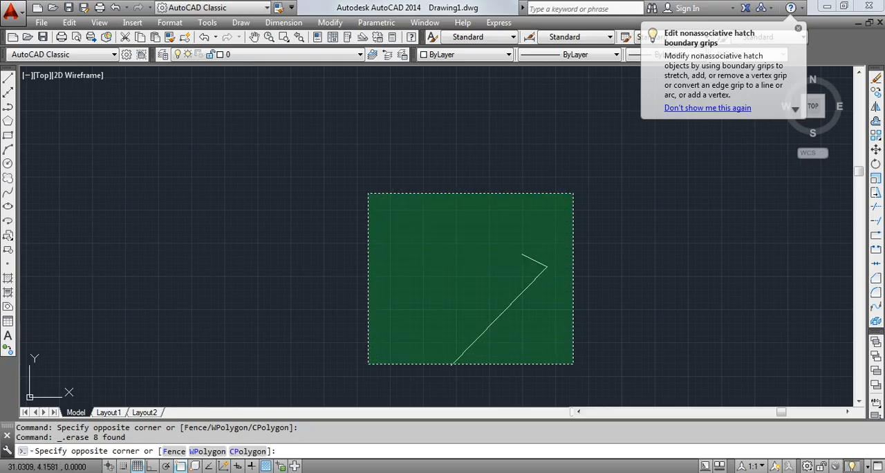
pyautogui.click(367, 365)
pyautogui.press('Delete')
pyautogui.click(42, 37)
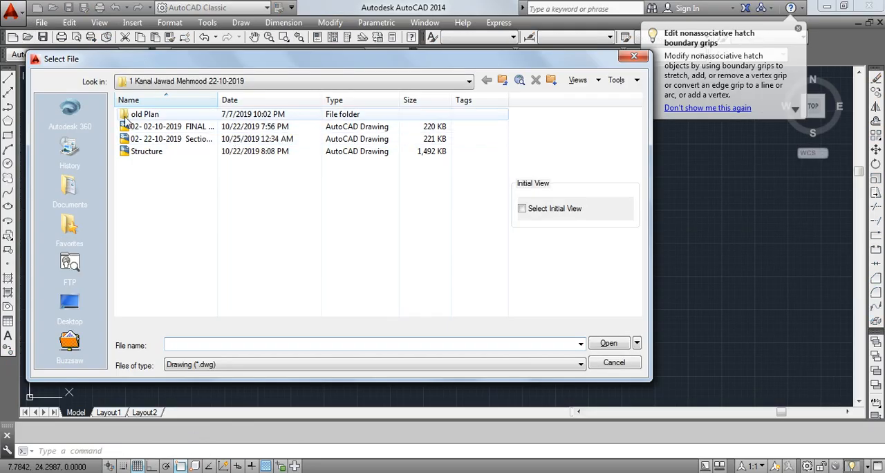
pyautogui.doubleClick(233, 123)
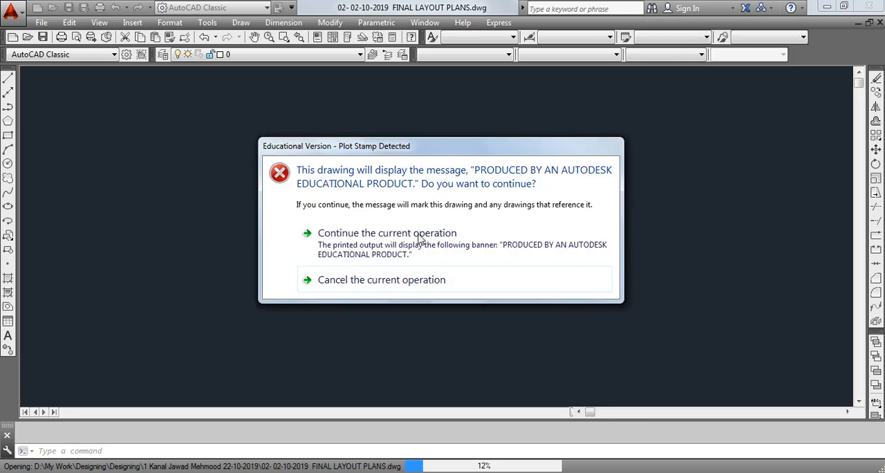
pyautogui.click(420, 239)
pyautogui.click(469, 281)
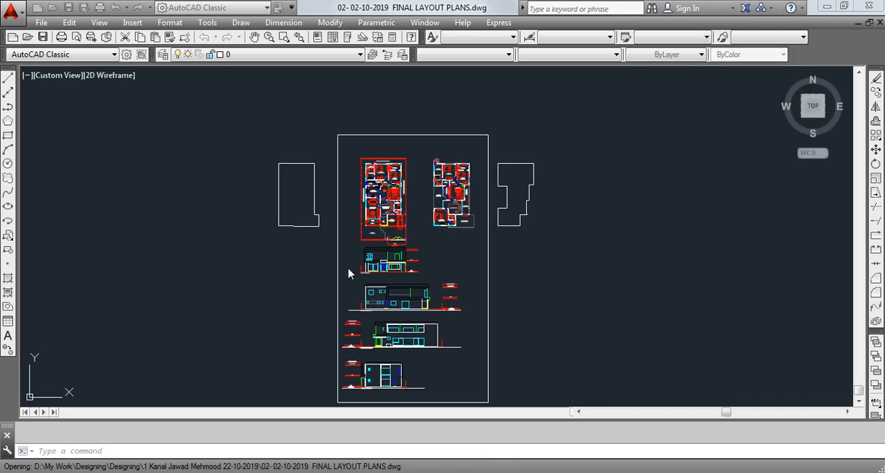
# - Turn off the layers Defpoints, DOOR, Electrical, FIX, FIXTURE, FLOOR, FURN and FURNITURE
pyautogui.scroll(7, 382, 182)
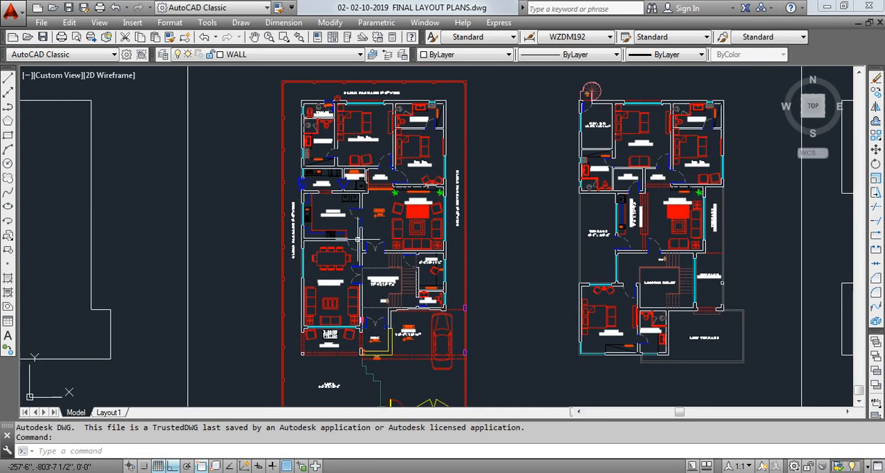
pyautogui.moveTo(368, 238); pyautogui.dragTo(372, 309, button='middle')
pyautogui.scroll(4, 325, 180)
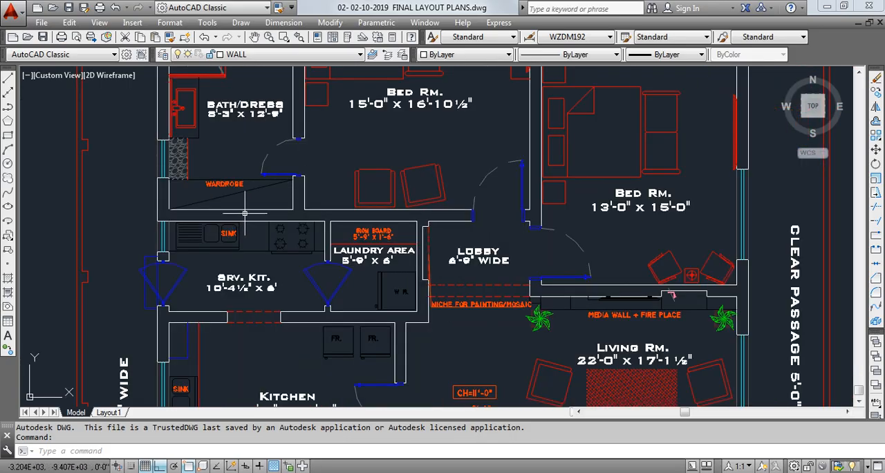
pyautogui.scroll(-5, 300, 199)
pyautogui.moveTo(299, 200); pyautogui.dragTo(301, 164, button='middle')
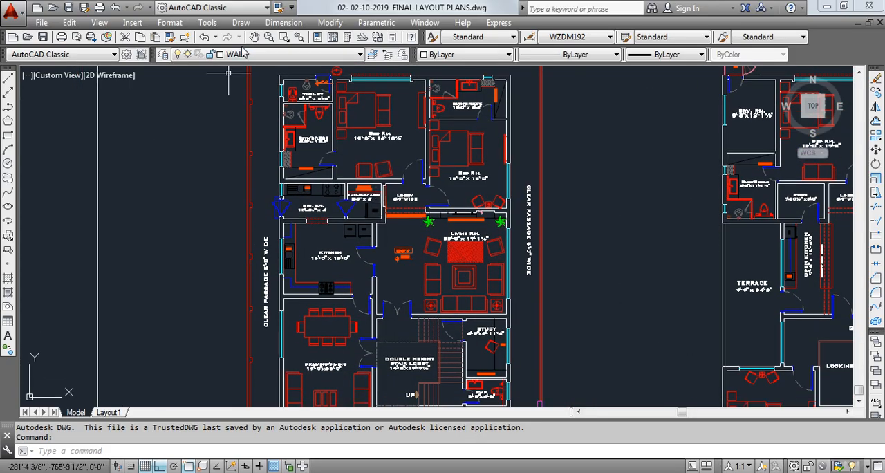
pyautogui.click(253, 55)
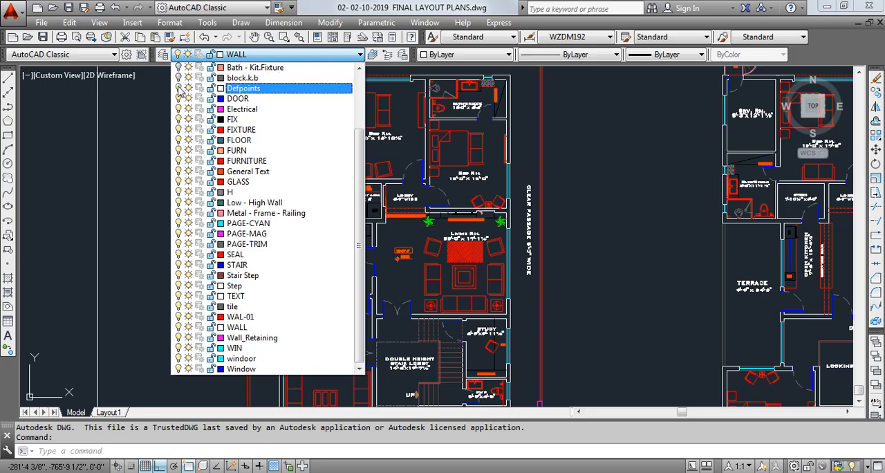
pyautogui.click(178, 108)
pyautogui.click(178, 98)
pyautogui.click(179, 88)
pyautogui.click(179, 119)
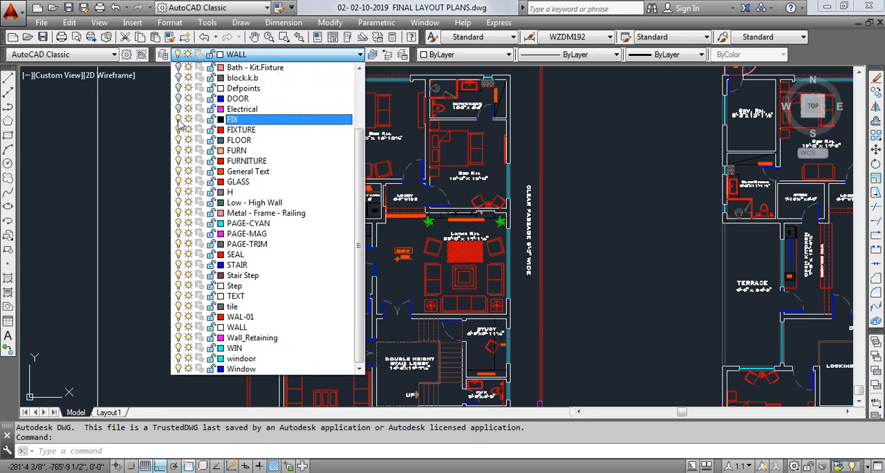
pyautogui.click(179, 129)
pyautogui.click(178, 140)
pyautogui.click(178, 150)
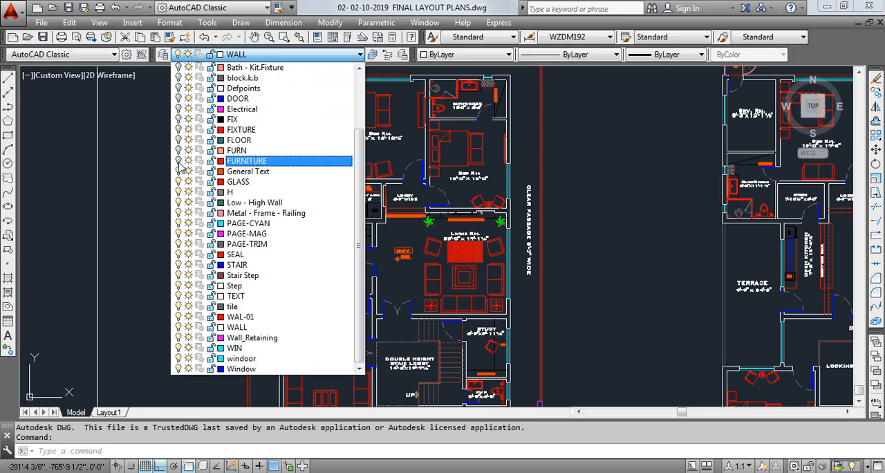
# - Turn the DOOR layer back on and turn off the layers from General Text to Window, except WALL and WIN
pyautogui.click(178, 99)
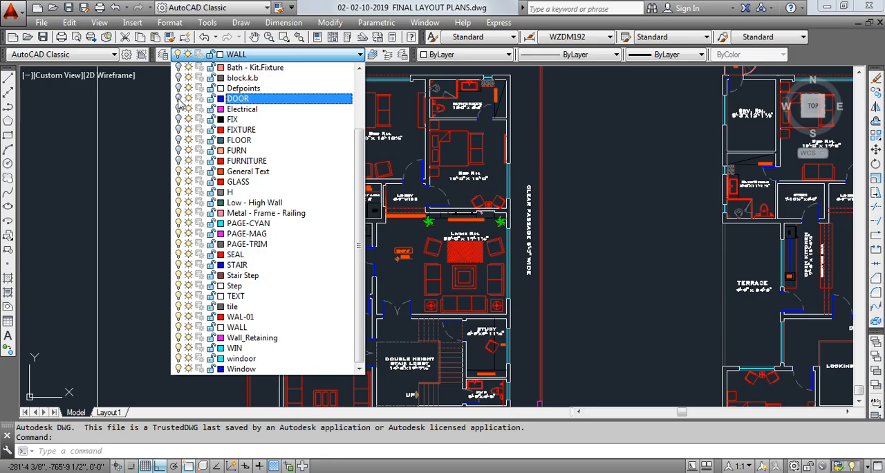
pyautogui.click(178, 171)
pyautogui.click(179, 182)
pyautogui.click(180, 193)
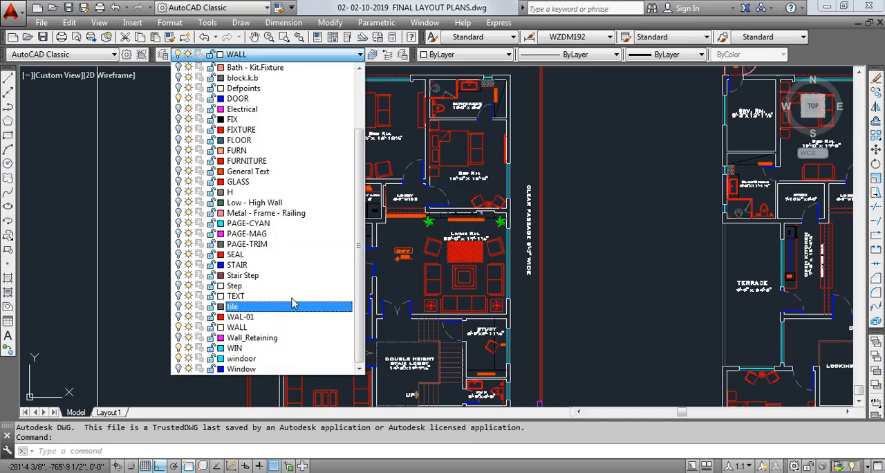
pyautogui.click(291, 327)
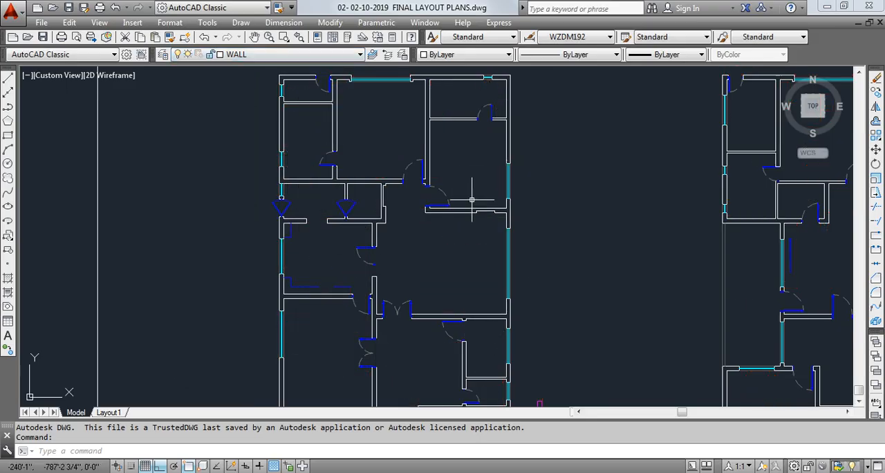
# - Select the yellow porch outline and turn off layers A-ANNO-NT192 and A-COLUMN to hide it and the magenta columns
pyautogui.moveTo(470, 192)
pyautogui.mouseDown(button='middle')
pyautogui.moveTo(415, 170)
pyautogui.moveTo(419, 105)
pyautogui.moveTo(411, 121)
pyautogui.mouseUp(button='middle')
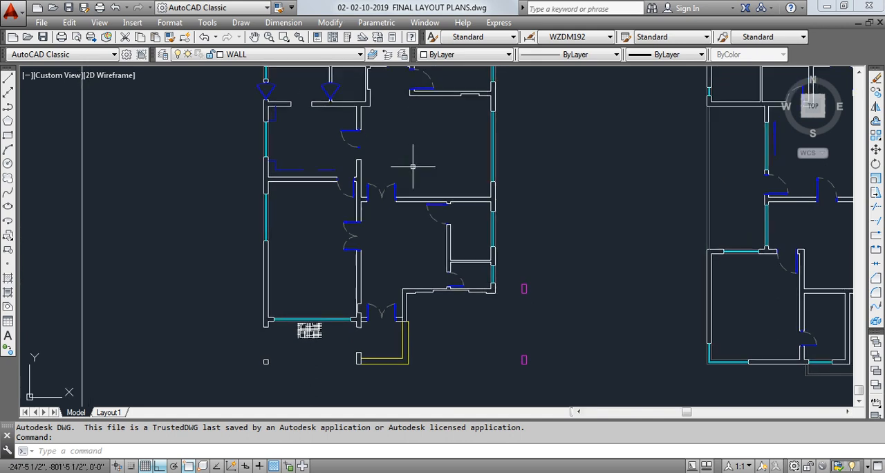
pyautogui.click(429, 374)
pyautogui.click(365, 310)
pyautogui.moveTo(320, 135); pyautogui.dragTo(330, 122, button='middle')
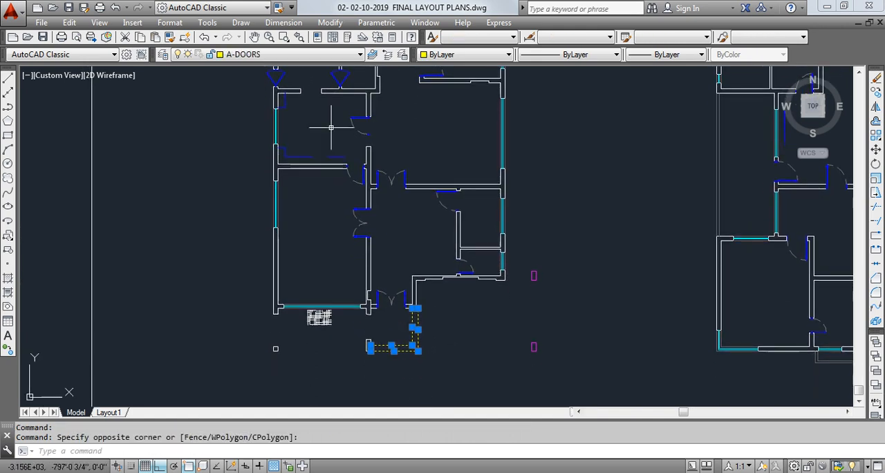
pyautogui.click(346, 55)
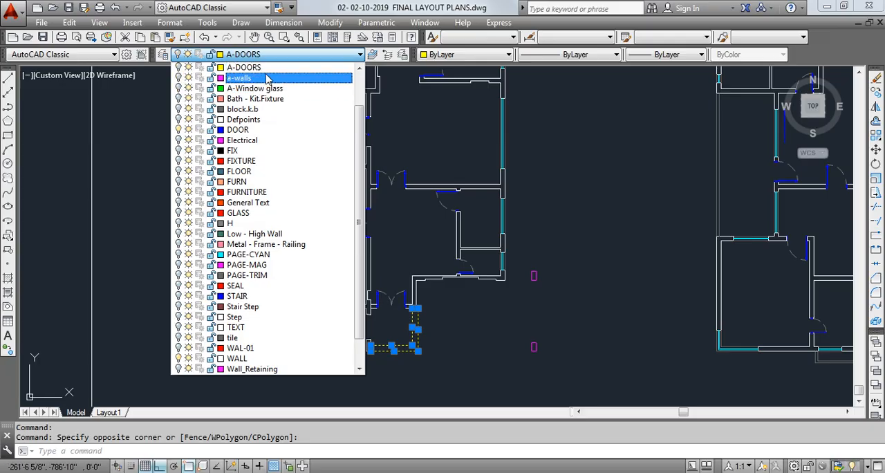
pyautogui.scroll(1, 288, 86)
pyautogui.scroll(1, 288, 85)
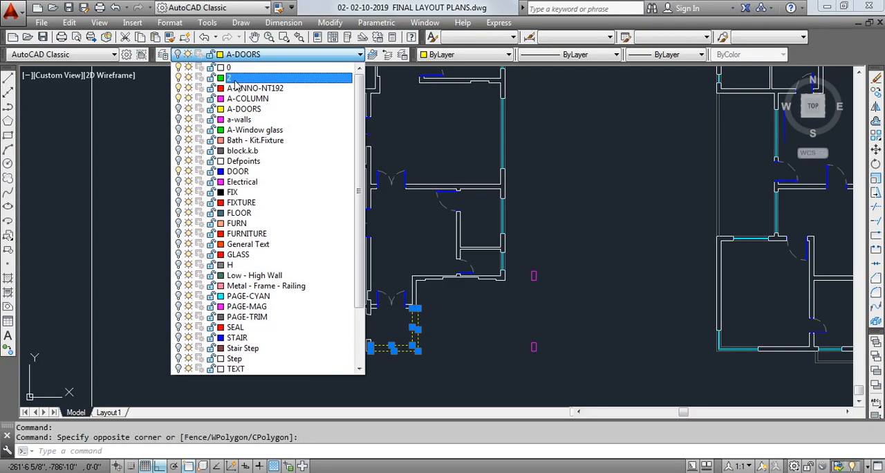
pyautogui.click(179, 89)
pyautogui.click(180, 99)
pyautogui.click(243, 68)
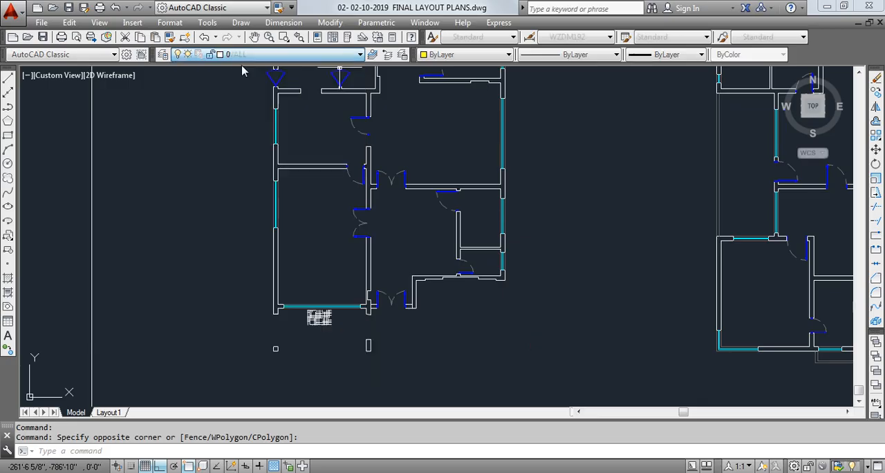
# - Hide the small white grid pattern below the front room's window using the FIXTURE layer
pyautogui.moveTo(436, 270)
pyautogui.mouseDown(button='middle')
pyautogui.moveTo(431, 354)
pyautogui.moveTo(441, 250)
pyautogui.moveTo(437, 273)
pyautogui.mouseUp(button='middle')
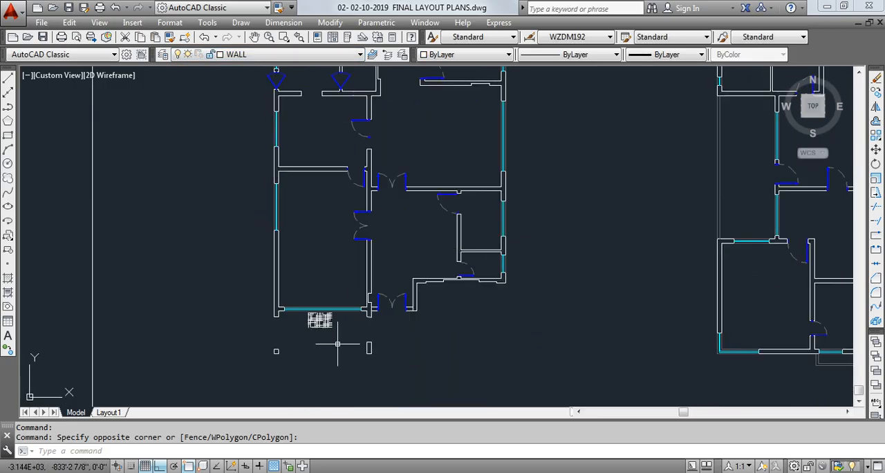
pyautogui.moveTo(408, 201); pyautogui.dragTo(394, 326, button='middle')
pyautogui.scroll(6, 369, 149)
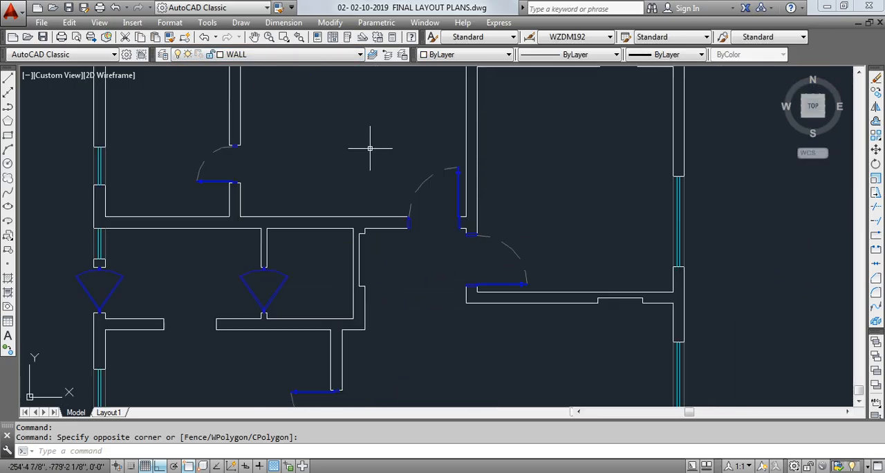
pyautogui.moveTo(379, 128); pyautogui.dragTo(381, 313, button='middle')
pyautogui.scroll(-4, 367, 152)
pyautogui.moveTo(360, 263); pyautogui.dragTo(374, 113, button='middle')
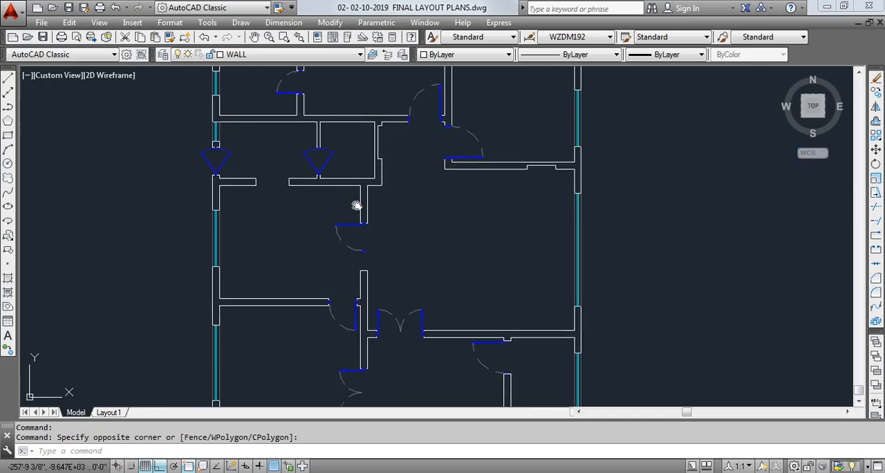
pyautogui.moveTo(358, 205); pyautogui.dragTo(369, 89, button='middle')
pyautogui.moveTo(375, 285); pyautogui.dragTo(391, 87, button='middle')
pyautogui.scroll(6, 329, 242)
pyautogui.click(336, 243)
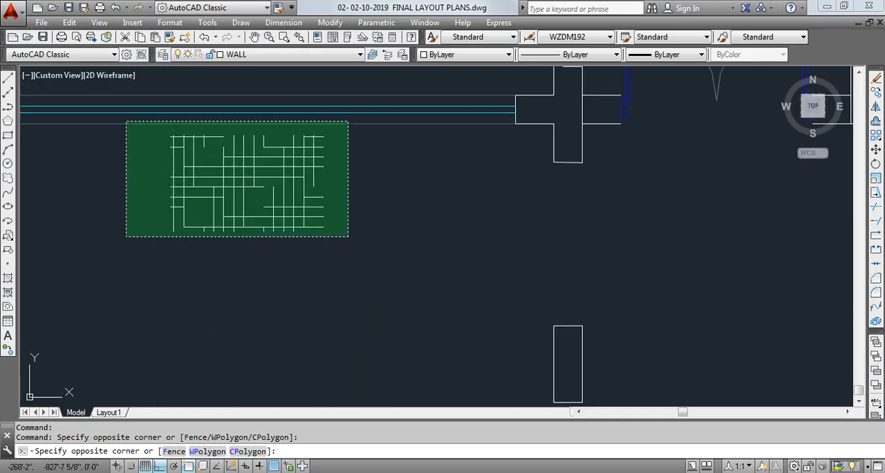
pyautogui.click(125, 118)
pyautogui.click(270, 53)
pyautogui.click(254, 129)
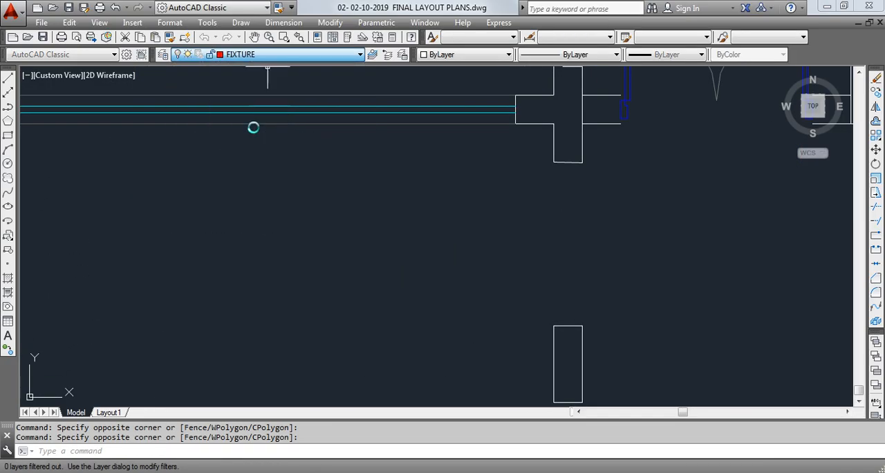
pyautogui.click(518, 273)
# - Examine the isolated walls, doors and windows across the floor plan, from the front to the rear rooms
pyautogui.moveTo(328, 222); pyautogui.dragTo(317, 242, button='middle')
pyautogui.scroll(-6, 316, 243)
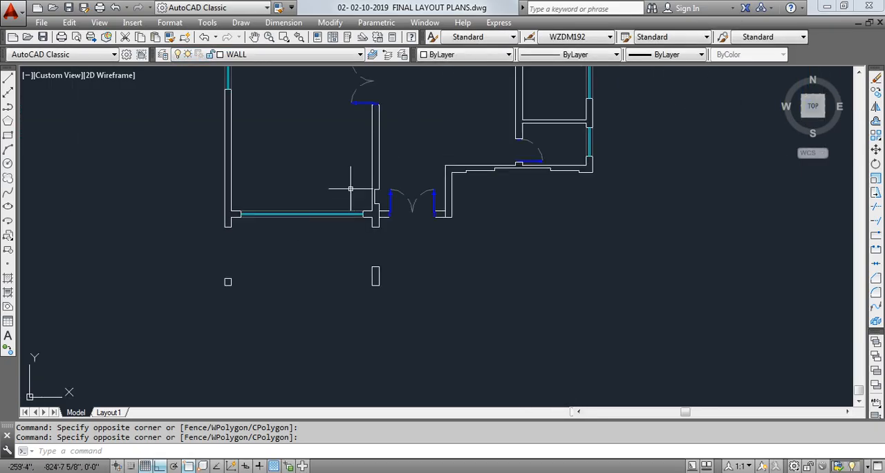
pyautogui.moveTo(374, 160); pyautogui.dragTo(338, 332, button='middle')
pyautogui.moveTo(316, 108); pyautogui.dragTo(341, 247, button='middle')
pyautogui.scroll(-3, 341, 247)
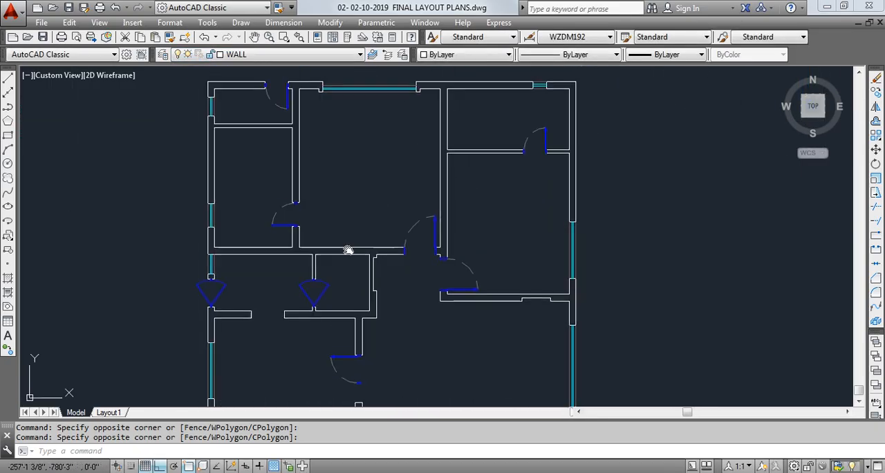
pyautogui.scroll(-1, 388, 198)
pyautogui.scroll(-3, 375, 218)
pyautogui.moveTo(376, 218)
pyautogui.mouseDown(button='middle')
pyautogui.moveTo(369, 168)
pyautogui.moveTo(355, 243)
pyautogui.moveTo(393, 227)
pyautogui.mouseUp(button='middle')
pyautogui.scroll(4, 369, 168)
pyautogui.scroll(2, 358, 232)
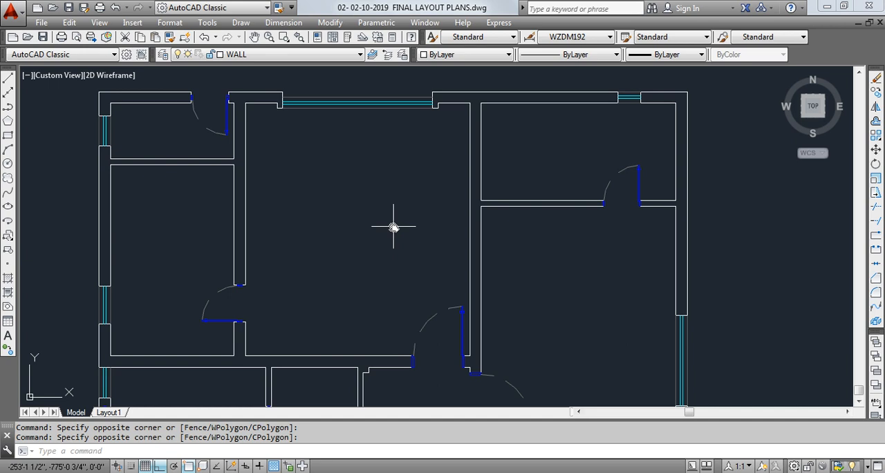
pyautogui.moveTo(395, 223); pyautogui.dragTo(377, 170, button='middle')
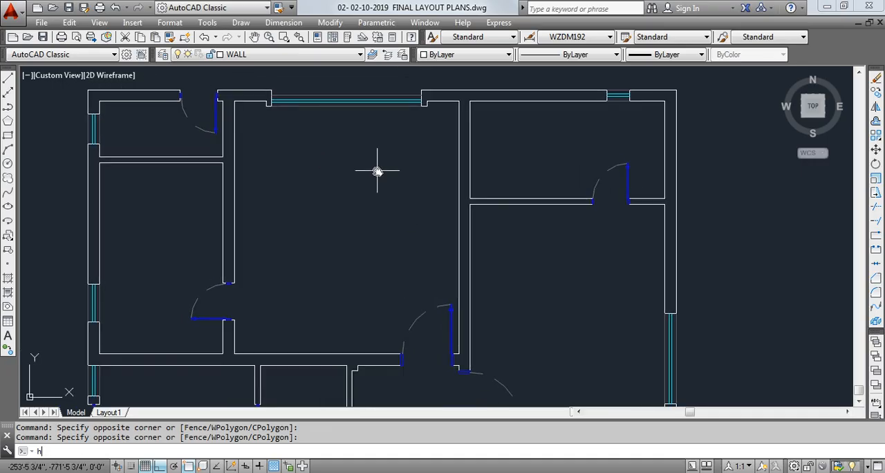
# - Set up a hatch with the predefined ANSI32 pattern and choose to define its boundaries by internal points
pyautogui.press('Return')
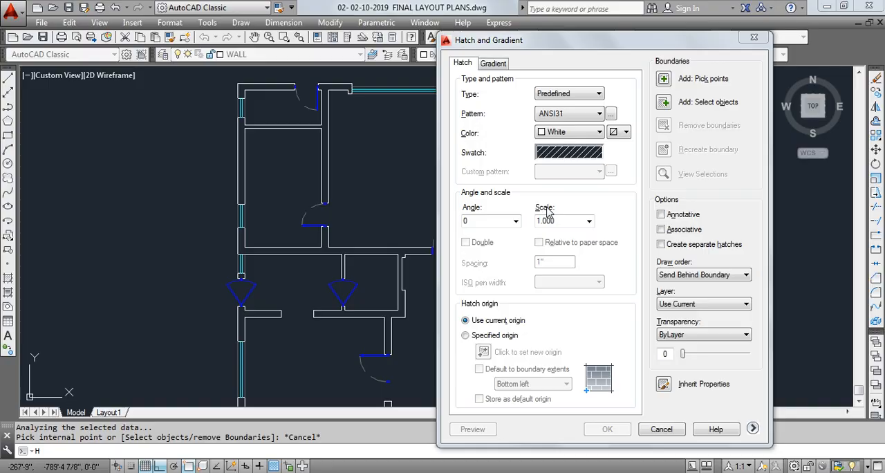
pyautogui.click(566, 152)
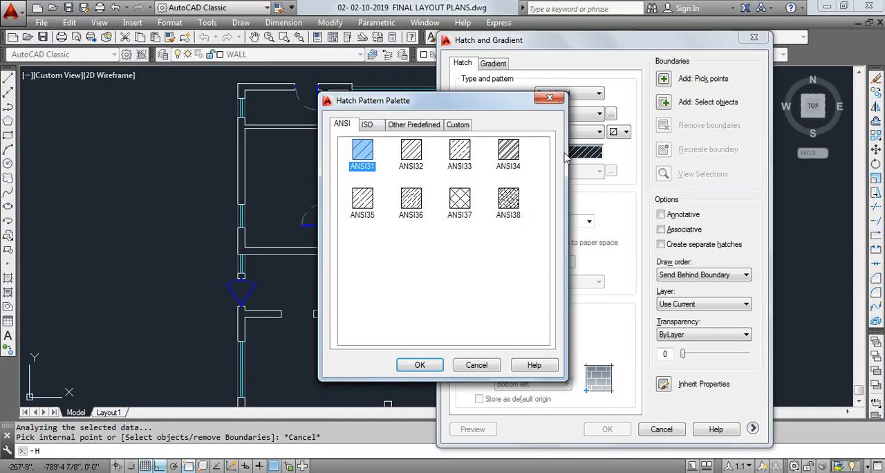
pyautogui.click(412, 155)
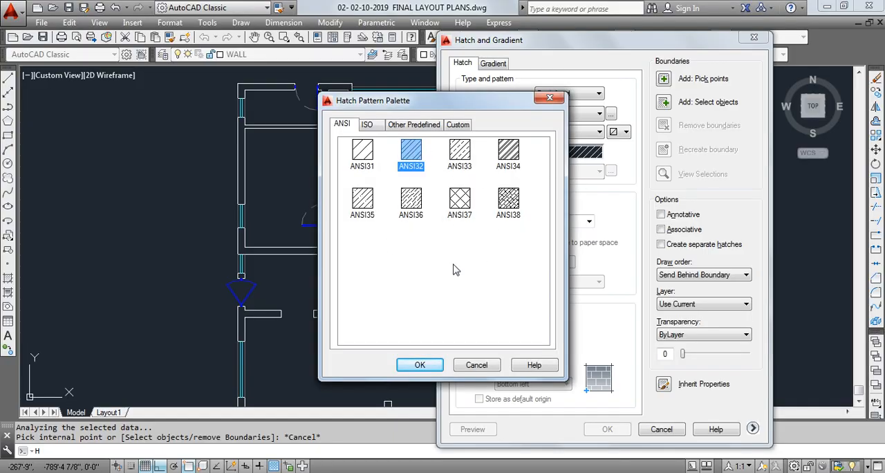
pyautogui.click(420, 365)
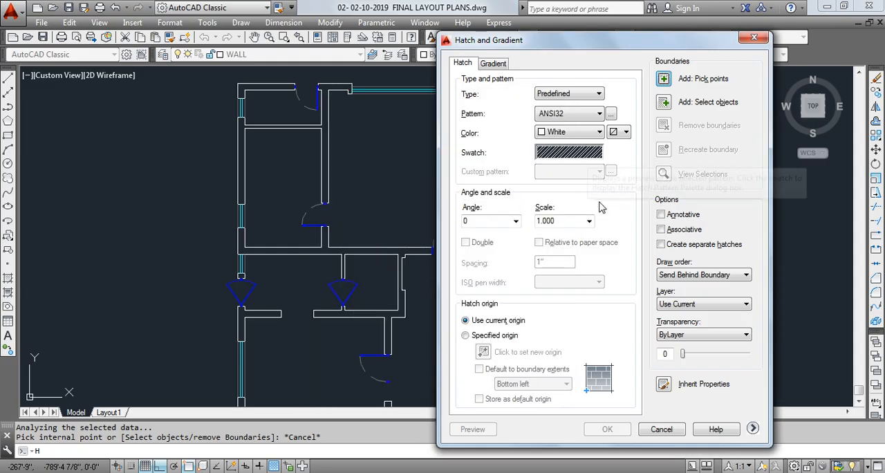
pyautogui.click(663, 81)
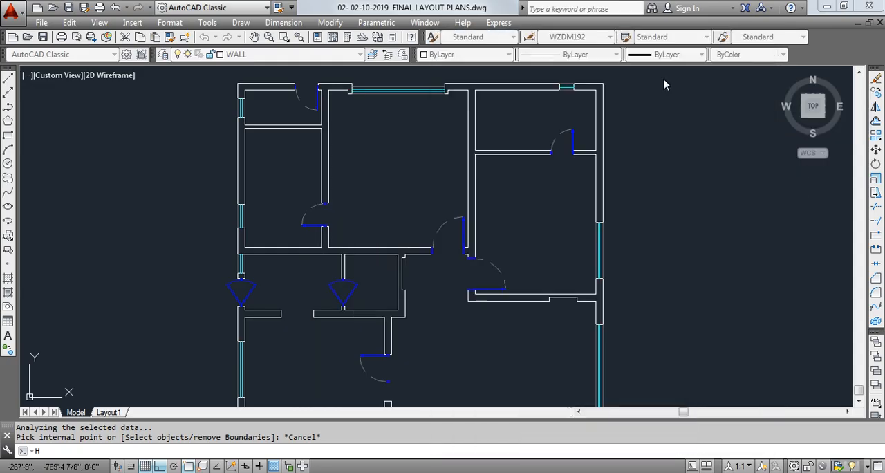
# - Pick inside the walls of the upper rooms, including the top-right corner wall, as hatch boundaries
pyautogui.click(328, 111)
pyautogui.scroll(5, 327, 111)
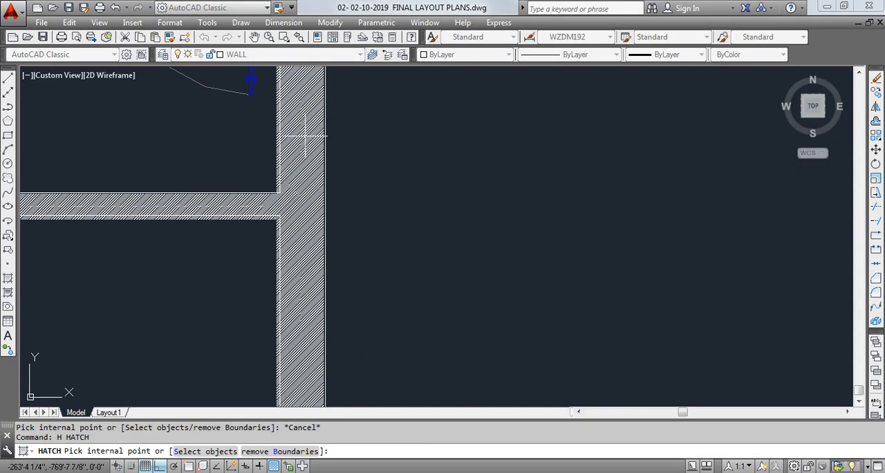
pyautogui.scroll(-5, 305, 136)
pyautogui.scroll(5, 298, 142)
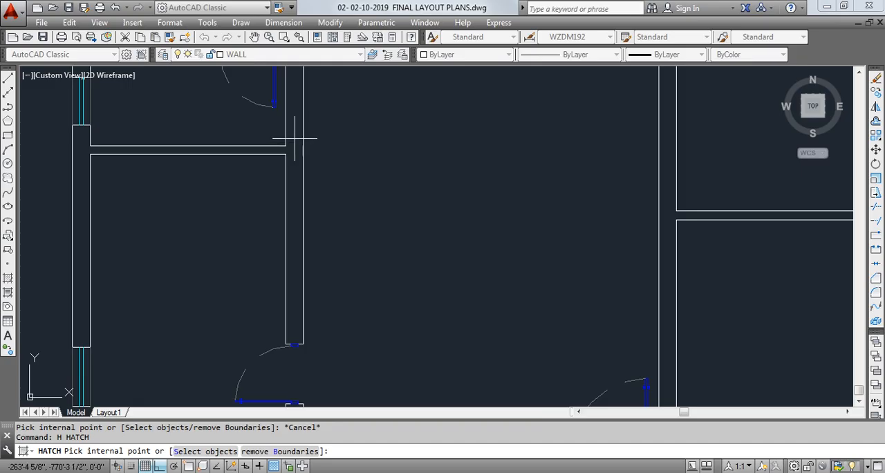
pyautogui.scroll(-5, 295, 142)
pyautogui.scroll(5, 258, 165)
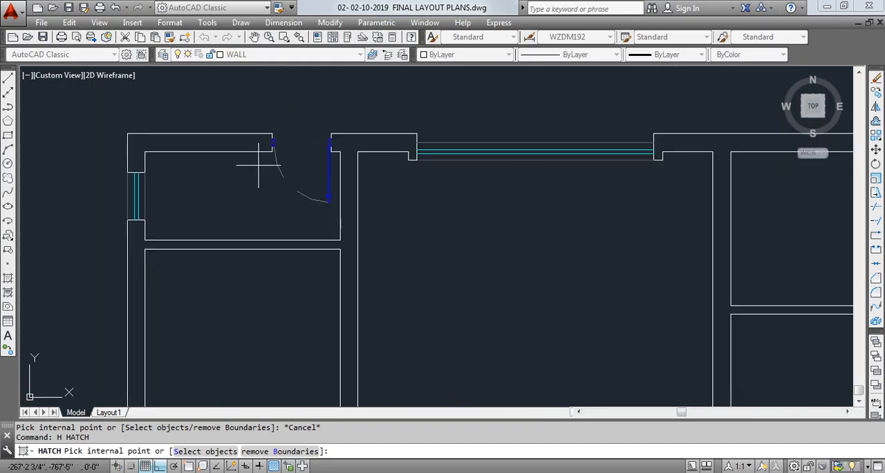
pyautogui.click(236, 142)
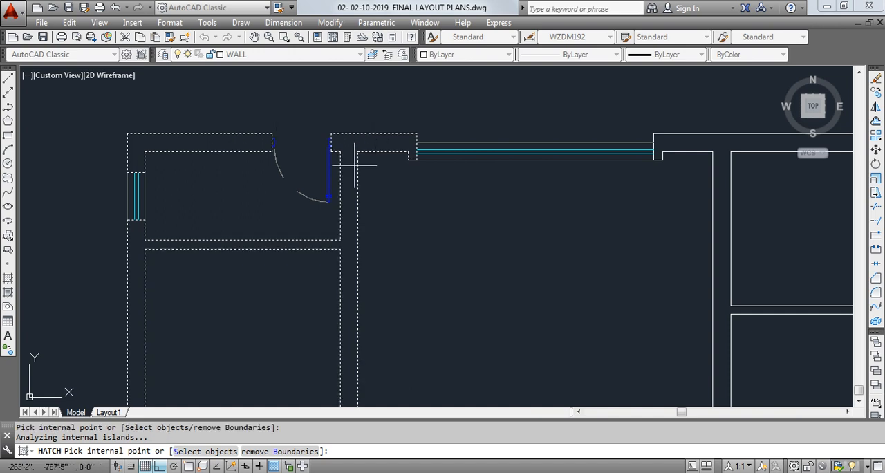
pyautogui.scroll(-4, 351, 168)
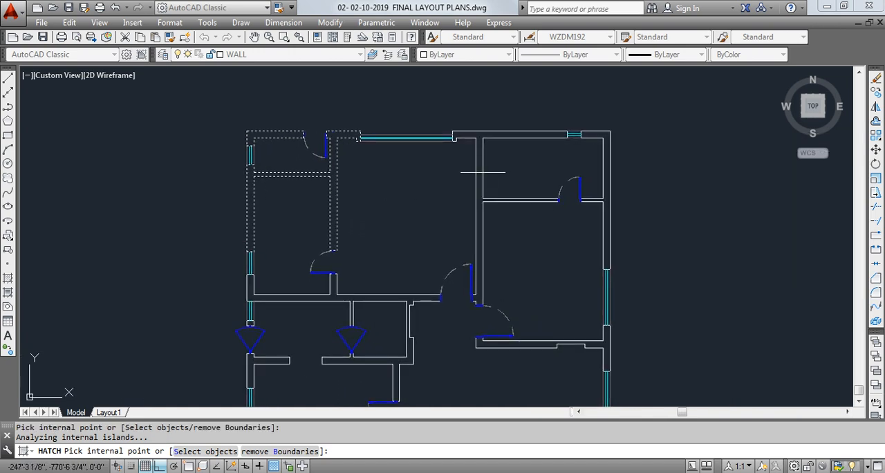
pyautogui.click(593, 136)
# - Add the wall segments across the middle of the plan and along its left side to the hatch boundaries
pyautogui.moveTo(527, 232); pyautogui.dragTo(533, 172, button='middle')
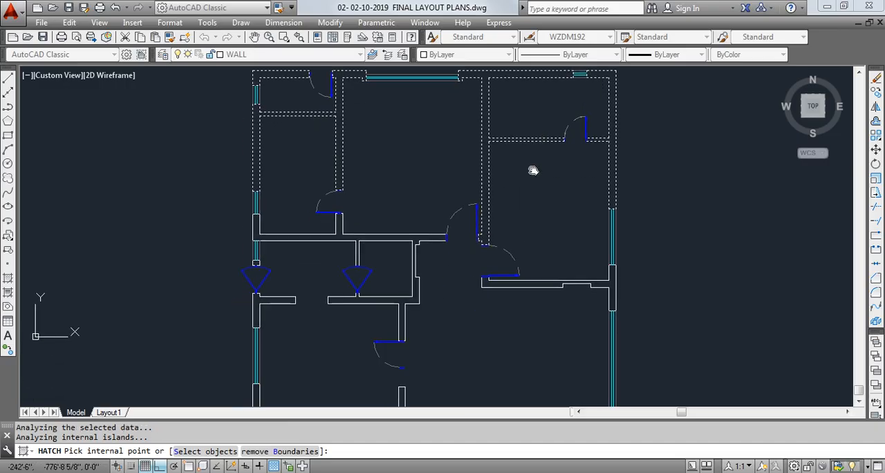
pyautogui.click(502, 282)
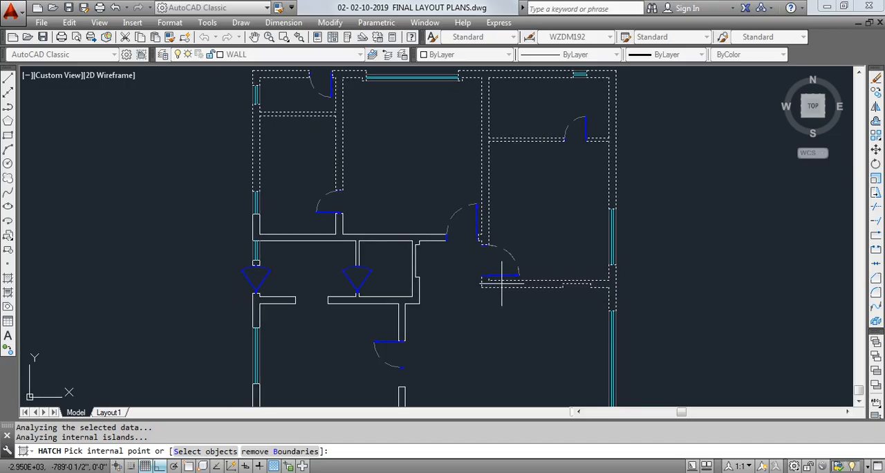
pyautogui.click(339, 234)
pyautogui.moveTo(344, 267); pyautogui.dragTo(362, 127, button='middle')
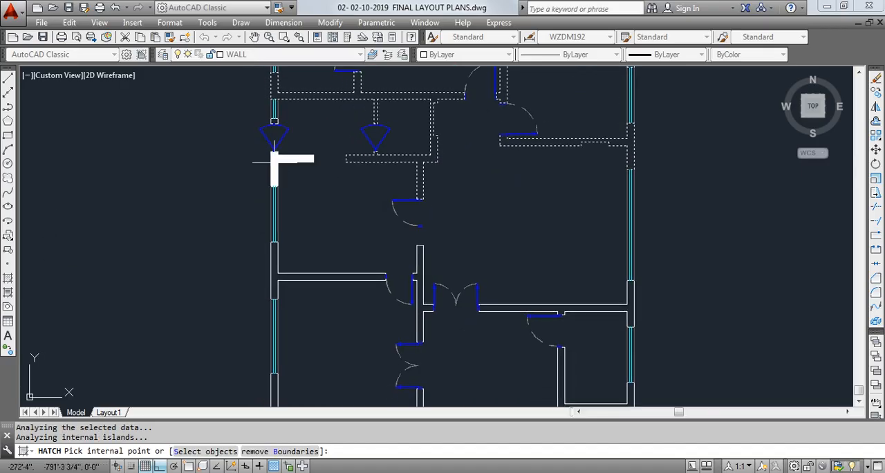
pyautogui.click(275, 271)
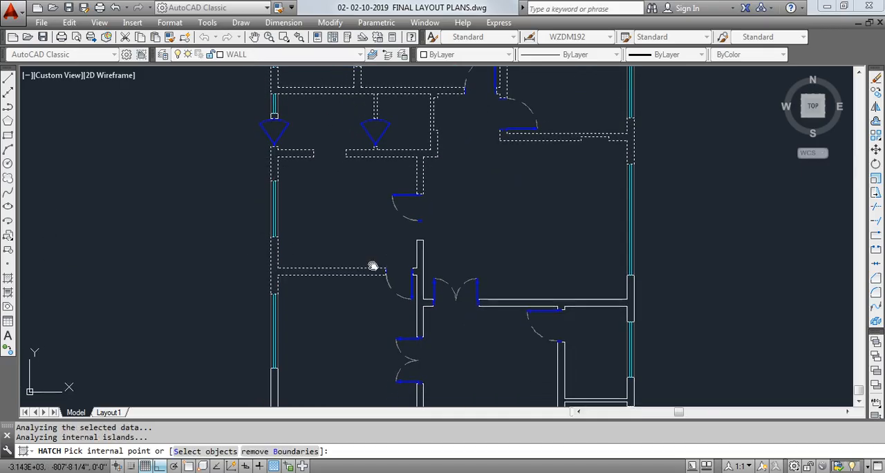
# - Add the walls of the lower rooms to the hatch boundaries and apply the ANSI32 hatch at scale 0.2
pyautogui.moveTo(414, 305); pyautogui.dragTo(399, 150, button='middle')
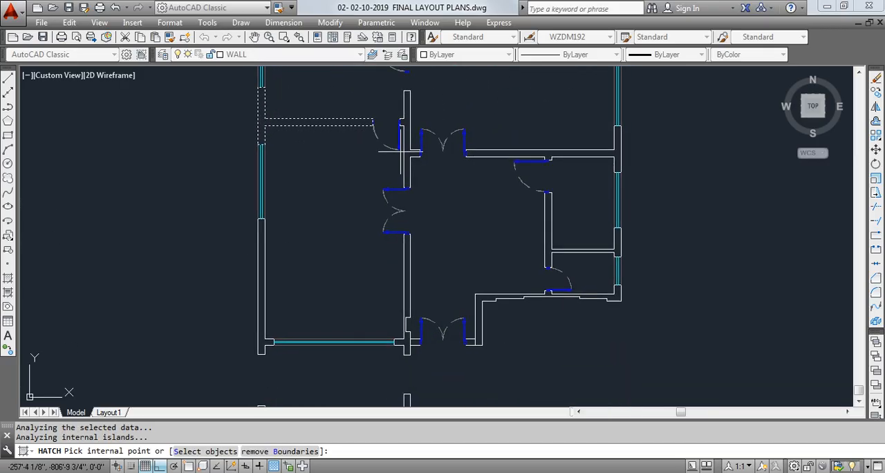
pyautogui.click(524, 153)
pyautogui.click(552, 225)
pyautogui.click(530, 251)
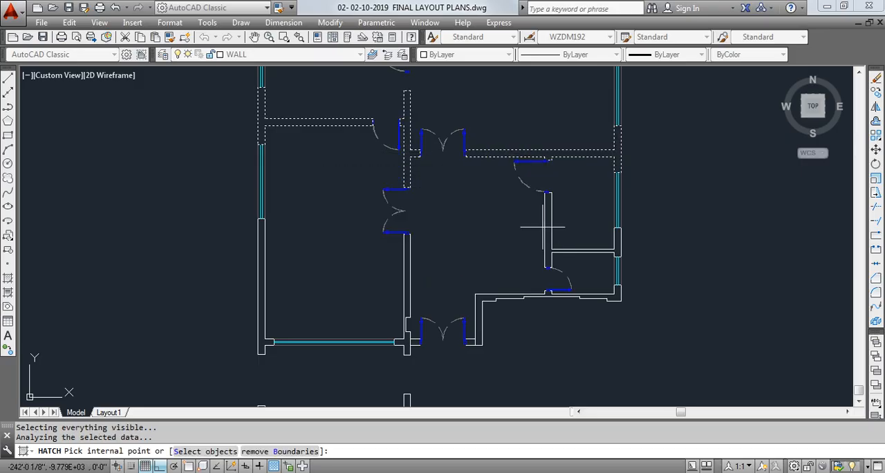
pyautogui.click(547, 225)
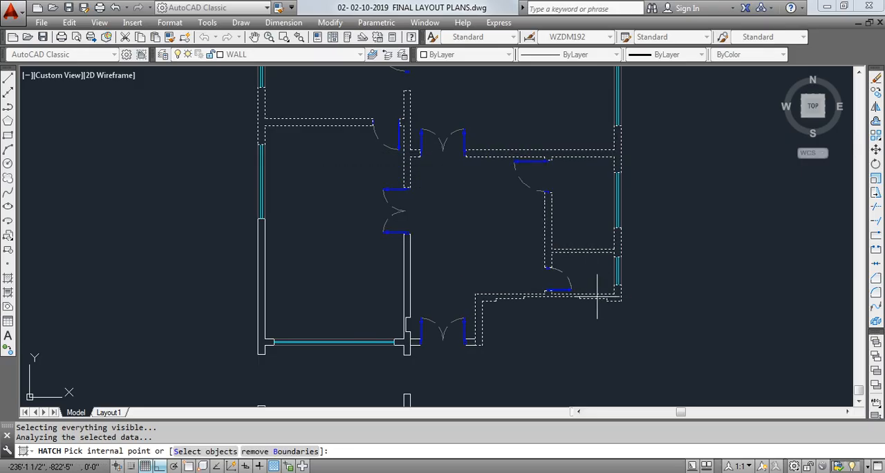
pyautogui.click(406, 285)
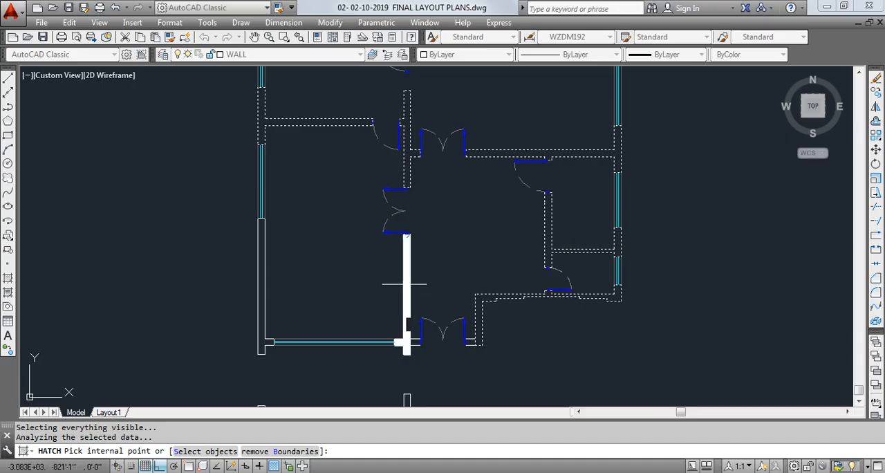
pyautogui.click(262, 259)
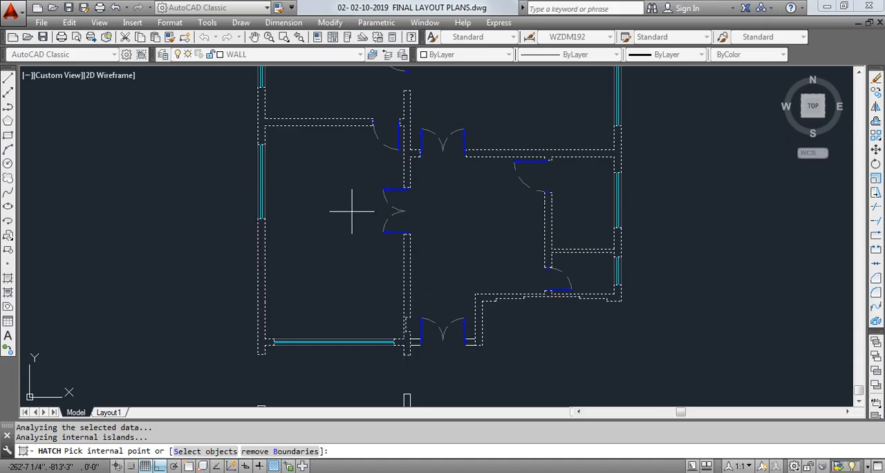
pyautogui.press('Return')
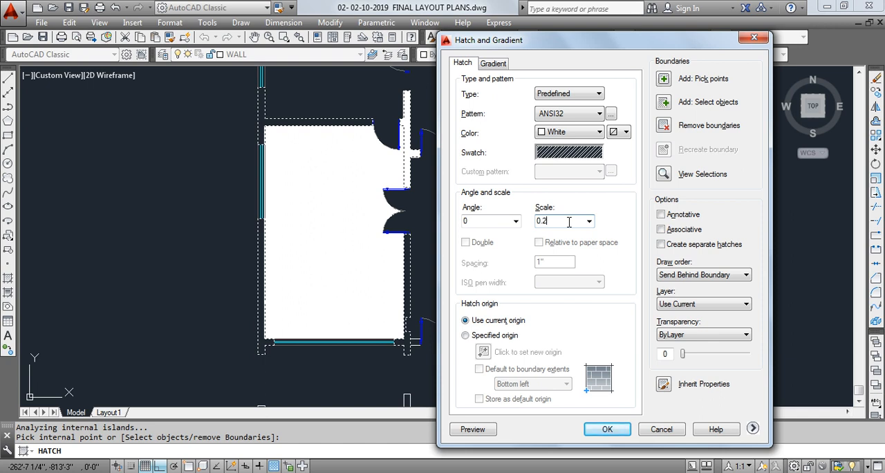
pyautogui.click(607, 430)
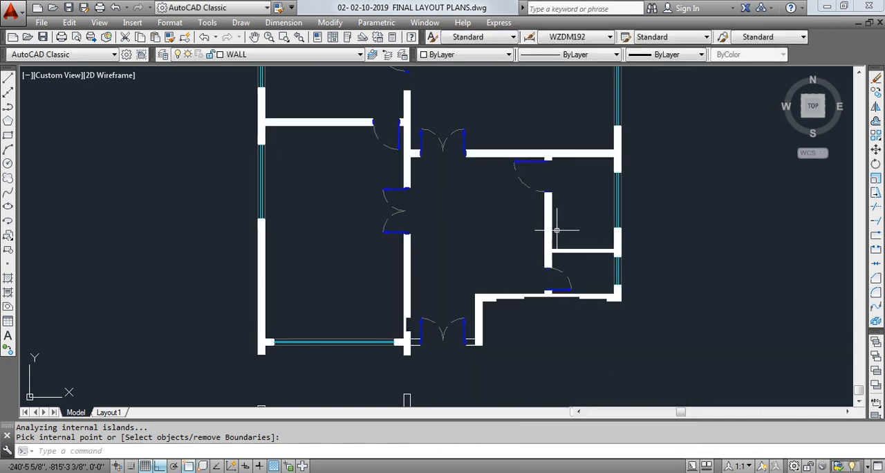
# - Open the properties of the floor plan's wall hatch and set its pattern scale to 10
pyautogui.scroll(8, 379, 147)
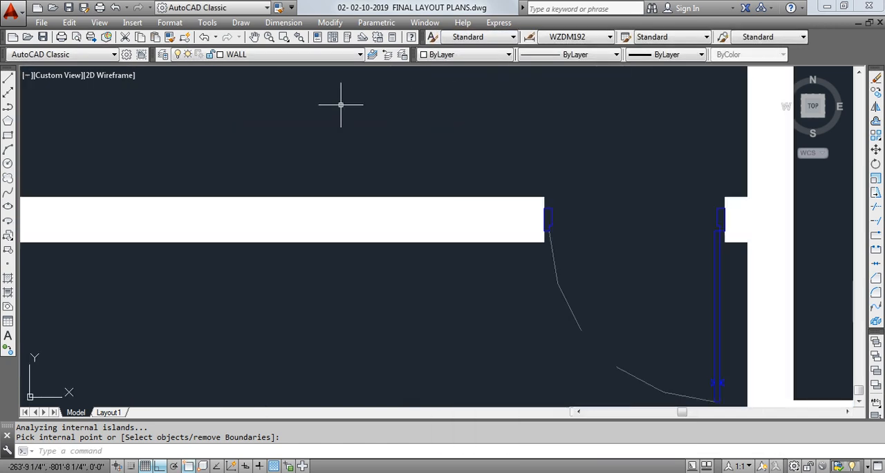
pyautogui.scroll(-10, 356, 189)
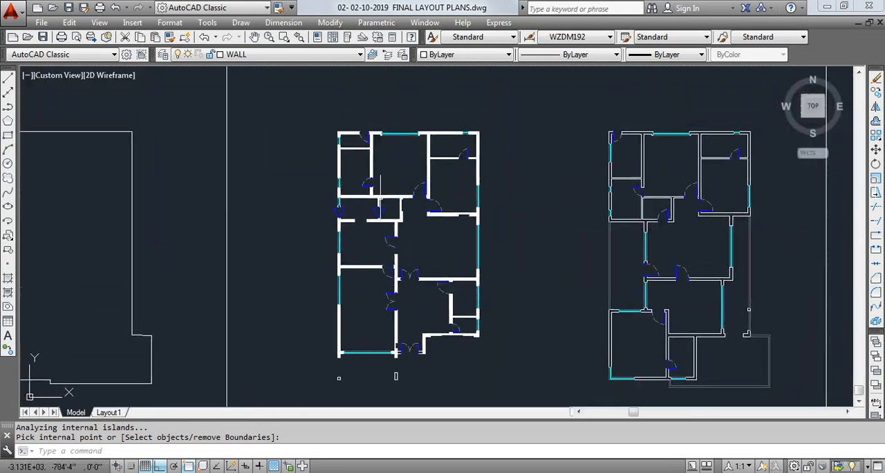
pyautogui.scroll(6, 384, 211)
pyautogui.scroll(-4, 402, 182)
pyautogui.scroll(6, 404, 180)
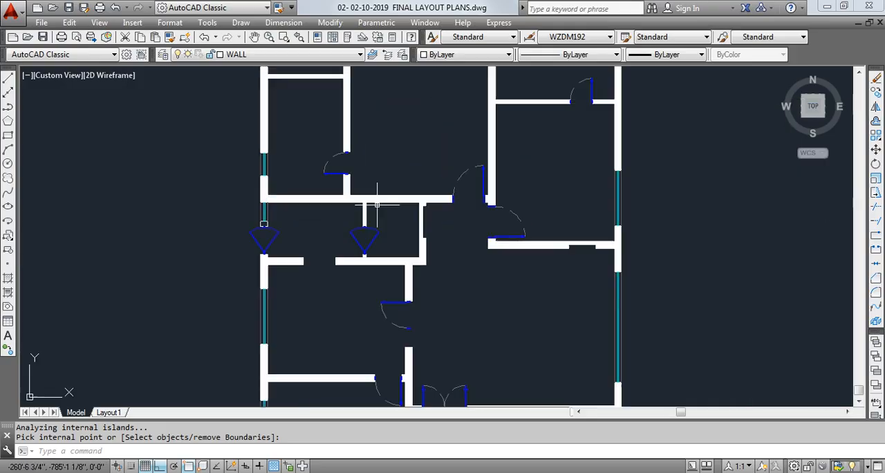
pyautogui.click(397, 144)
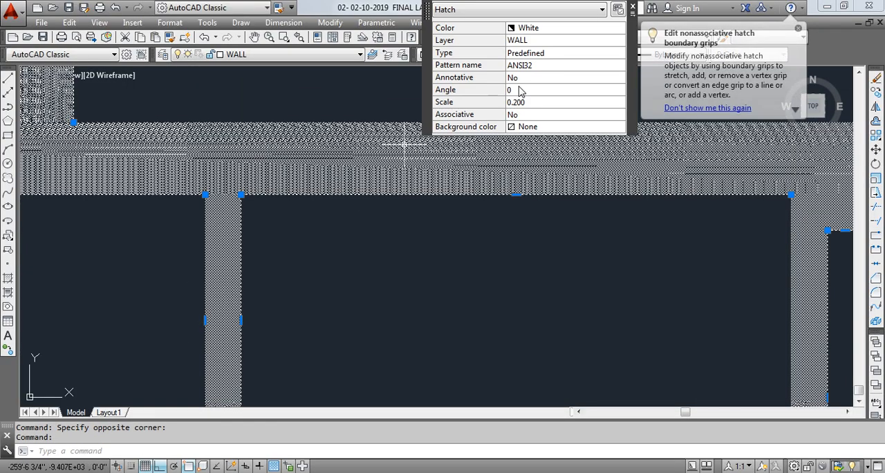
pyautogui.click(539, 102)
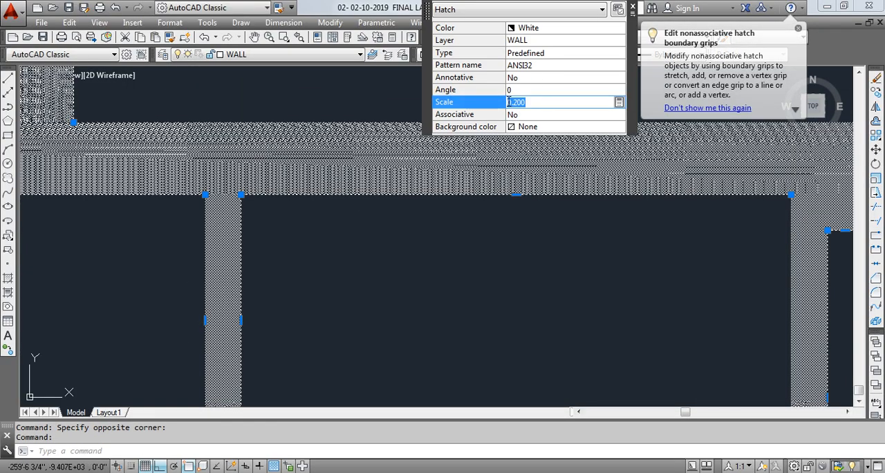
pyautogui.write('10')
pyautogui.press('Return')
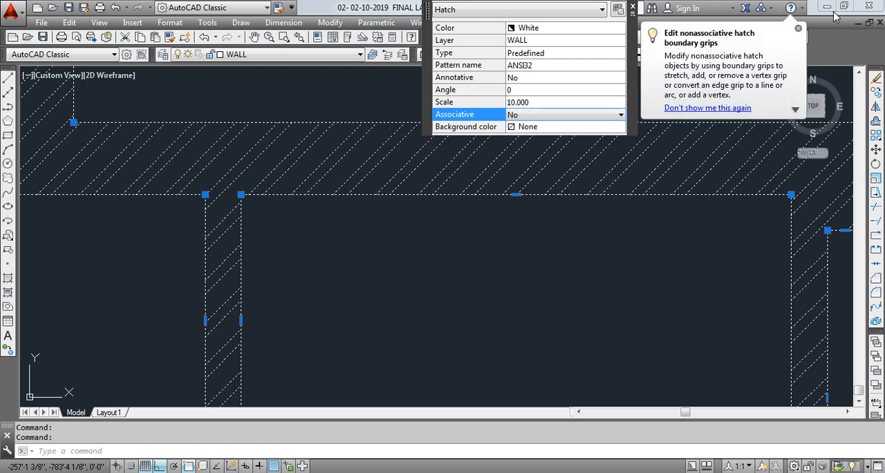
pyautogui.click(799, 29)
pyautogui.click(633, 9)
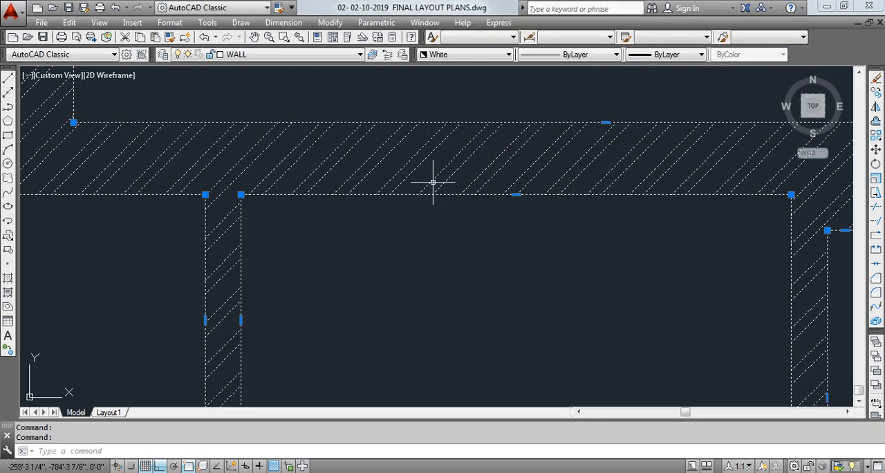
pyautogui.scroll(-6, 435, 180)
pyautogui.press('Escape')
pyautogui.scroll(-4, 431, 143)
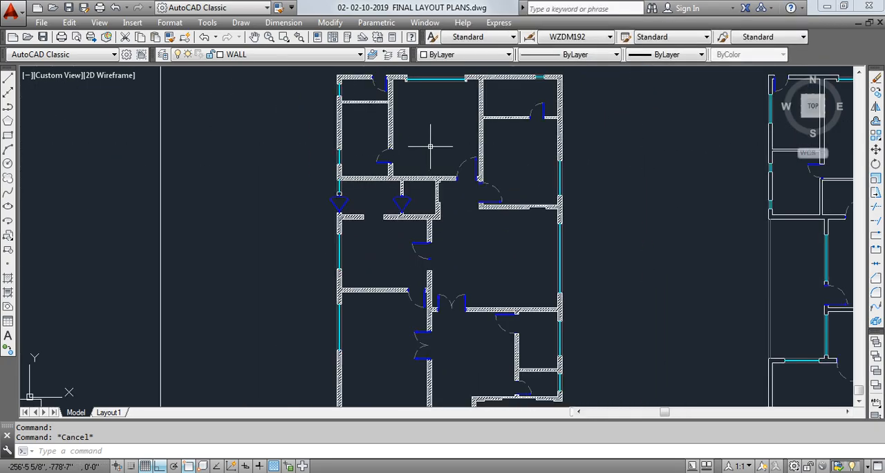
# - Hatch the two small columns below the plan with the ANSI32 pattern at scale 0.2
pyautogui.scroll(10, 415, 173)
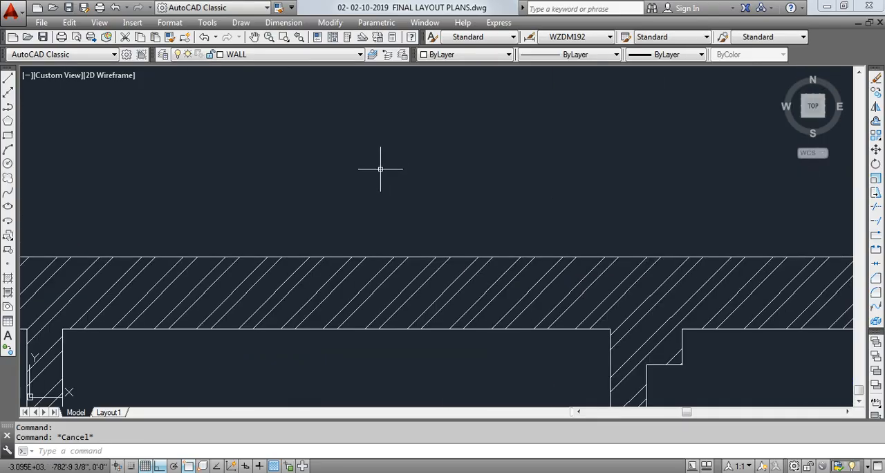
pyautogui.scroll(-8, 366, 162)
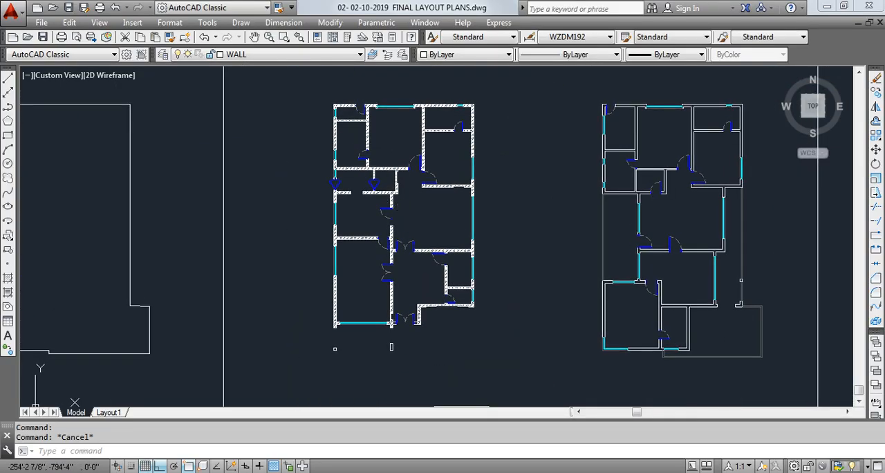
pyautogui.scroll(2, 384, 197)
pyautogui.moveTo(386, 255); pyautogui.dragTo(421, 80, button='middle')
pyautogui.scroll(3, 416, 257)
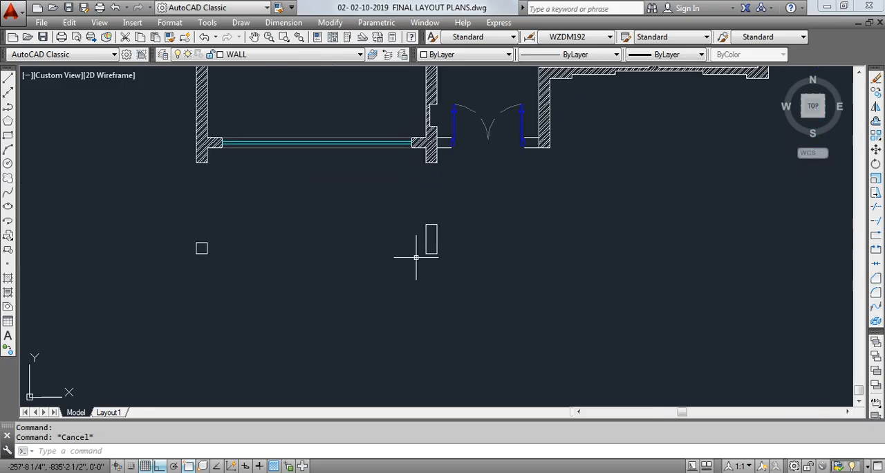
pyautogui.write('h')
pyautogui.press('Return')
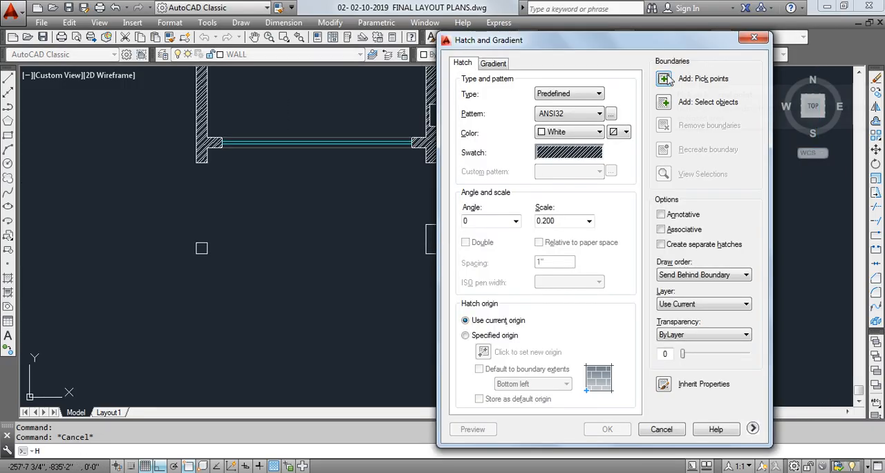
pyautogui.click(782, 109)
pyautogui.click(430, 243)
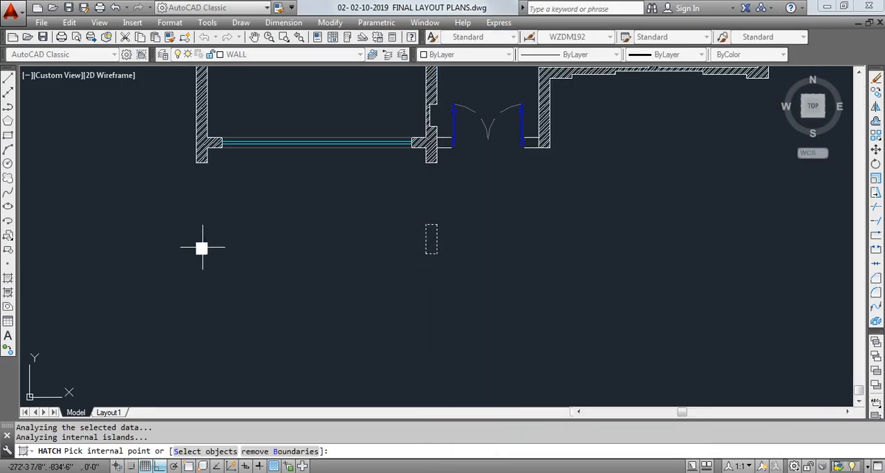
pyautogui.press('Return')
pyautogui.click(615, 428)
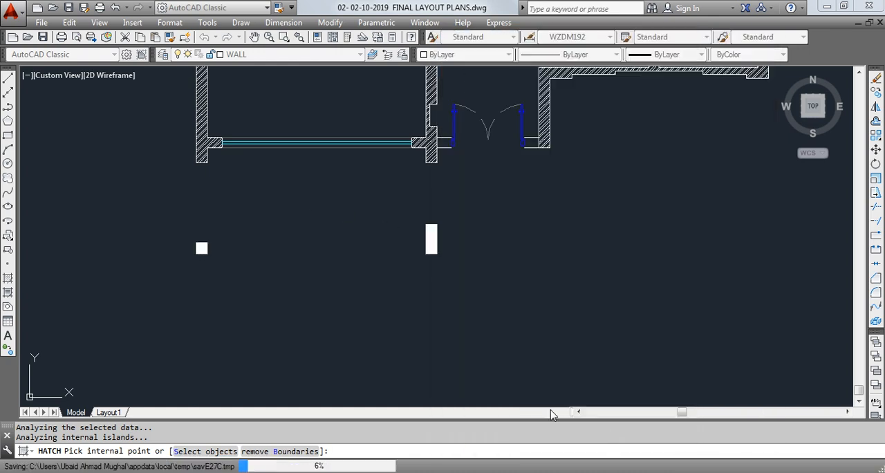
# - Set the pattern scale of the column hatches to 10
pyautogui.scroll(8, 439, 238)
pyautogui.click(351, 225)
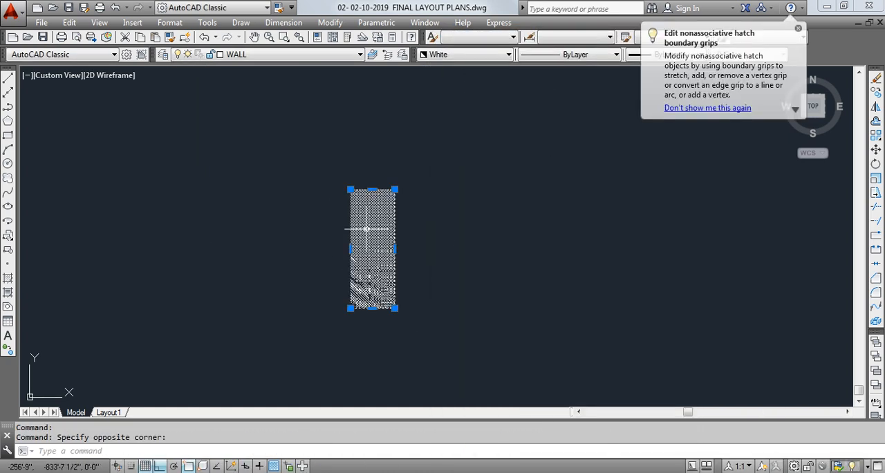
pyautogui.press('Escape')
pyautogui.moveTo(369, 227); pyautogui.dragTo(492, 223, button='middle')
pyautogui.doubleClick(494, 223)
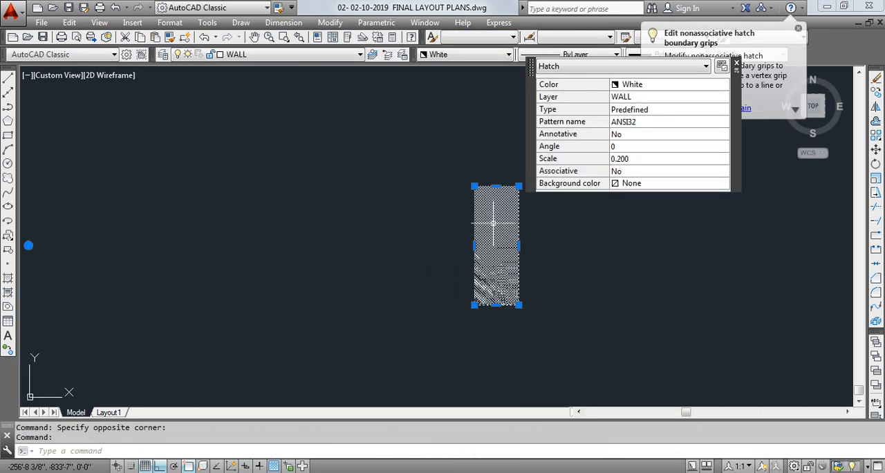
pyautogui.click(632, 159)
pyautogui.press('Tab')
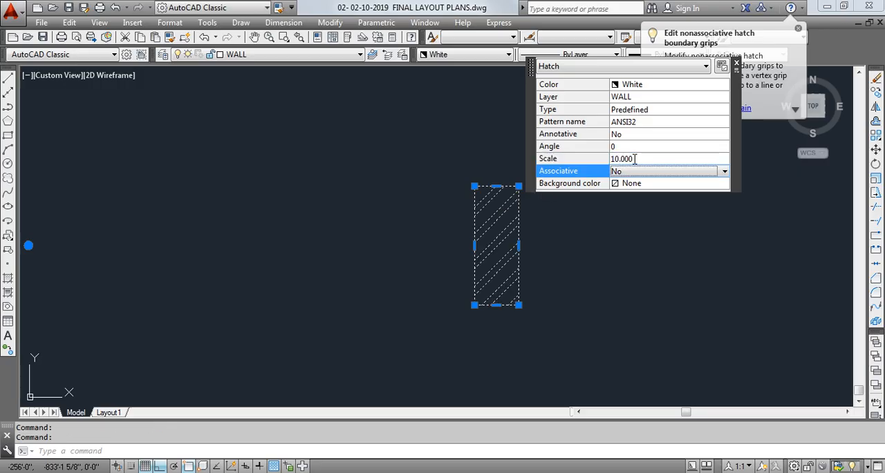
pyautogui.click(635, 244)
pyautogui.press('Escape')
pyautogui.scroll(-5, 461, 172)
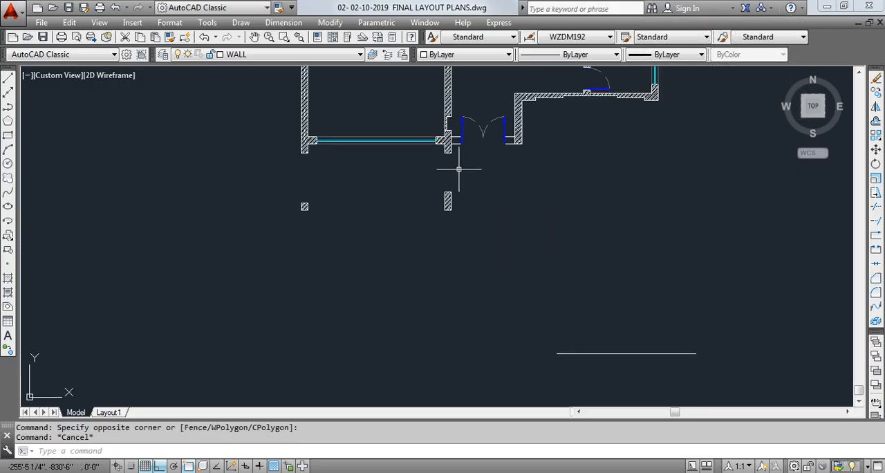
# - Set up a plot with the monochrome.ctb plot style and a window around the hatched floor plan
pyautogui.scroll(-6, 381, 266)
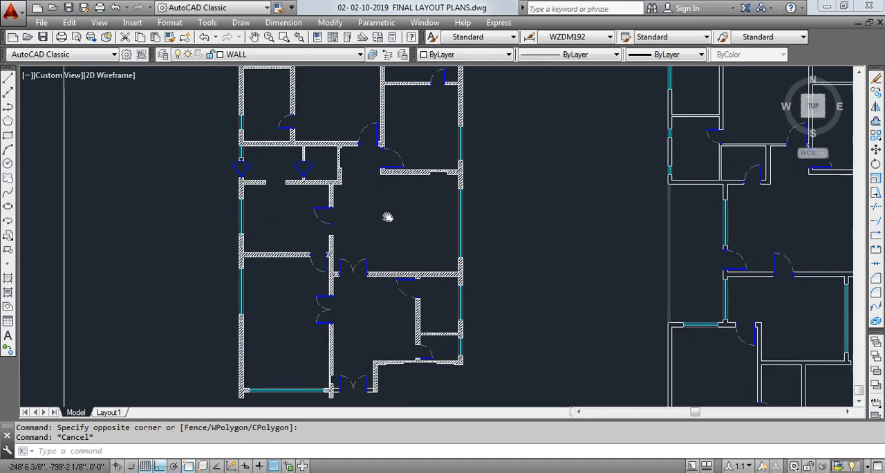
pyautogui.moveTo(390, 216); pyautogui.dragTo(399, 201, button='middle')
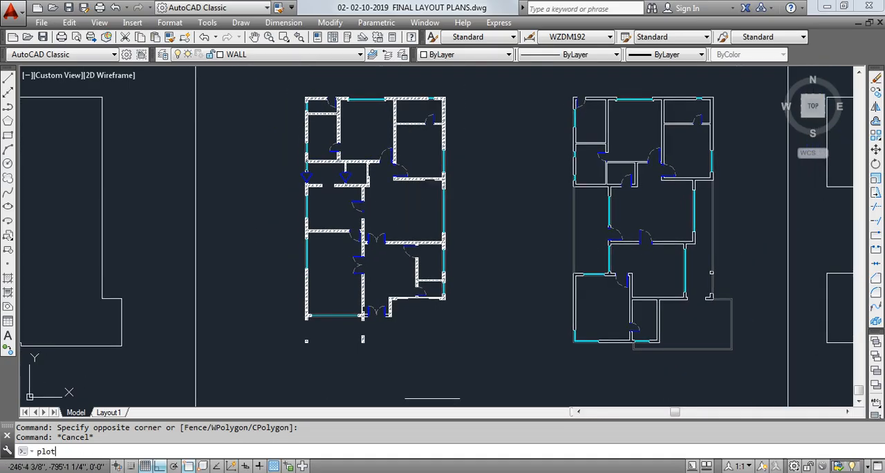
pyautogui.press('Return')
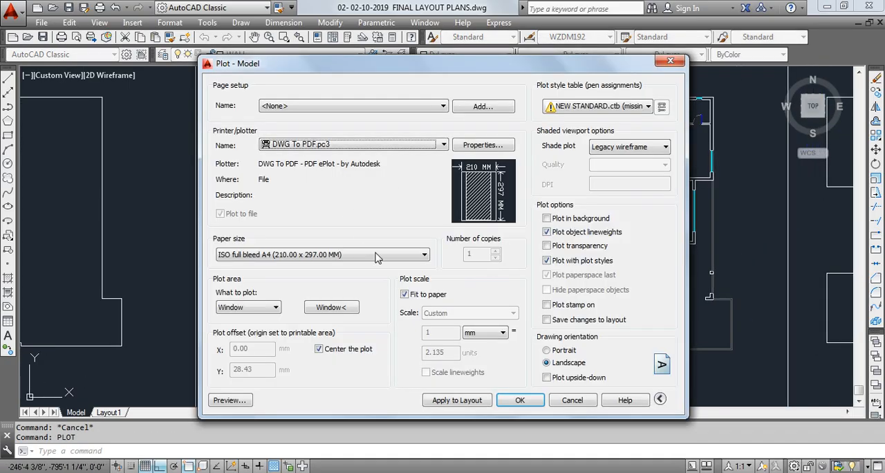
pyautogui.click(648, 105)
pyautogui.click(574, 186)
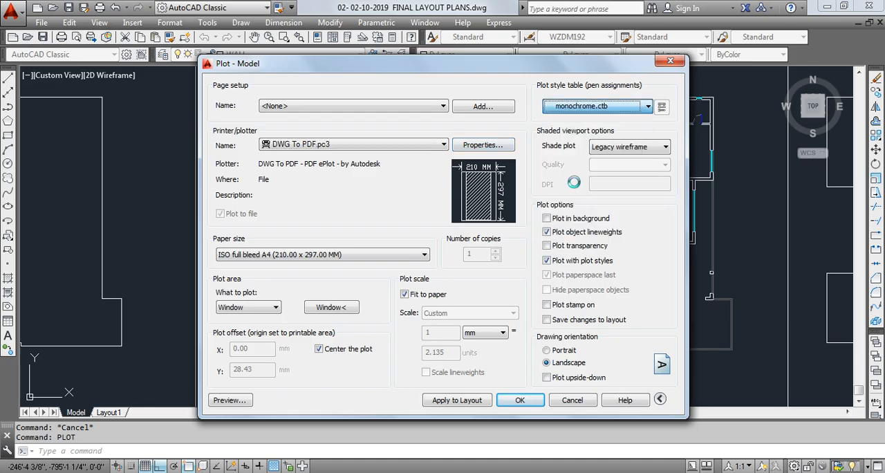
pyautogui.click(446, 272)
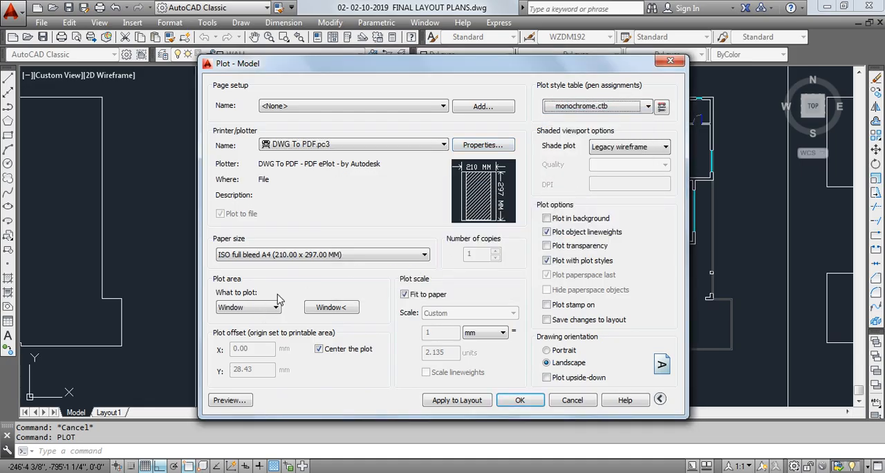
pyautogui.click(332, 308)
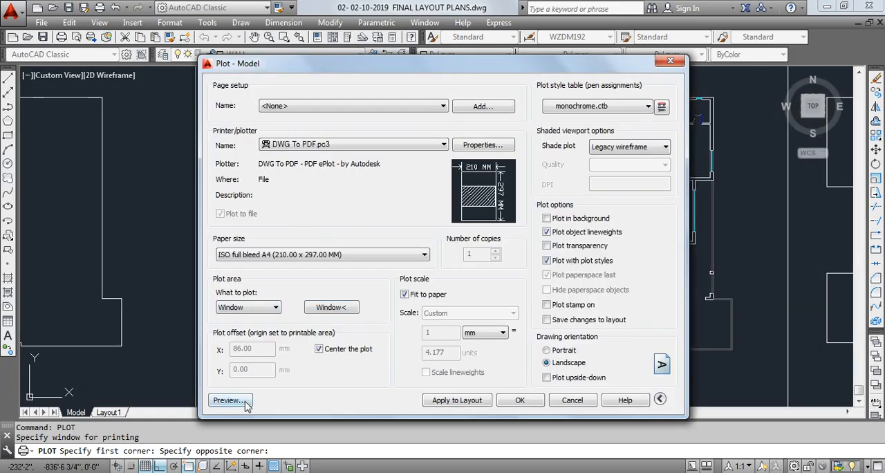
# - Preview the plot, examine the hatched walls up close, and close the preview
pyautogui.click(228, 401)
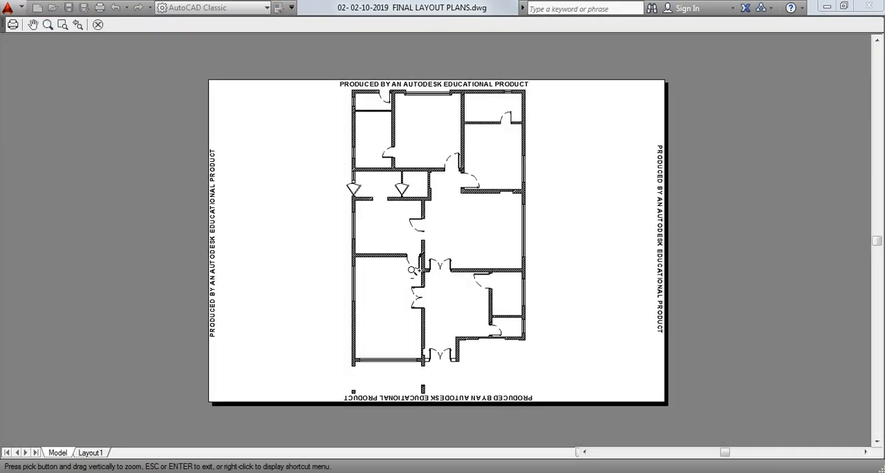
pyautogui.moveTo(413, 270); pyautogui.dragTo(357, 317)
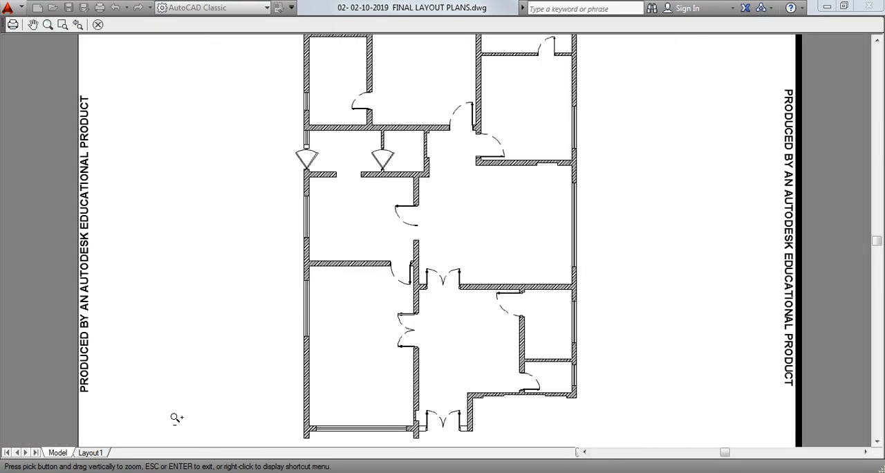
pyautogui.click(97, 24)
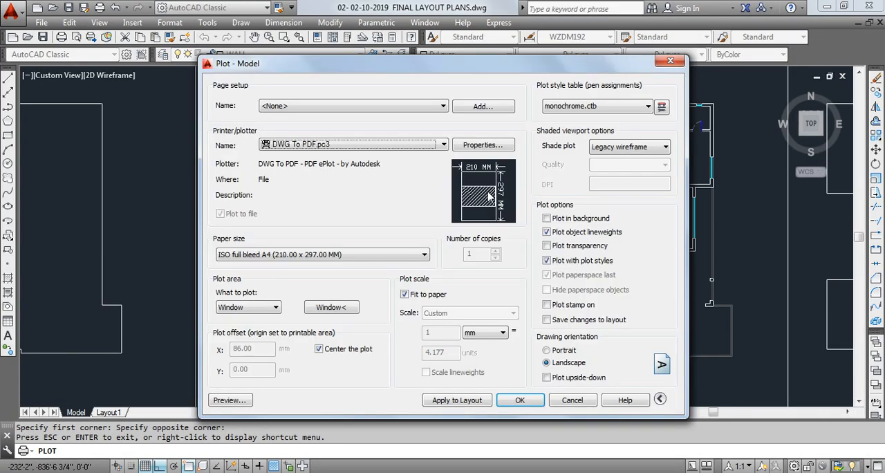
# - Turn off plotting of object lineweights and examine the hatched walls and doors in a new plot preview
pyautogui.click(557, 234)
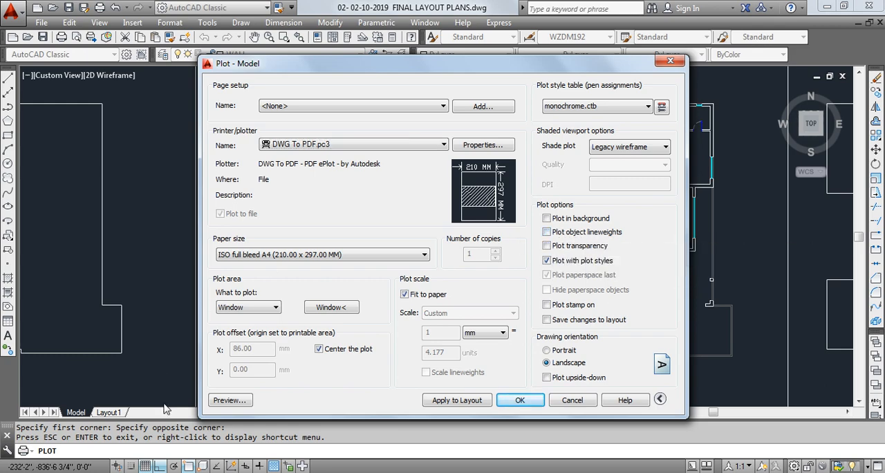
pyautogui.click(229, 400)
pyautogui.scroll(4, 396, 229)
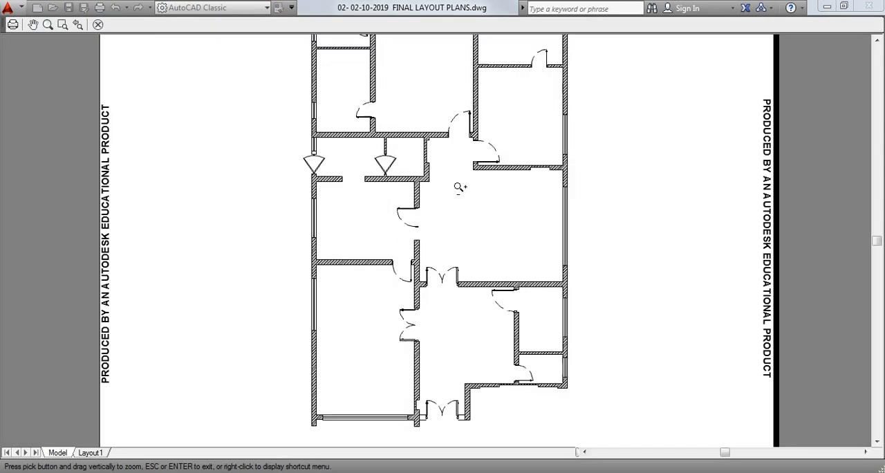
pyautogui.moveTo(397, 229); pyautogui.dragTo(455, 156)
pyautogui.scroll(-5, 443, 176)
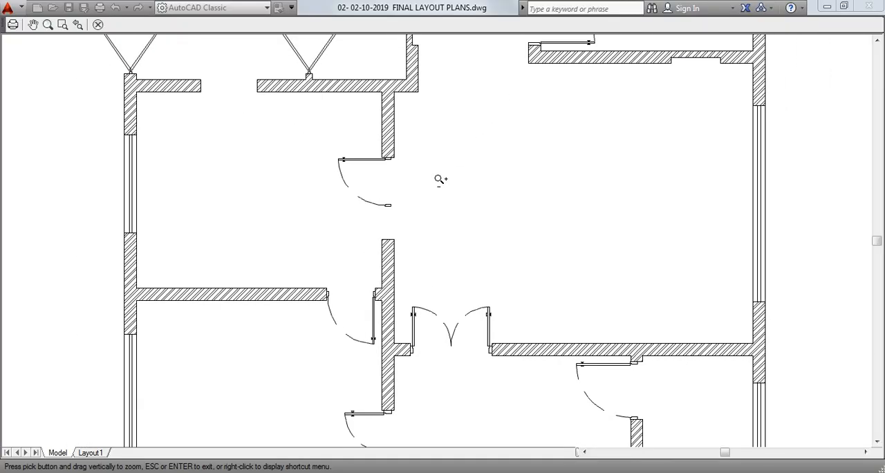
pyautogui.scroll(2, 520, 161)
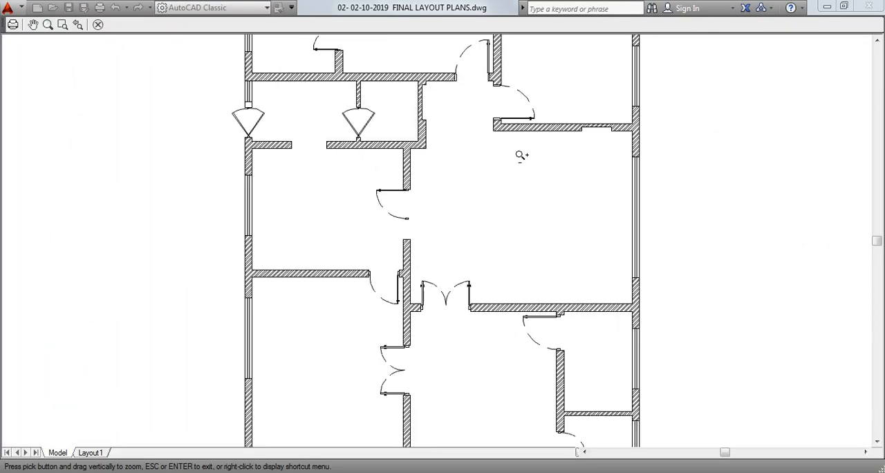
pyautogui.scroll(-5, 437, 254)
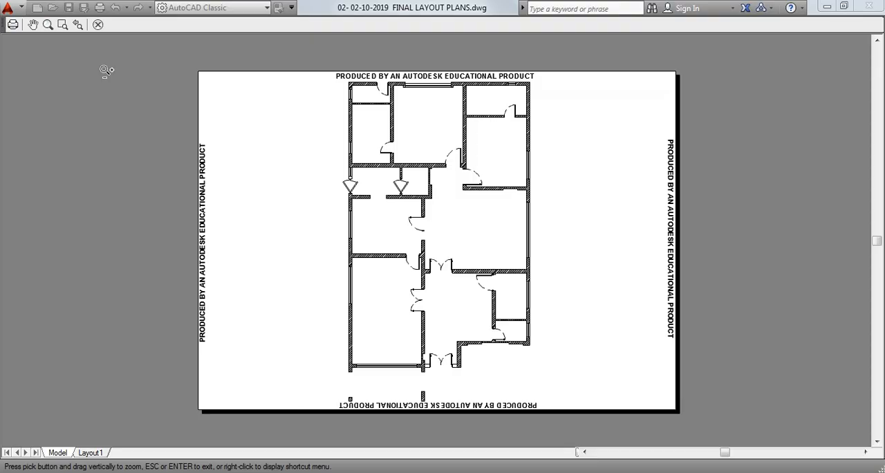
pyautogui.click(97, 24)
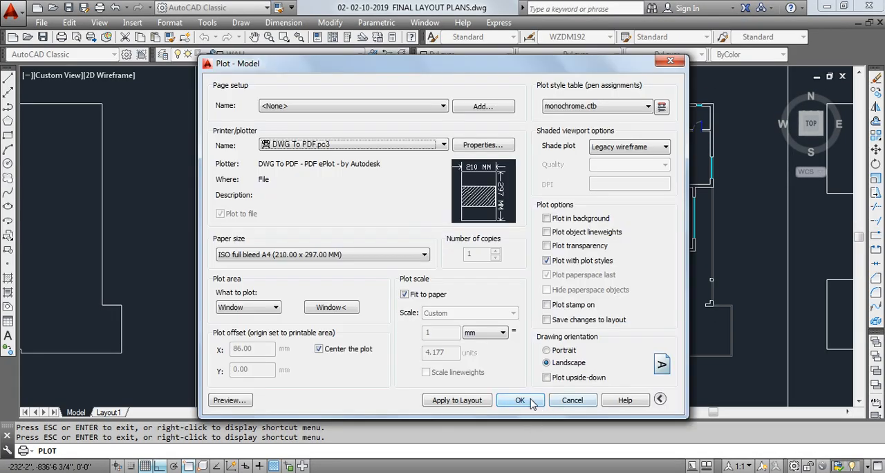
# - Leave the plot setup without producing a PDF file
pyautogui.click(520, 400)
pyautogui.press('Escape')
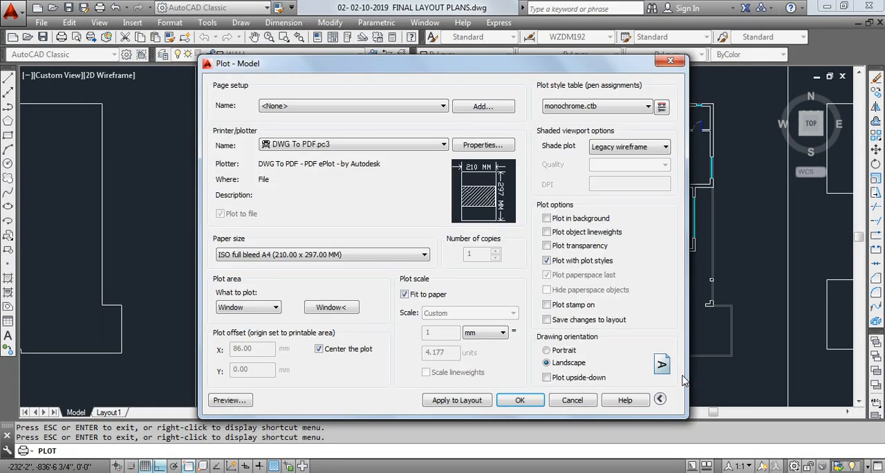
pyautogui.click(573, 401)
pyautogui.scroll(3, 405, 287)
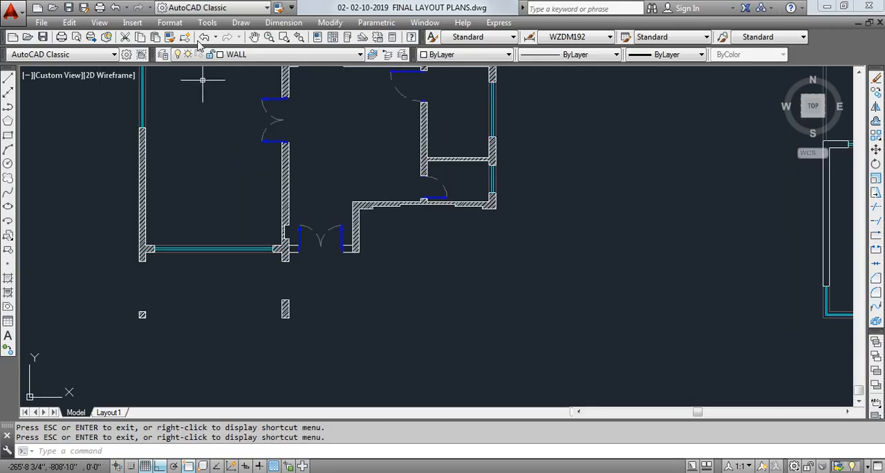
# - Turn the switched-off layers back on, including PAGE-CYAN through Window, and make layer 0 current
pyautogui.click(239, 55)
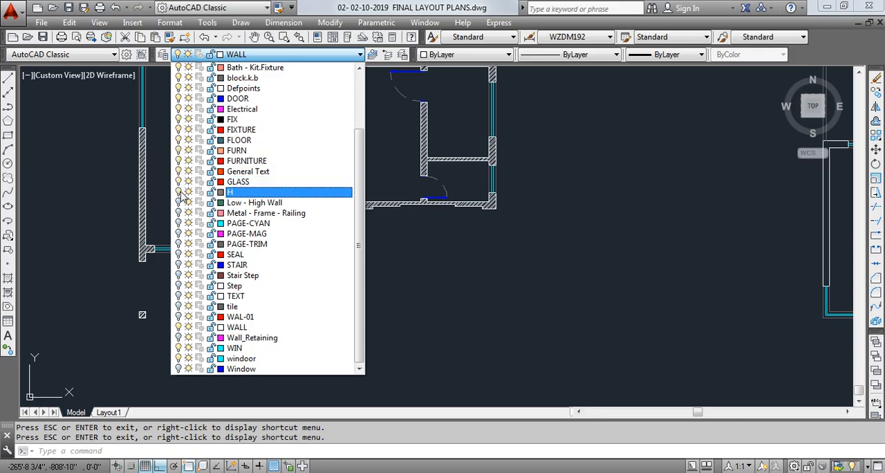
pyautogui.click(179, 222)
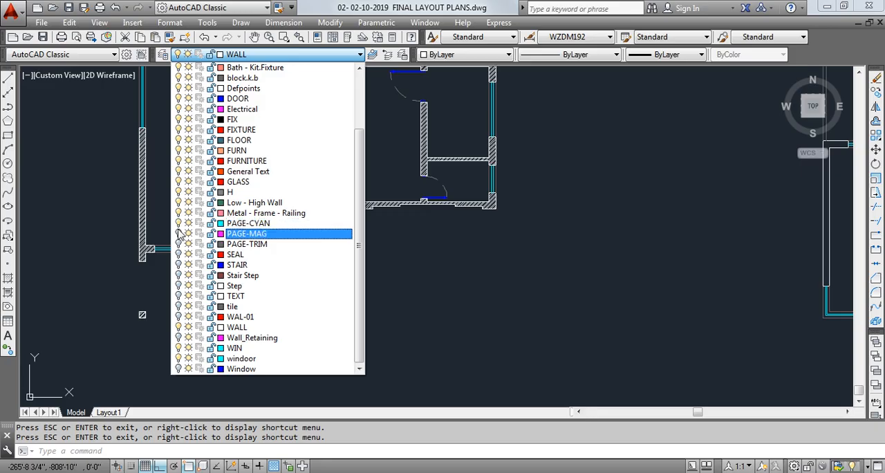
pyautogui.click(178, 233)
pyautogui.click(178, 243)
pyautogui.click(179, 254)
pyautogui.click(179, 265)
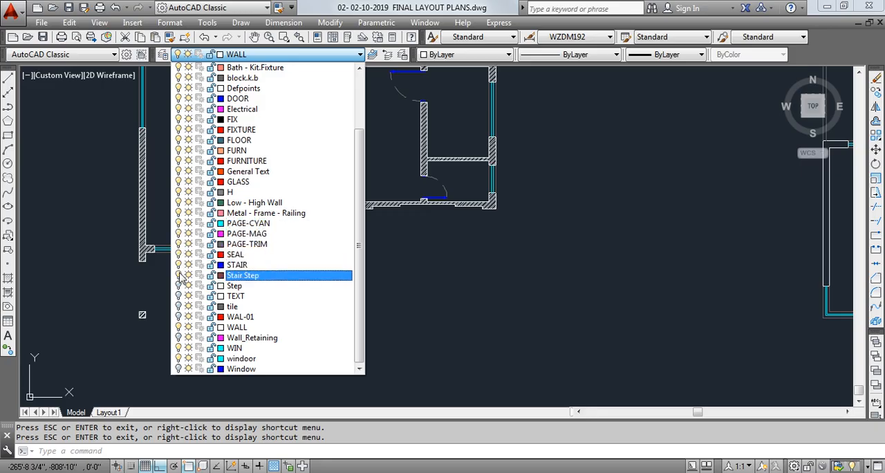
pyautogui.click(178, 275)
pyautogui.click(179, 285)
pyautogui.click(179, 306)
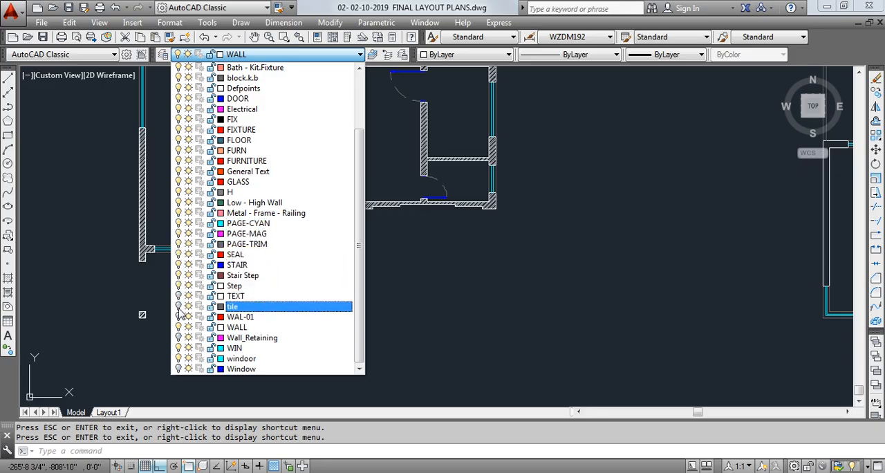
pyautogui.click(178, 316)
pyautogui.click(178, 326)
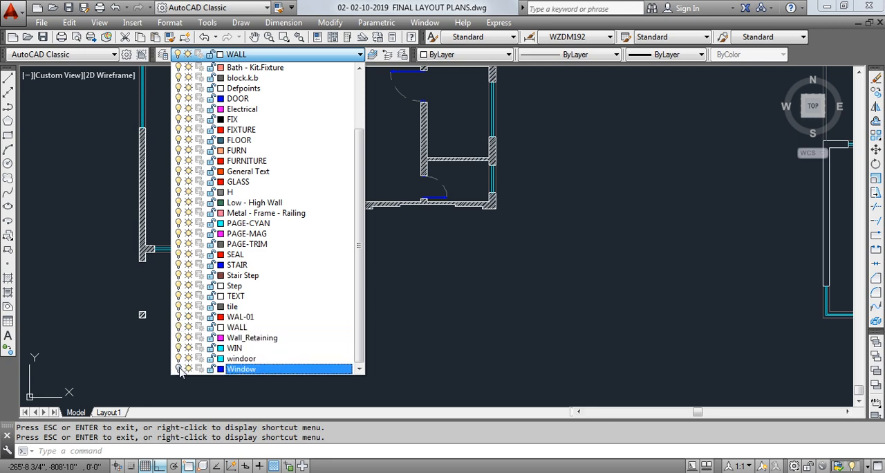
pyautogui.click(179, 369)
pyautogui.scroll(3, 278, 193)
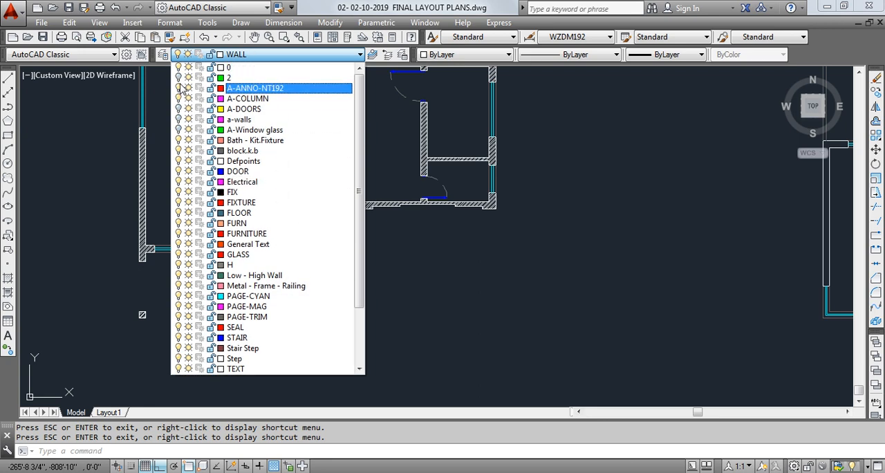
pyautogui.click(233, 69)
# - Draw a horizontal line about 5'-4 1/2" long from the deck's corner column to the boundary wall, closing off the lawn
pyautogui.scroll(3, 440, 271)
pyautogui.moveTo(446, 284)
pyautogui.mouseDown(button='middle')
pyautogui.moveTo(405, 253)
pyautogui.moveTo(514, 247)
pyautogui.mouseUp(button='middle')
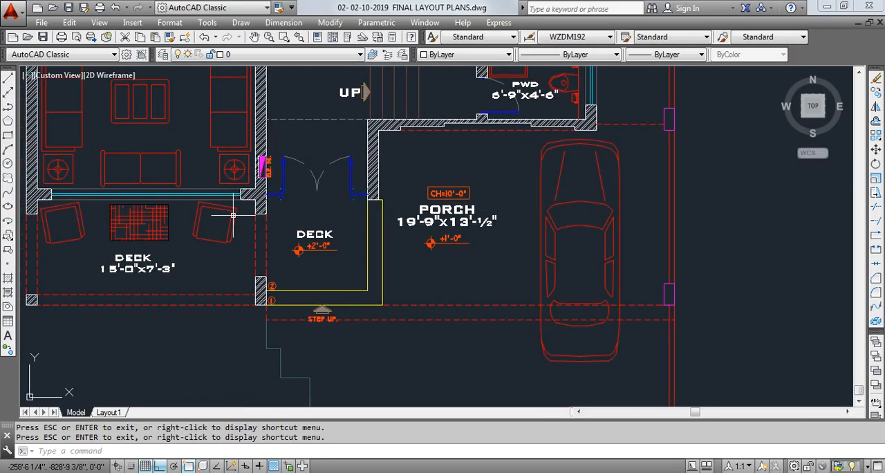
pyautogui.scroll(-2, 173, 217)
pyautogui.moveTo(191, 222); pyautogui.dragTo(284, 164, button='middle')
pyautogui.moveTo(212, 312); pyautogui.dragTo(258, 287, button='middle')
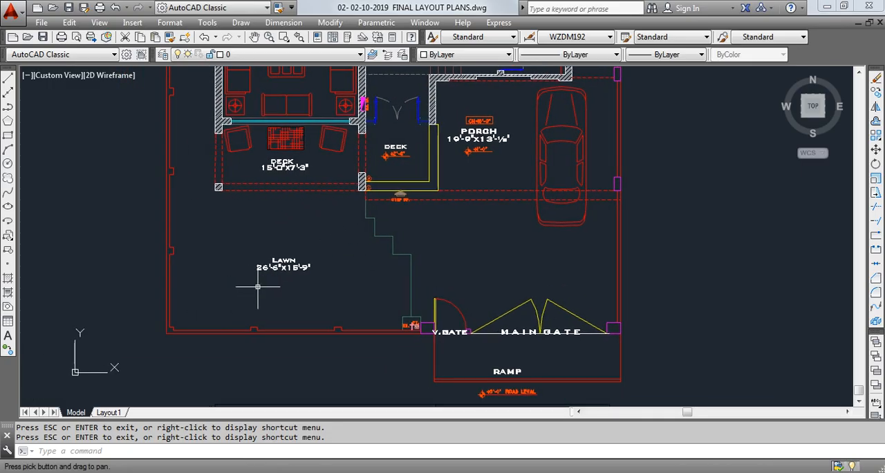
pyautogui.scroll(2, 274, 277)
pyautogui.scroll(-2, 291, 253)
pyautogui.moveTo(283, 245); pyautogui.dragTo(292, 248, button='middle')
pyautogui.click(8, 78)
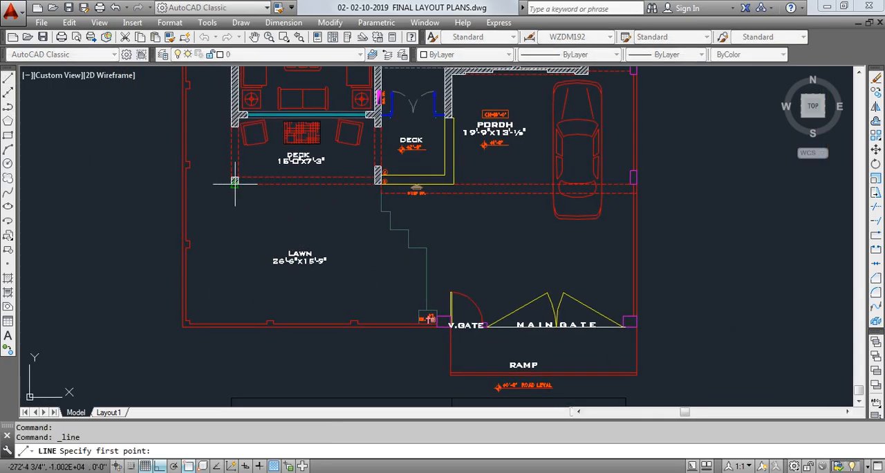
pyautogui.click(234, 182)
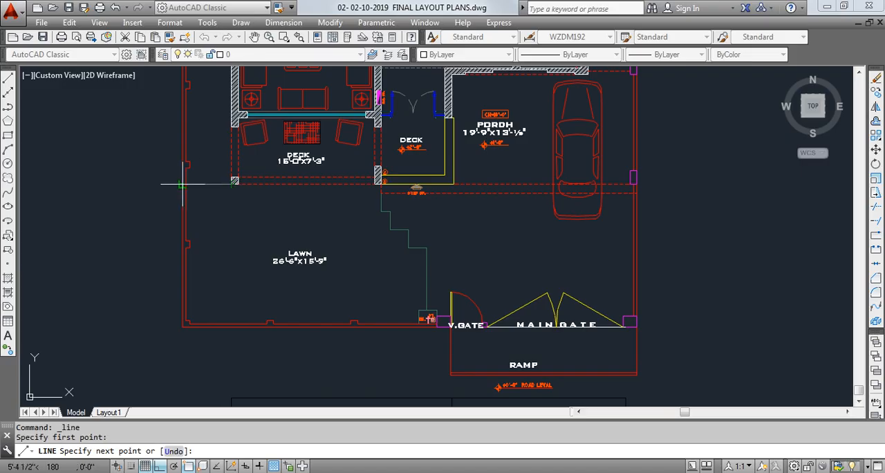
pyautogui.click(182, 184)
pyautogui.press('Escape')
pyautogui.moveTo(222, 191); pyautogui.dragTo(206, 193, button='middle')
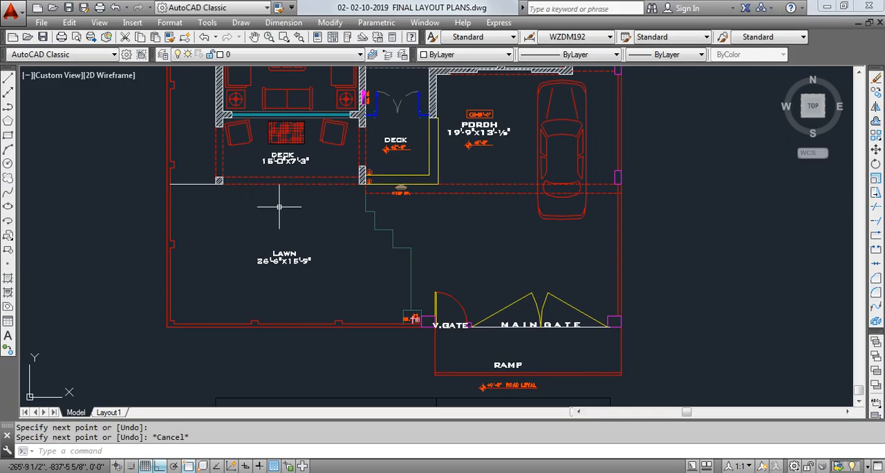
# - Start a new hatch and choose the predefined GRASS pattern
pyautogui.write('h')
pyautogui.press('Return')
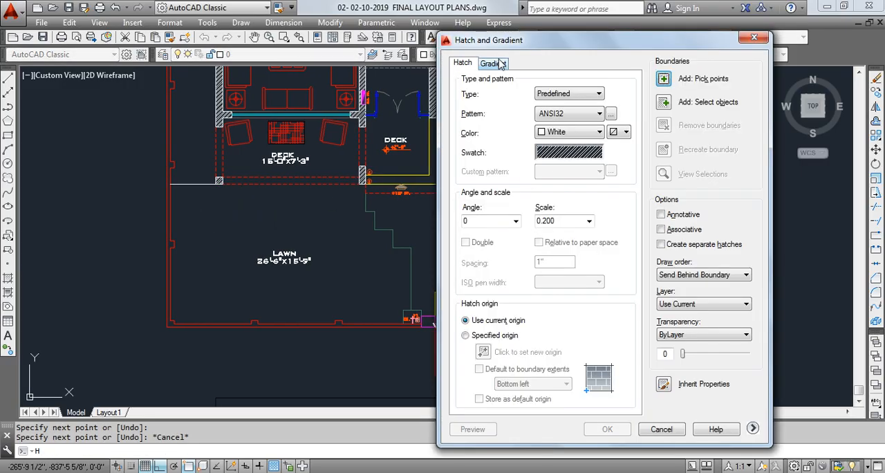
pyautogui.click(557, 154)
pyautogui.click(420, 127)
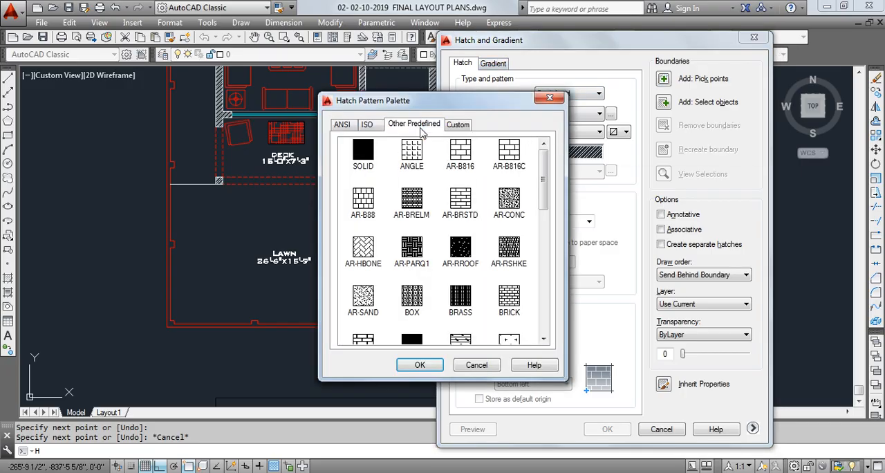
pyautogui.moveTo(543, 186)
pyautogui.mouseDown()
pyautogui.moveTo(540, 332)
pyautogui.moveTo(530, 351)
pyautogui.mouseUp()
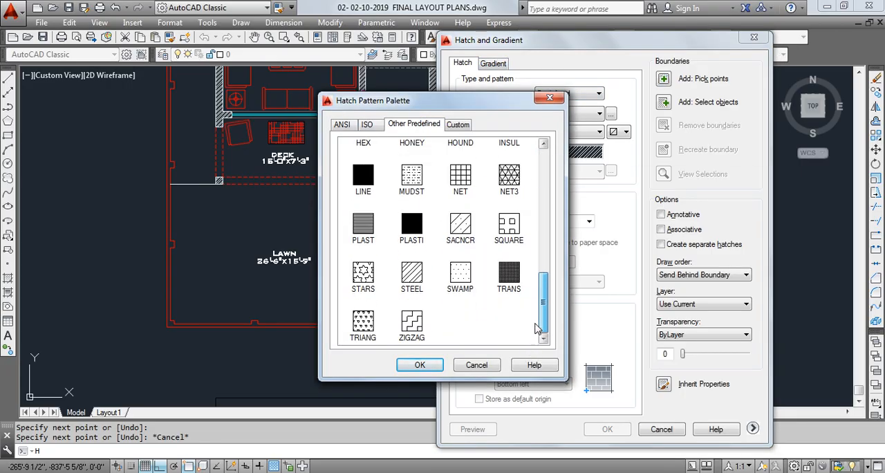
pyautogui.scroll(3, 536, 328)
pyautogui.click(412, 199)
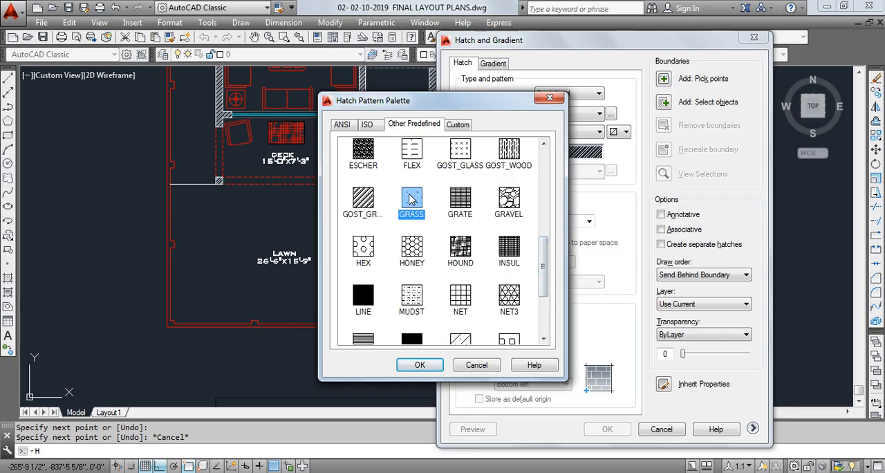
pyautogui.click(417, 365)
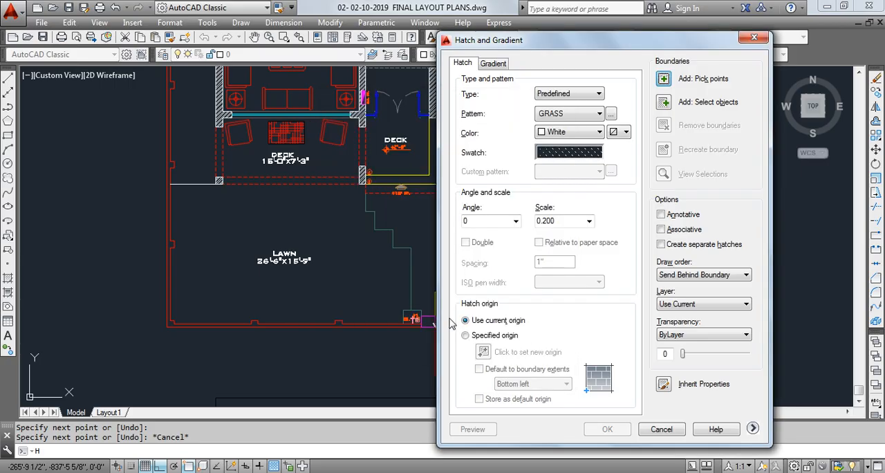
# - Set the grass hatch's colour to green
pyautogui.click(581, 154)
pyautogui.click(551, 97)
pyautogui.click(599, 132)
pyautogui.click(560, 196)
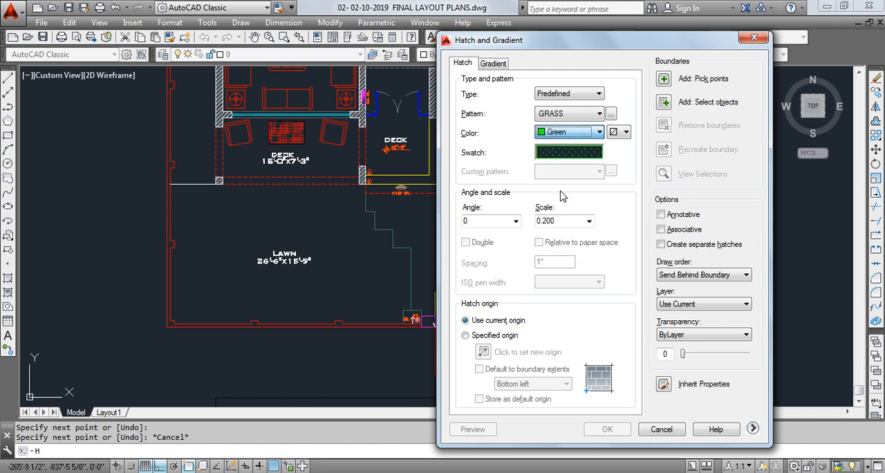
# - Apply the grass hatch to the lawn area at a scale of 10
pyautogui.click(666, 82)
pyautogui.write('H')
pyautogui.press('Return')
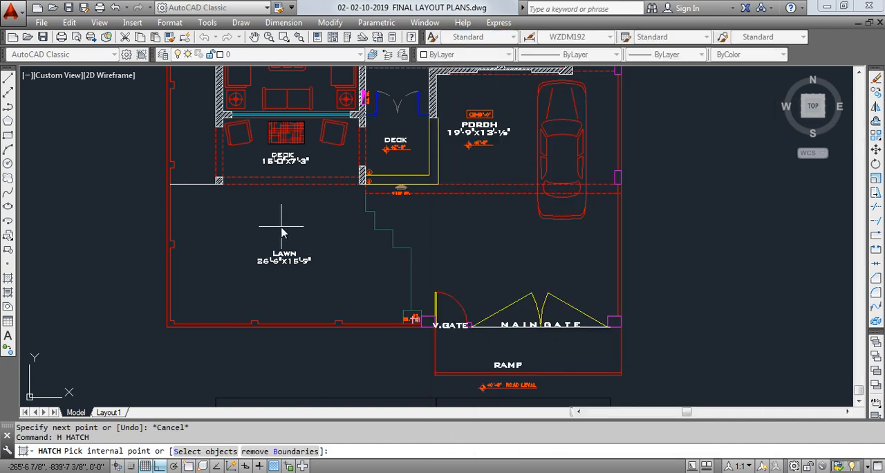
pyautogui.click(285, 226)
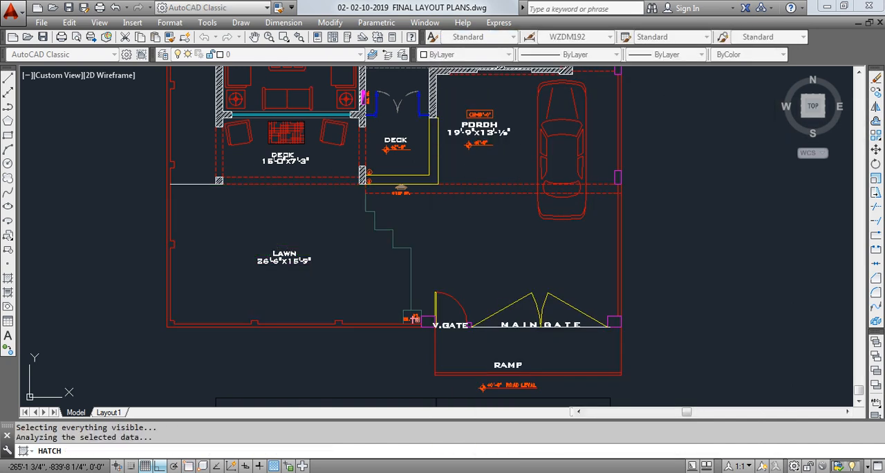
pyautogui.press('Return')
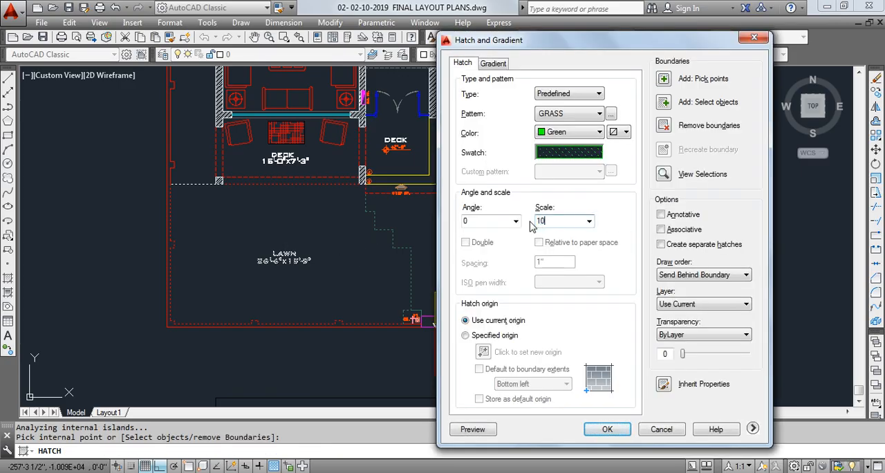
pyautogui.click(608, 430)
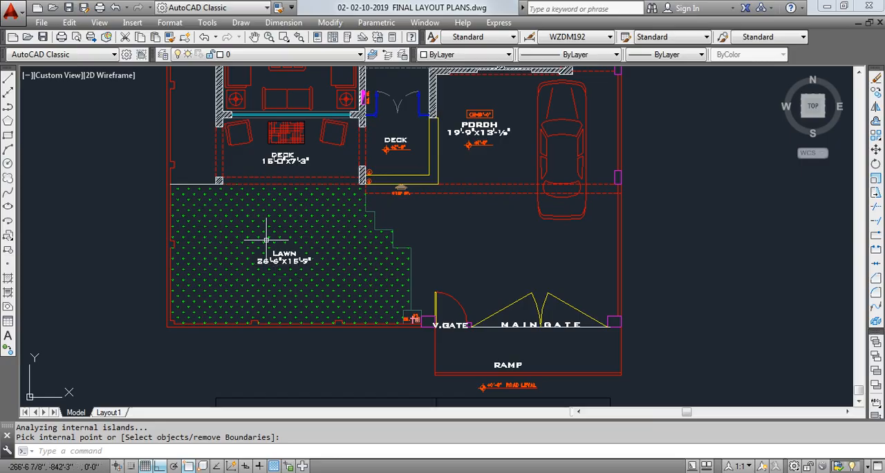
# - Examine the hatched lawn and the rest of the floor plan up close and in overview
pyautogui.scroll(5, 266, 239)
pyautogui.scroll(-8, 395, 192)
pyautogui.moveTo(397, 193)
pyautogui.mouseDown(button='middle')
pyautogui.moveTo(296, 244)
pyautogui.moveTo(371, 346)
pyautogui.moveTo(360, 357)
pyautogui.mouseUp(button='middle')
pyautogui.scroll(4, 293, 249)
pyautogui.scroll(-2, 360, 357)
pyautogui.moveTo(306, 208); pyautogui.dragTo(302, 311, button='middle')
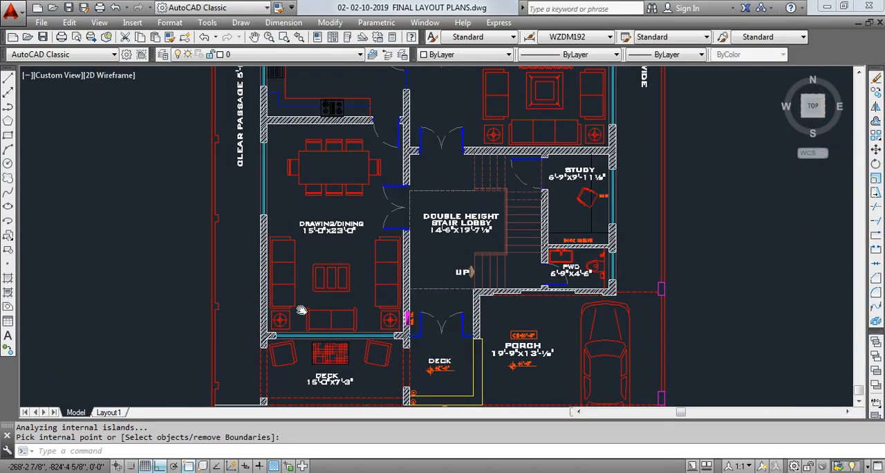
pyautogui.moveTo(239, 213); pyautogui.dragTo(233, 286, button='middle')
pyautogui.scroll(-3, 233, 287)
pyautogui.scroll(1, 263, 263)
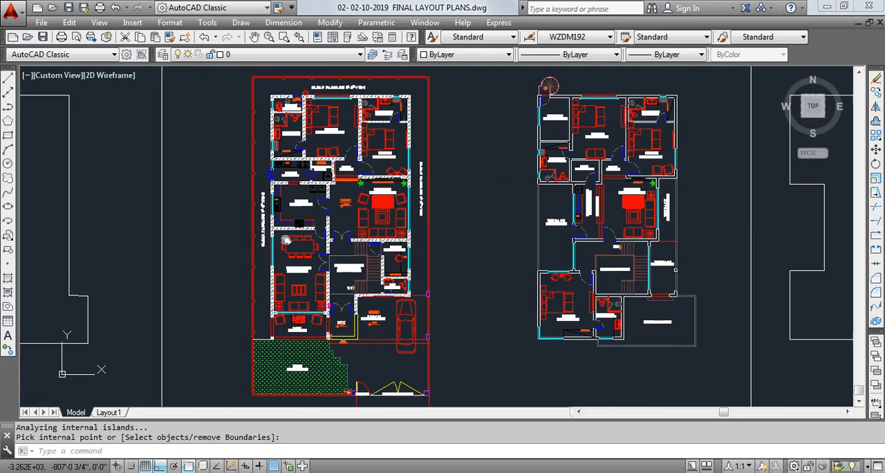
pyautogui.scroll(2, 284, 250)
# - Start another hatch and choose the predefined AR-HBONE pattern
pyautogui.press('Return')
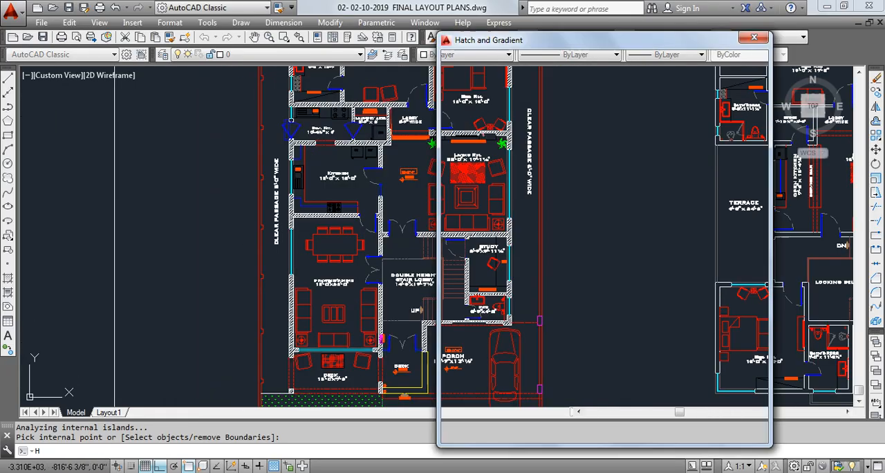
pyautogui.click(566, 157)
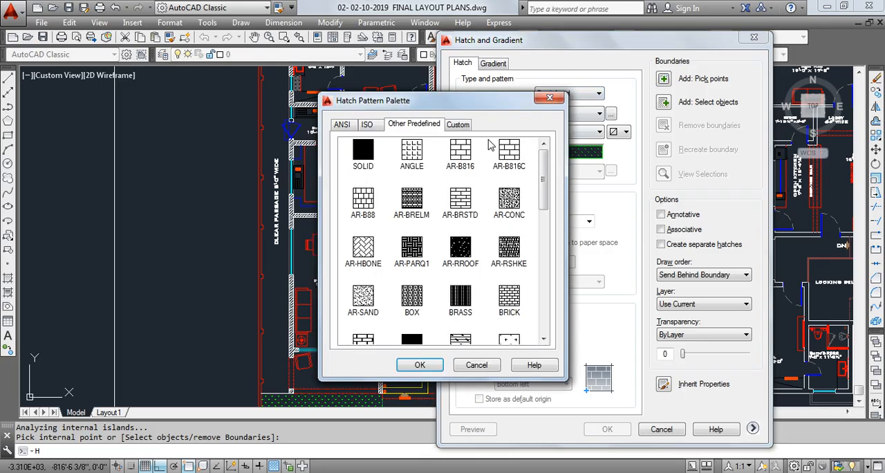
pyautogui.scroll(-1, 547, 186)
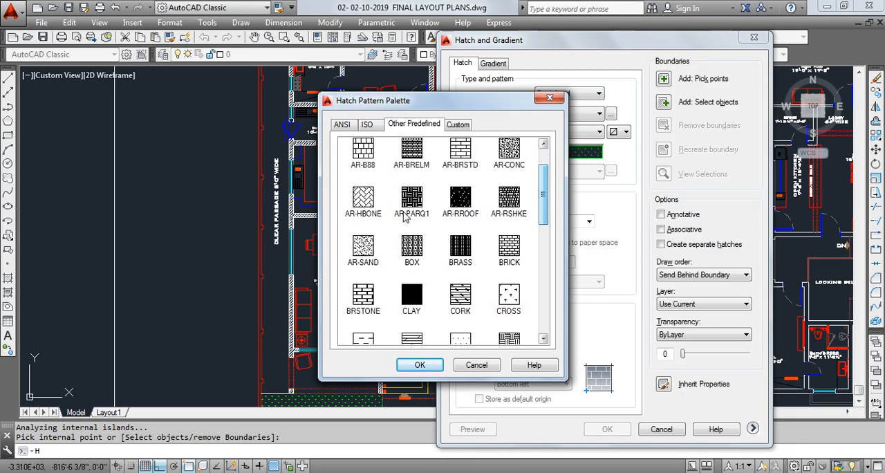
pyautogui.click(376, 199)
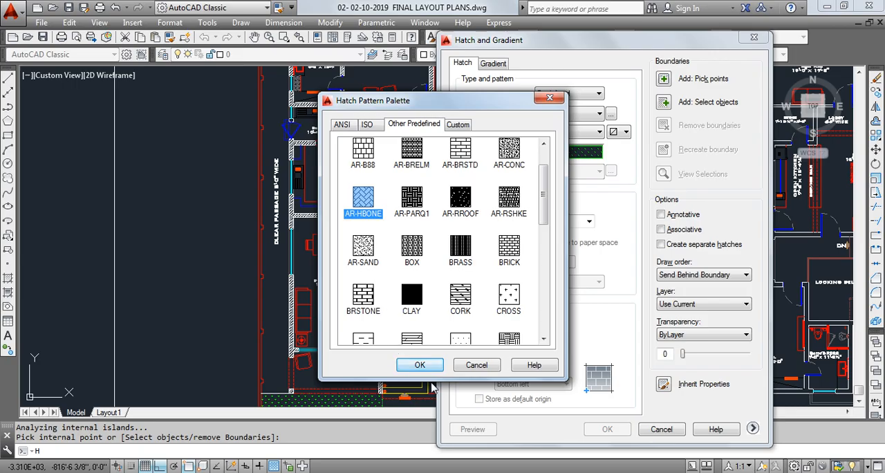
pyautogui.click(438, 368)
# - Set both the background colour and the pattern colour of the herringbone hatch to index colour 9
pyautogui.click(617, 135)
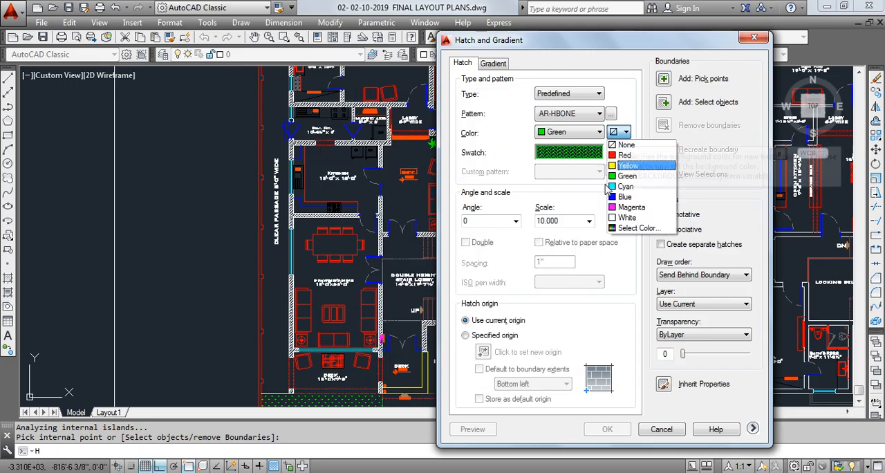
pyautogui.click(620, 235)
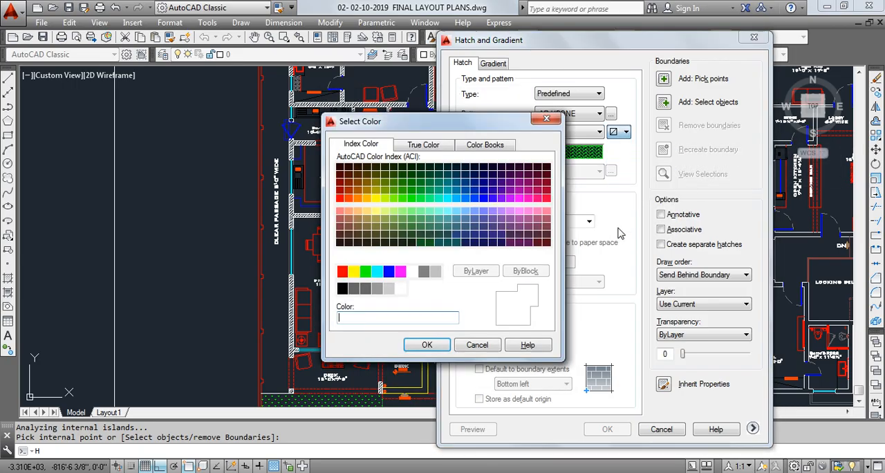
pyautogui.click(435, 271)
pyautogui.click(427, 344)
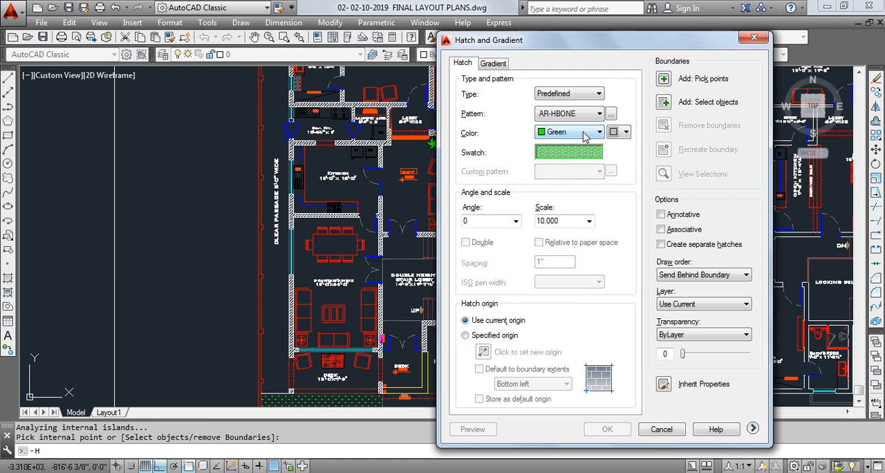
pyautogui.click(585, 134)
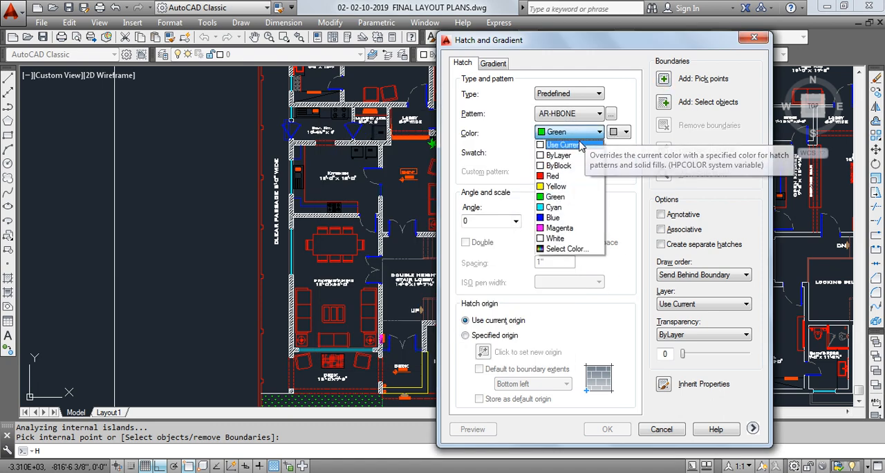
pyautogui.click(563, 249)
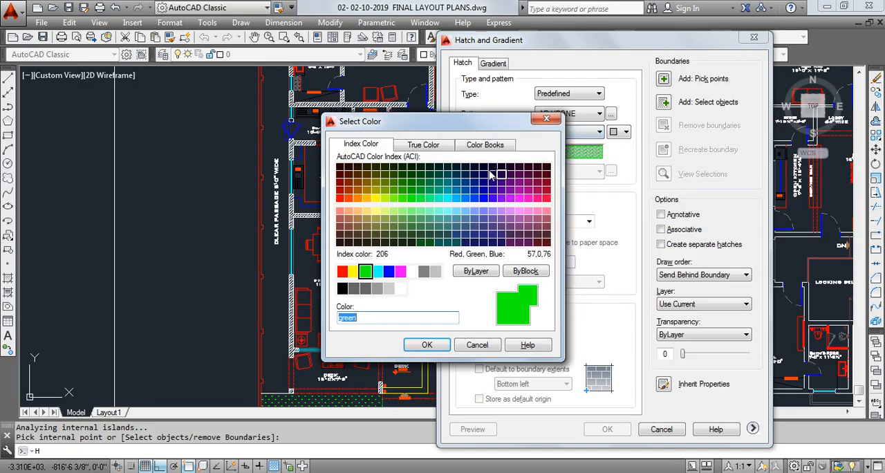
pyautogui.click(435, 270)
pyautogui.click(427, 345)
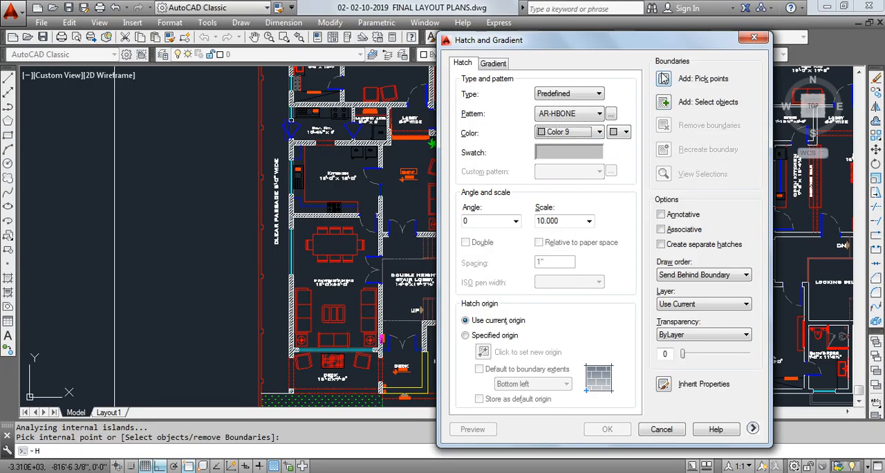
# - Try to pick the clear passage beside the drawing/dining room as the hatch area and check the marked gaps around the plan
pyautogui.click(664, 78)
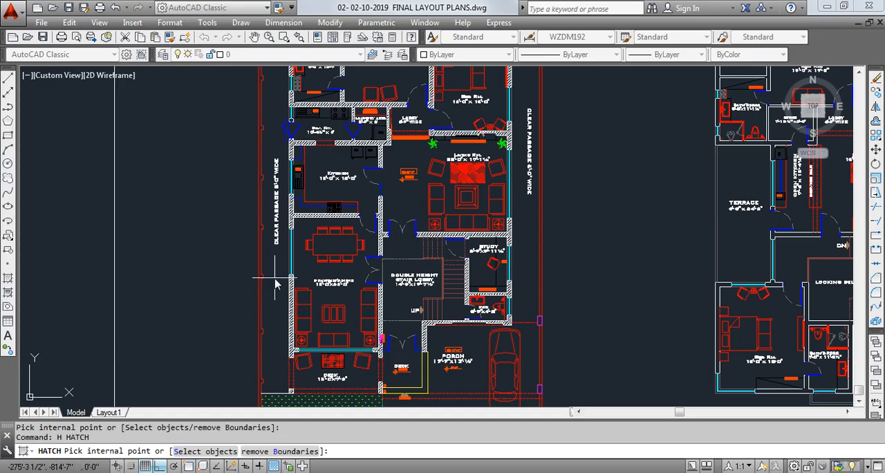
pyautogui.click(275, 272)
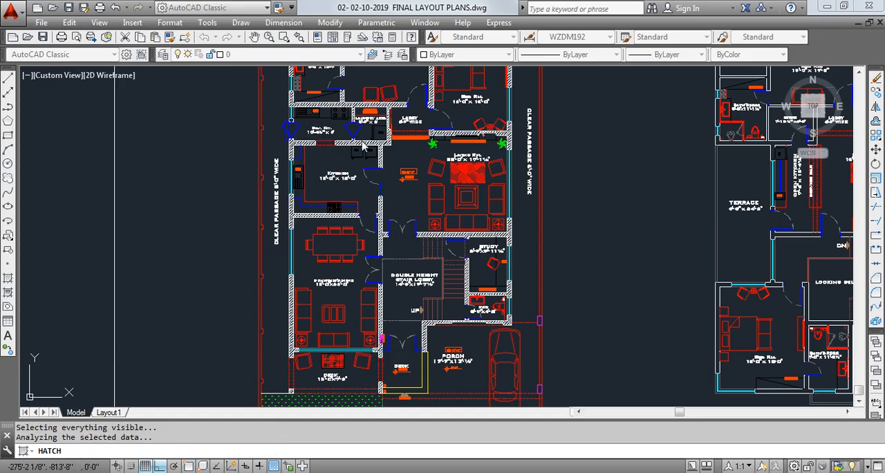
pyautogui.moveTo(364, 147)
pyautogui.mouseDown(button='middle')
pyautogui.moveTo(288, 220)
pyautogui.moveTo(339, 310)
pyautogui.mouseUp(button='middle')
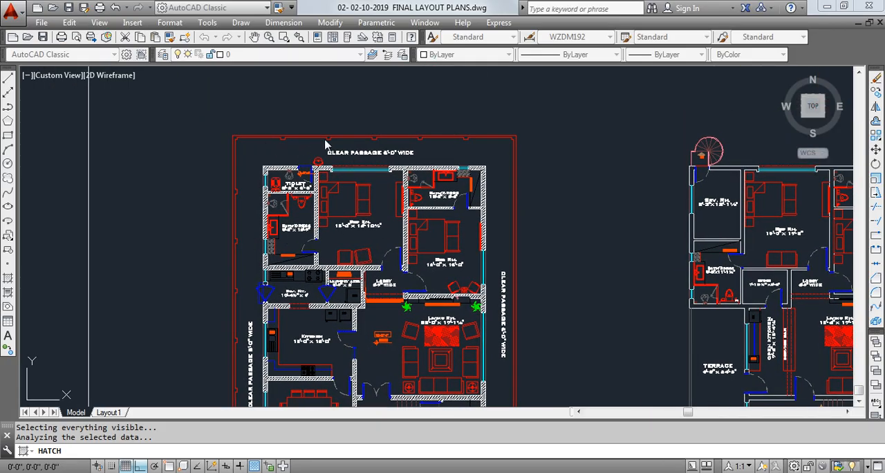
pyautogui.moveTo(406, 303); pyautogui.dragTo(400, 168, button='middle')
pyautogui.moveTo(463, 279); pyautogui.dragTo(455, 180, button='middle')
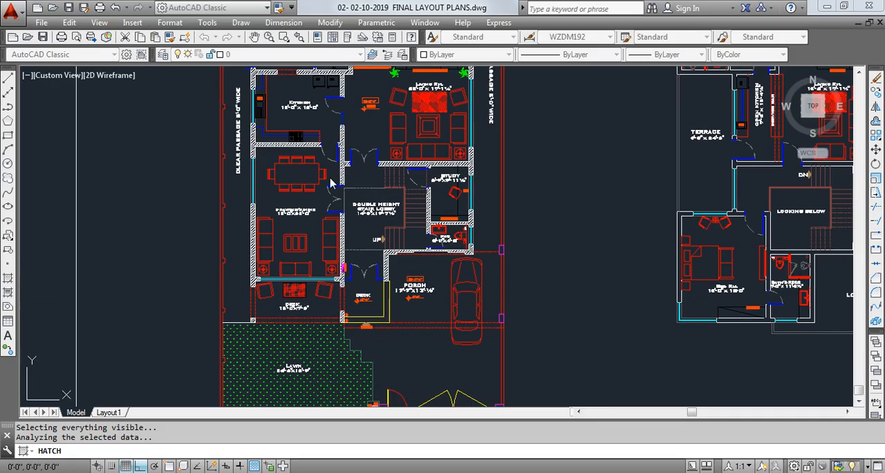
pyautogui.moveTo(339, 149); pyautogui.dragTo(343, 246, button='middle')
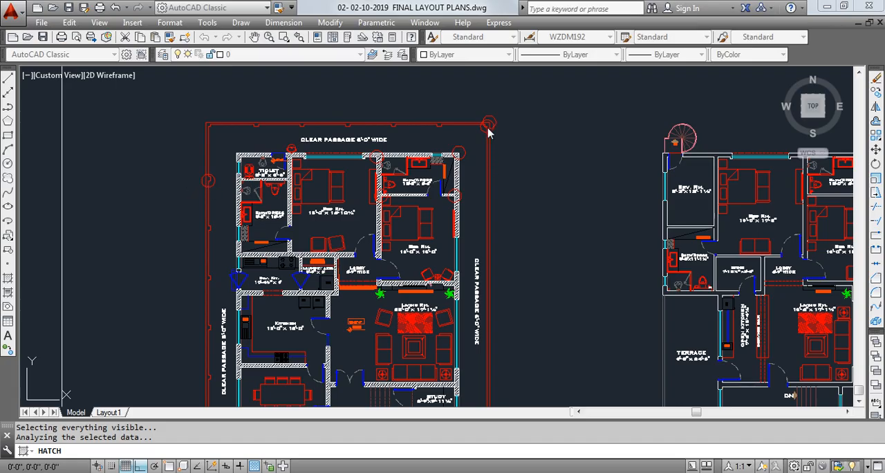
pyautogui.moveTo(431, 140); pyautogui.dragTo(473, 130, button='middle')
pyautogui.moveTo(266, 184); pyautogui.dragTo(280, 173, button='middle')
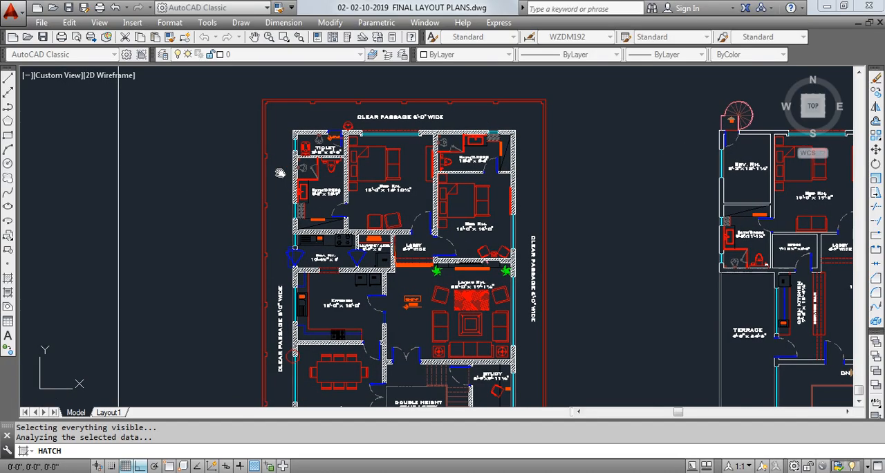
# - Examine the compound wall beside the toilet and bath/dress up close, and abandon the hatch command
pyautogui.scroll(2, 272, 164)
pyautogui.scroll(12, 267, 157)
pyautogui.moveTo(195, 269); pyautogui.dragTo(238, 200, button='middle')
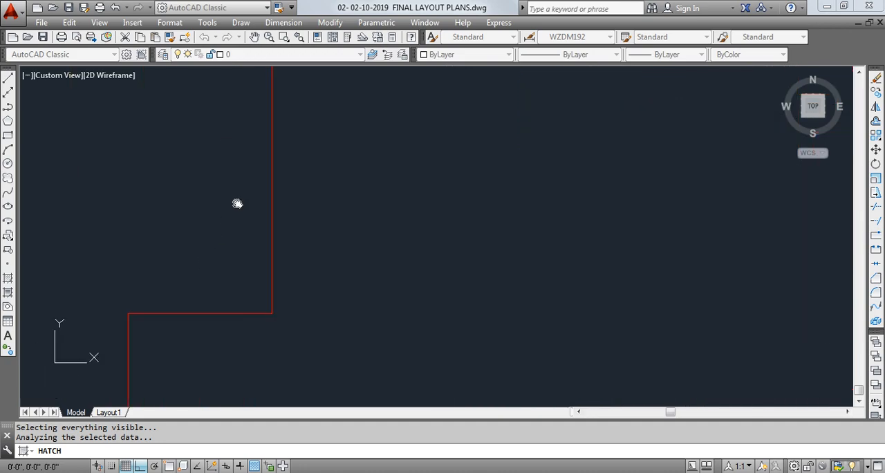
pyautogui.scroll(-8, 150, 287)
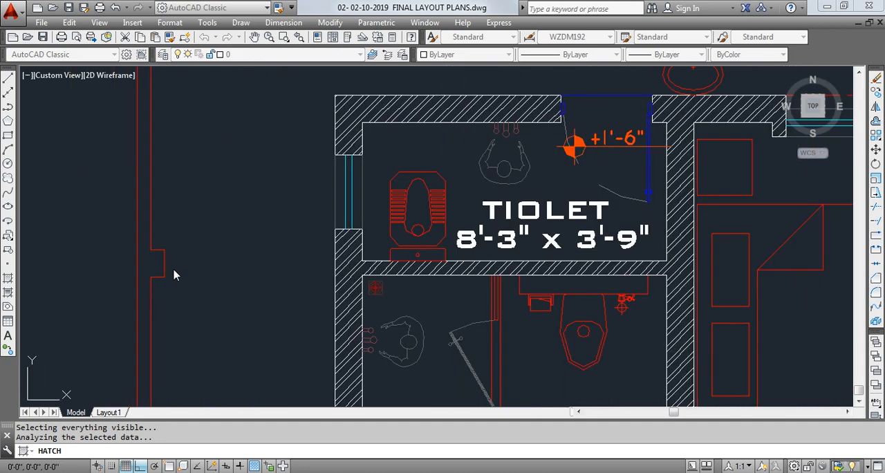
pyautogui.moveTo(175, 272); pyautogui.dragTo(296, 118, button='middle')
pyautogui.scroll(-4, 275, 150)
pyautogui.moveTo(233, 105); pyautogui.dragTo(229, 174, button='middle')
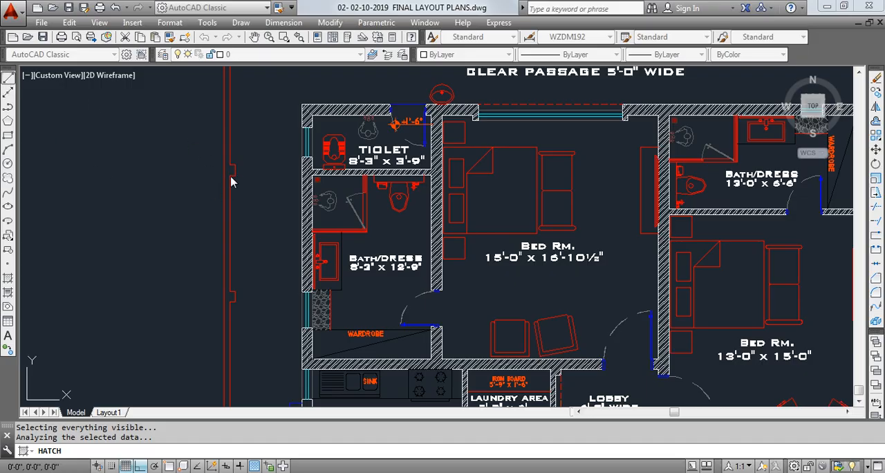
pyautogui.moveTo(269, 177); pyautogui.dragTo(260, 200, button='middle')
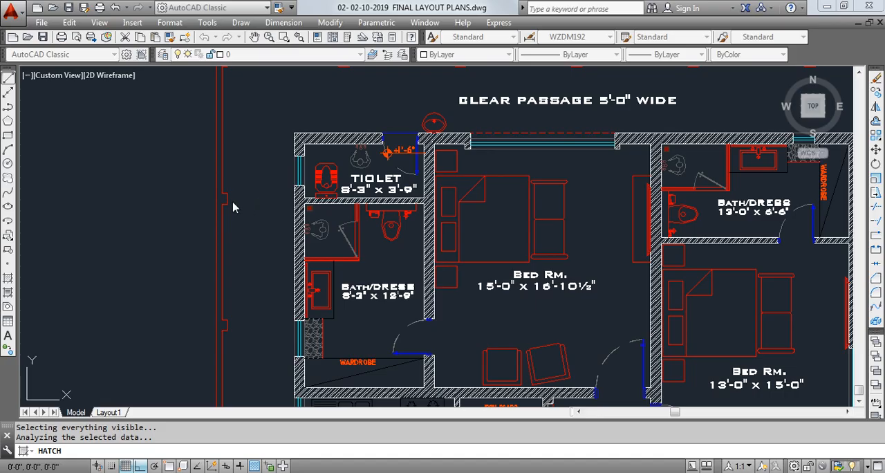
pyautogui.scroll(4, 233, 208)
pyautogui.click(559, 261)
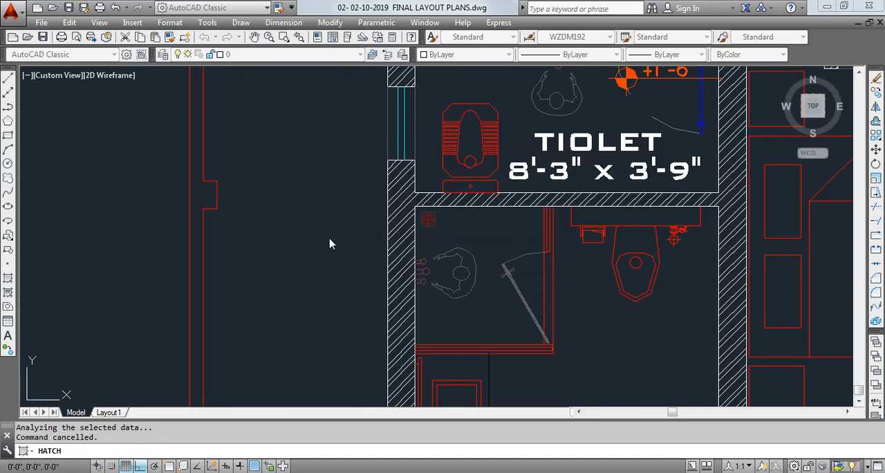
pyautogui.press('Escape')
pyautogui.press('Escape')
# - Draw a horizontal line across the passage from the lower corner of the compound wall's projection to the house wall near the toilet
pyautogui.click(8, 79)
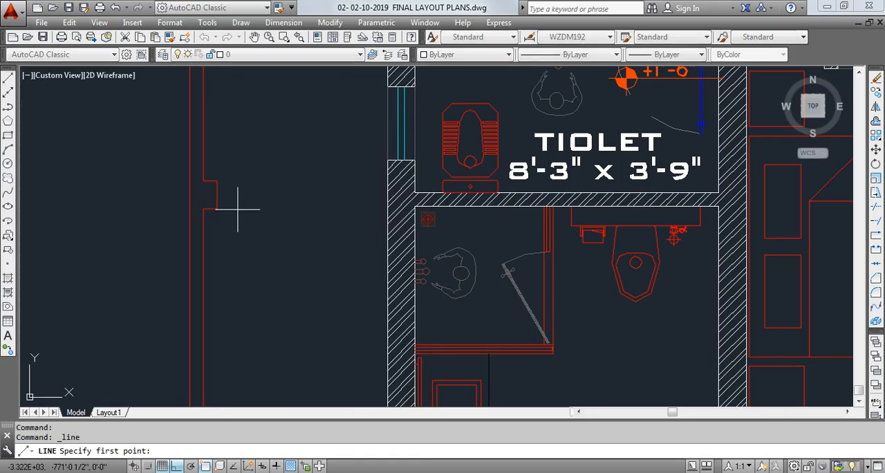
pyautogui.click(203, 208)
pyautogui.press('Escape')
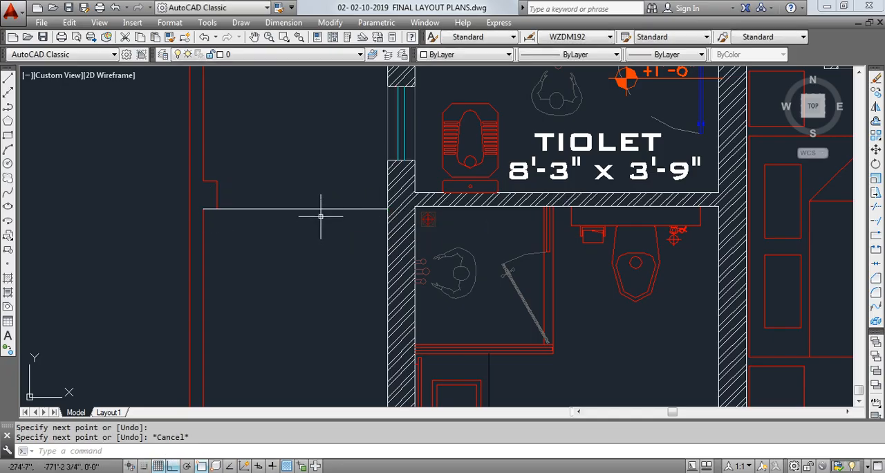
# - Start a new hatch with index colour 9 and the predefined AR-HBONE pattern
pyautogui.write('h')
pyautogui.press('Return')
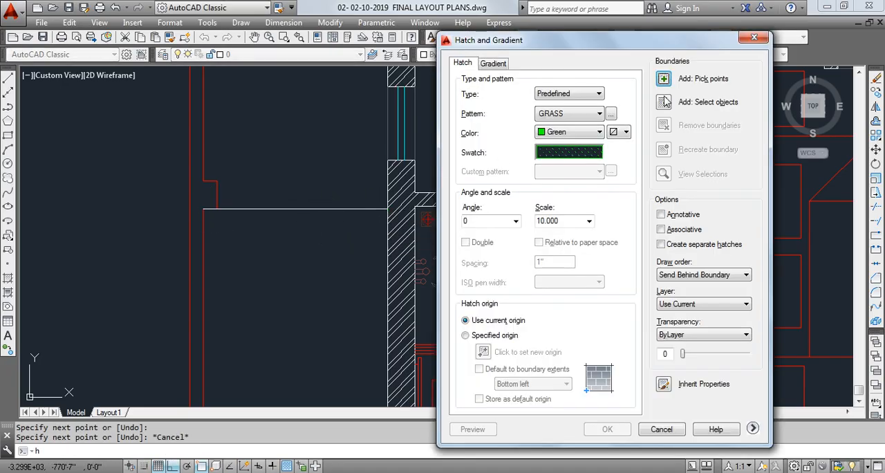
pyautogui.click(574, 133)
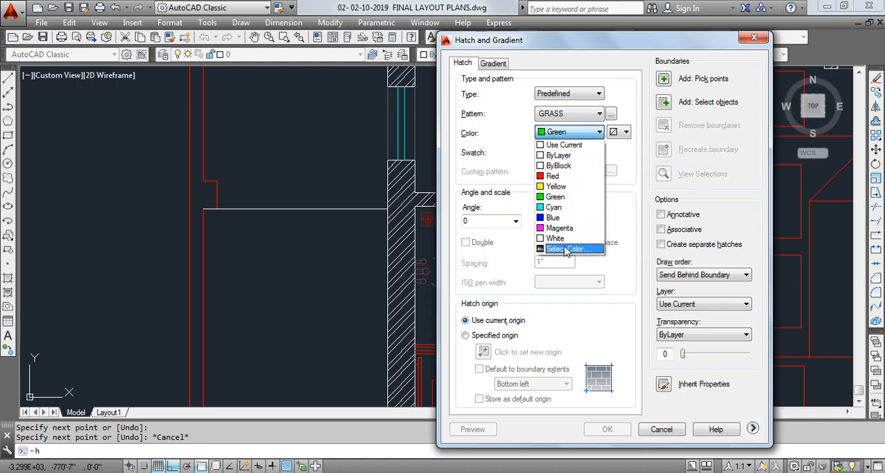
pyautogui.click(556, 253)
pyautogui.click(435, 271)
pyautogui.click(427, 345)
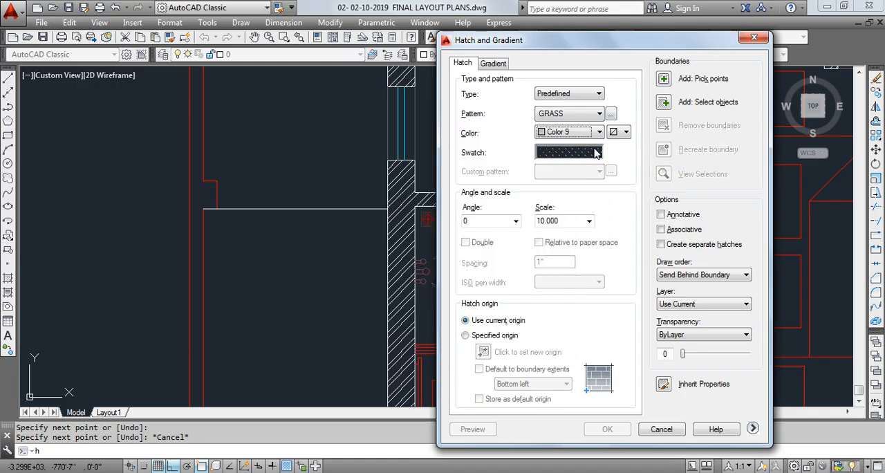
pyautogui.click(579, 155)
pyautogui.moveTo(543, 155)
pyautogui.mouseDown()
pyautogui.moveTo(541, 309)
pyautogui.moveTo(541, 180)
pyautogui.mouseUp()
pyautogui.click(361, 223)
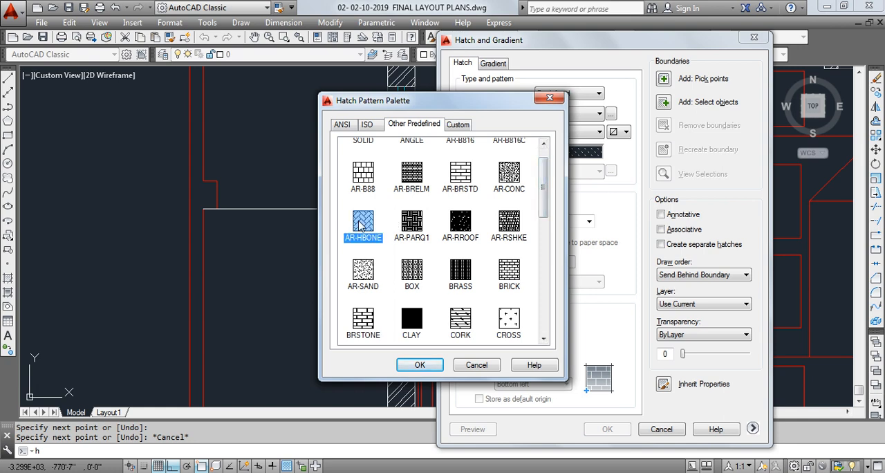
pyautogui.click(422, 368)
# - Try to pick the passage area below the new line as the hatch boundary and check the marked gaps
pyautogui.click(663, 82)
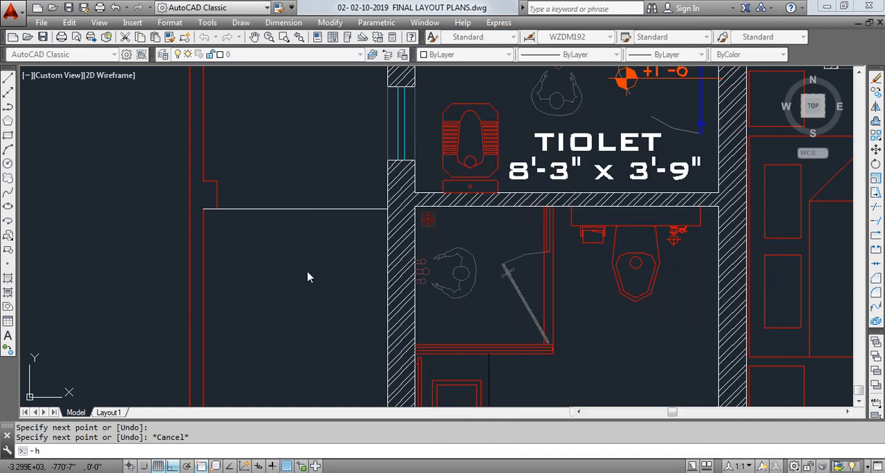
pyautogui.click(321, 287)
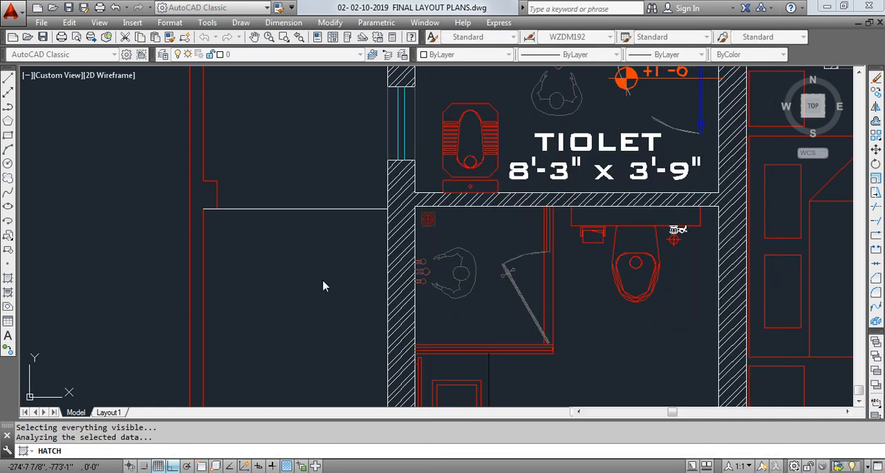
pyautogui.scroll(-8, 325, 285)
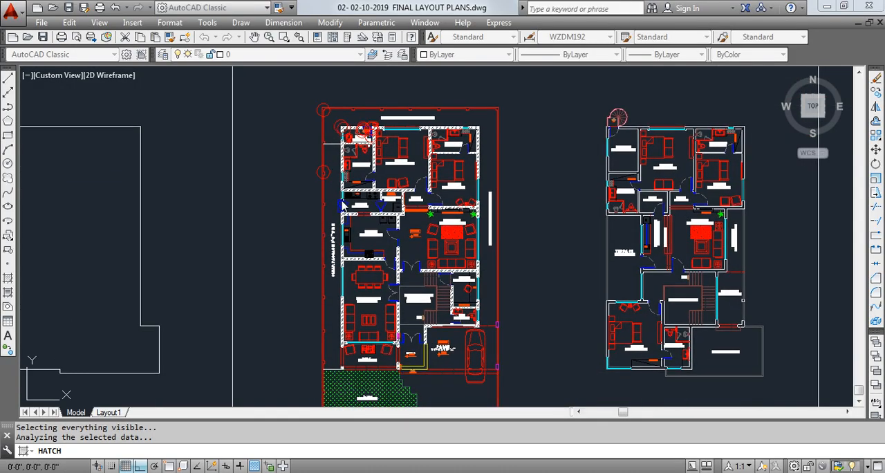
pyautogui.scroll(8, 328, 176)
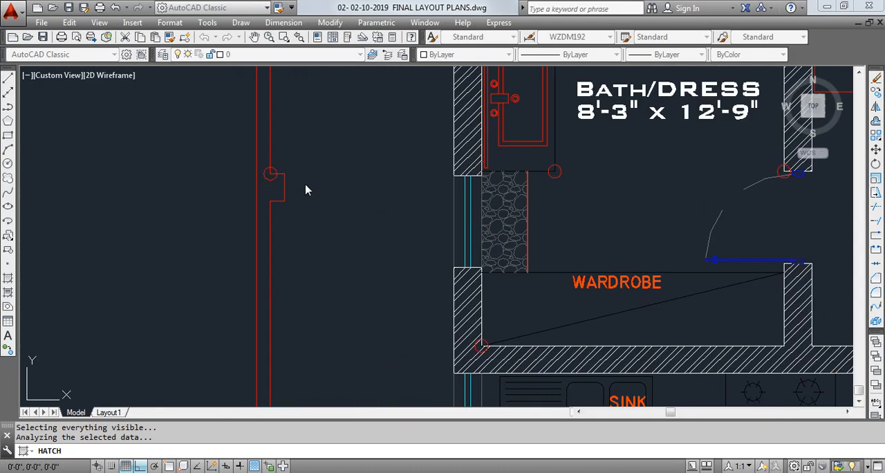
pyautogui.scroll(-6, 327, 206)
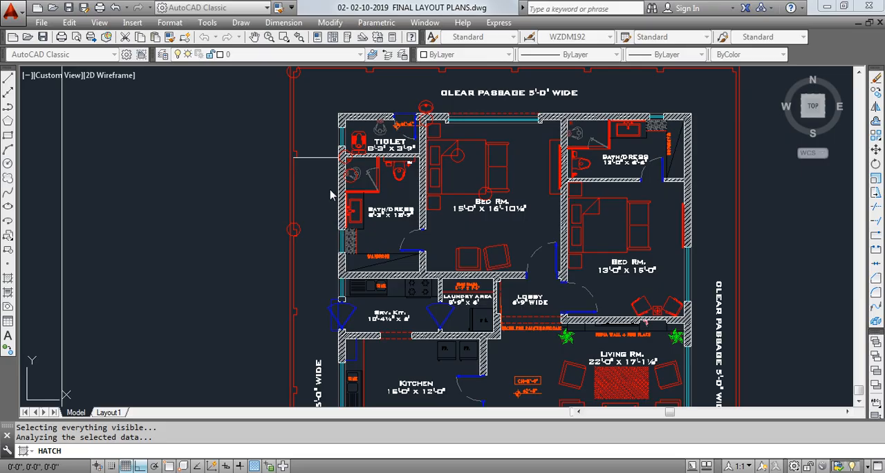
pyautogui.press('Escape')
# - Define the hatch boundary by objects instead, selecting the compound wall segments beside the bath/dress and service kitchen
pyautogui.click(662, 107)
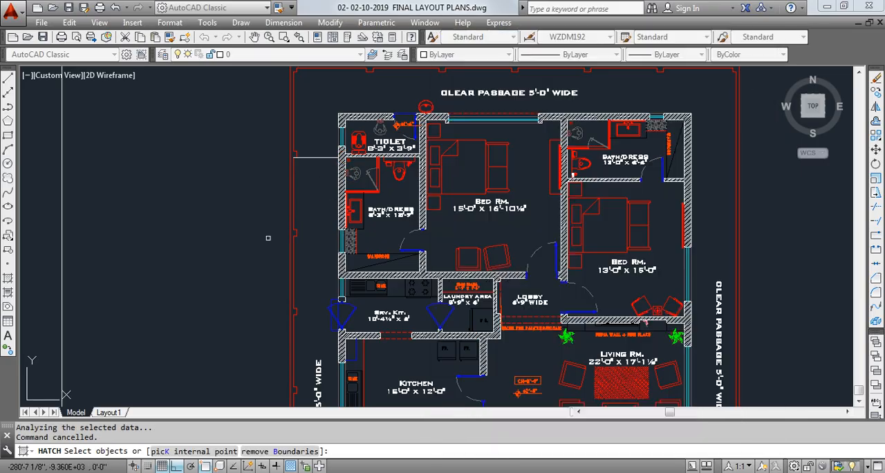
pyautogui.moveTo(295, 181); pyautogui.dragTo(316, 156, button='middle')
pyautogui.click(316, 208)
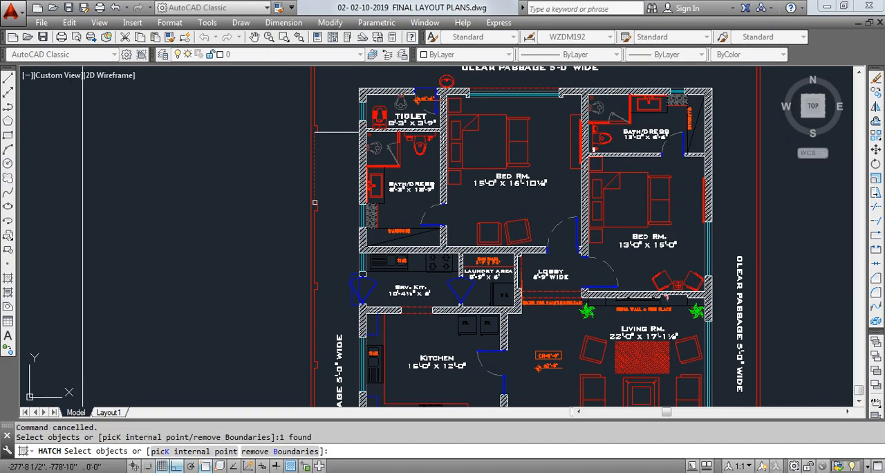
pyautogui.click(321, 219)
pyautogui.click(316, 276)
pyautogui.moveTo(316, 276); pyautogui.dragTo(326, 170, button='middle')
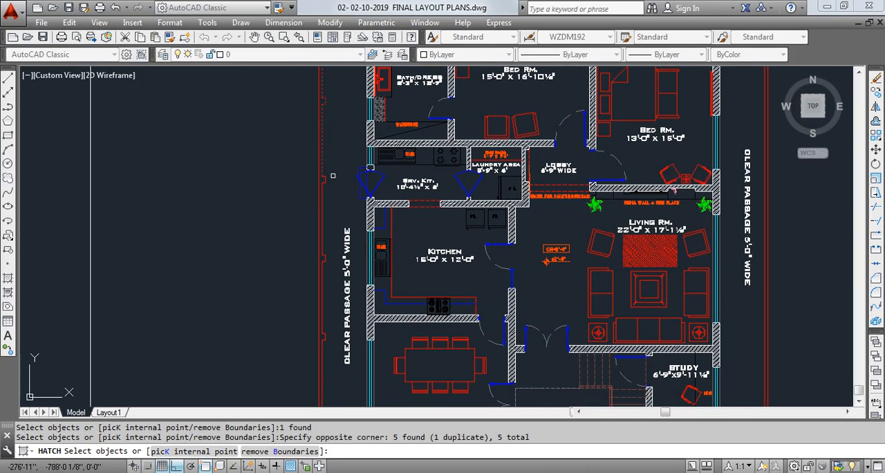
pyautogui.click(336, 167)
pyautogui.click(322, 207)
# - Add the compound wall segments beside the kitchen and the upper drawing/dining room to the boundary selection
pyautogui.moveTo(326, 237); pyautogui.dragTo(324, 140, button='middle')
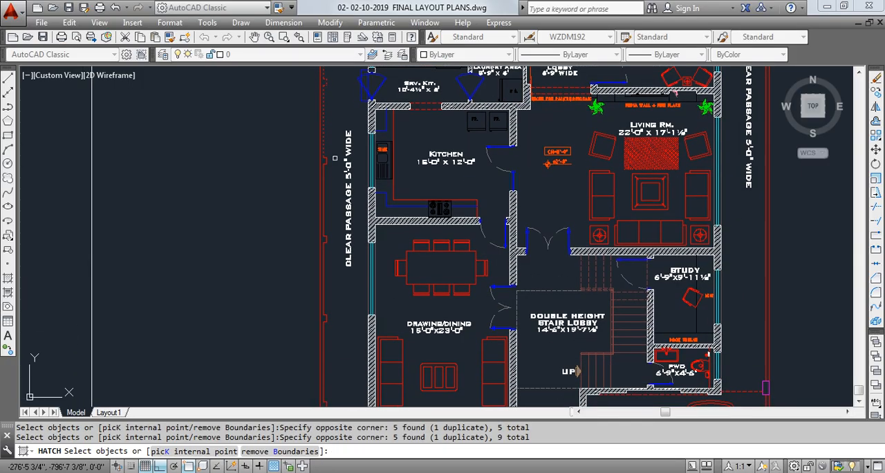
pyautogui.click(336, 153)
pyautogui.click(323, 195)
pyautogui.moveTo(326, 206); pyautogui.dragTo(313, 141, button='middle')
pyautogui.click(325, 156)
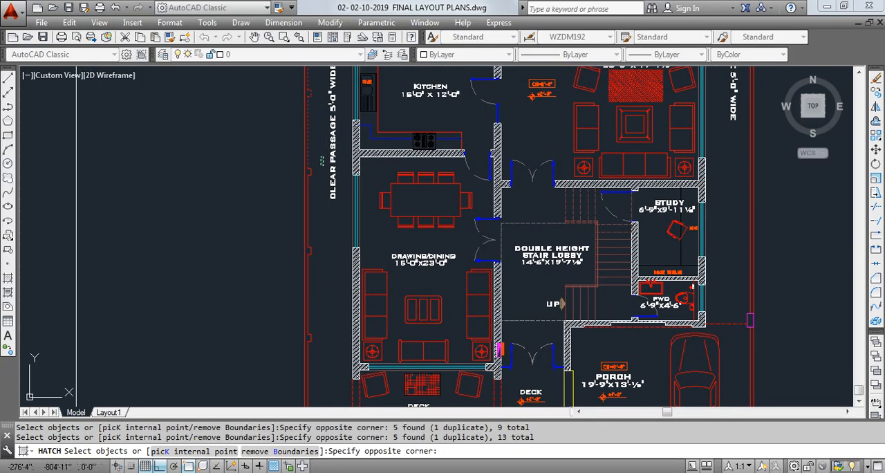
pyautogui.click(306, 194)
pyautogui.moveTo(309, 202); pyautogui.dragTo(315, 116, button='middle')
pyautogui.click(330, 155)
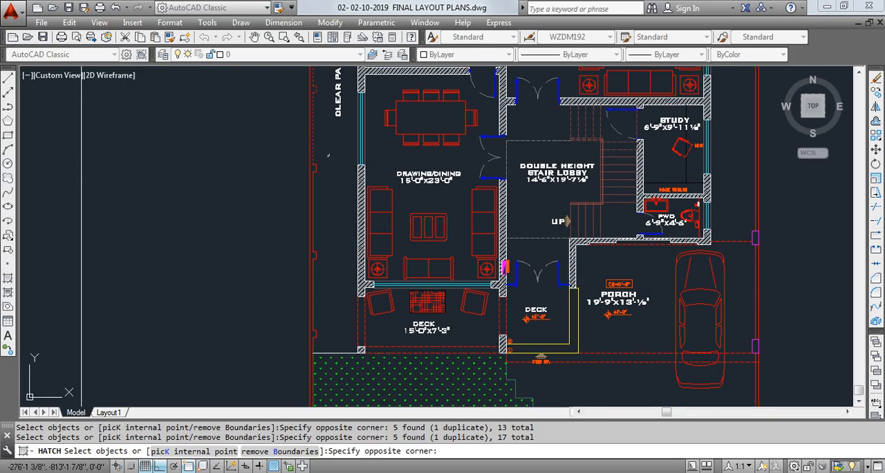
pyautogui.click(313, 196)
# - Add the remaining compound wall segments beside the lower drawing/dining room and deck, down to the lawn
pyautogui.moveTo(313, 199); pyautogui.dragTo(305, 148, button='middle')
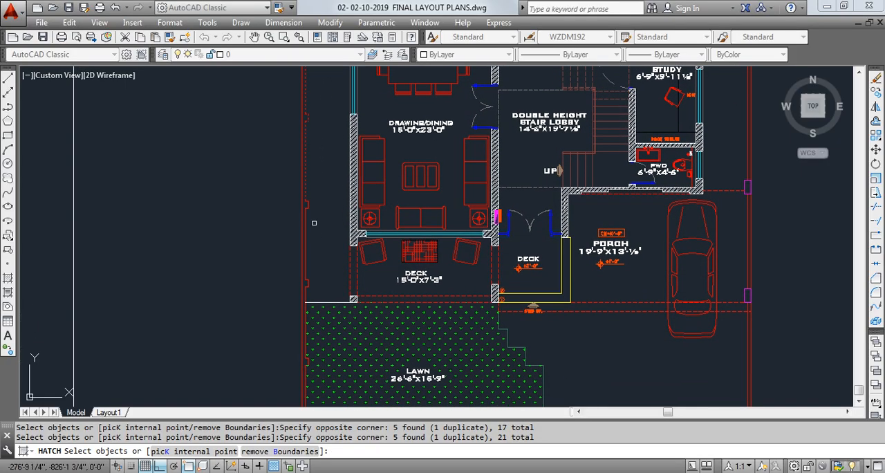
pyautogui.click(325, 190)
pyautogui.click(305, 225)
pyautogui.click(320, 248)
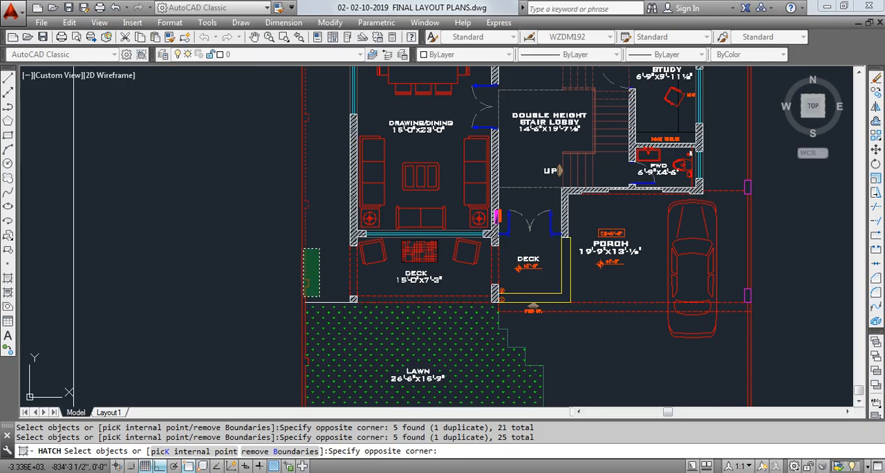
pyautogui.click(304, 297)
# - Add the closing line at the lawn edge, the deck column face and the lower drawing/dining wall face to the boundary selection
pyautogui.click(316, 303)
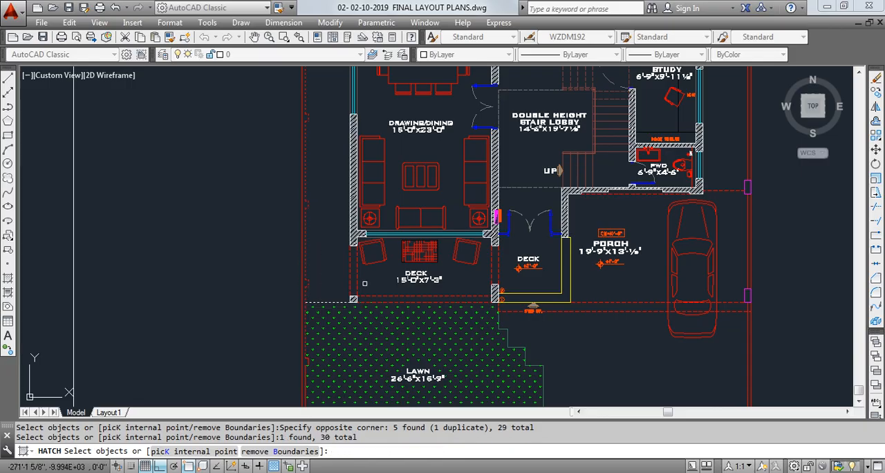
pyautogui.click(352, 296)
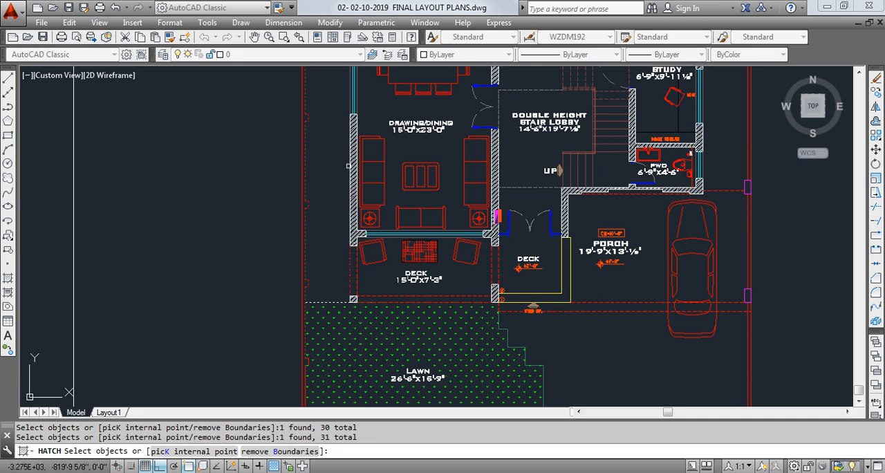
pyautogui.moveTo(330, 159); pyautogui.dragTo(327, 300, button='middle')
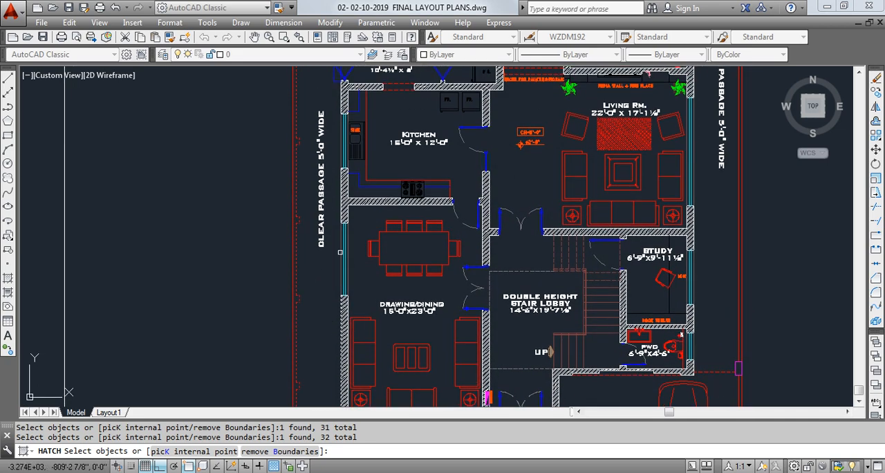
# - Add the outer wall face between drawing/dining and kitchen plus the kitchen window line to the boundary, undoing the stray hatch picks
pyautogui.click(342, 189)
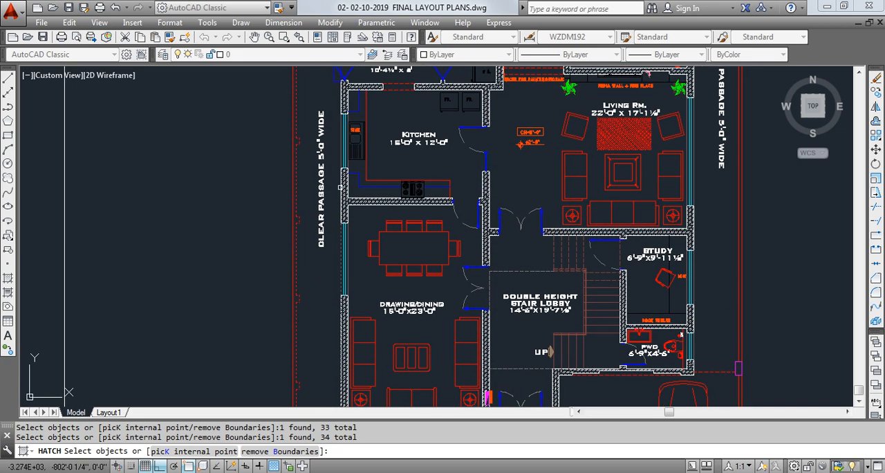
pyautogui.hotkey('ctrl', 'z')
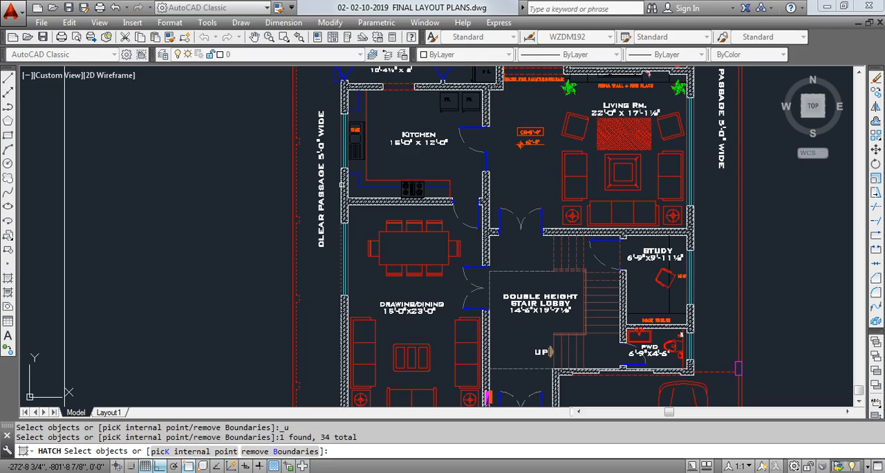
pyautogui.hotkey('ctrl', 'z')
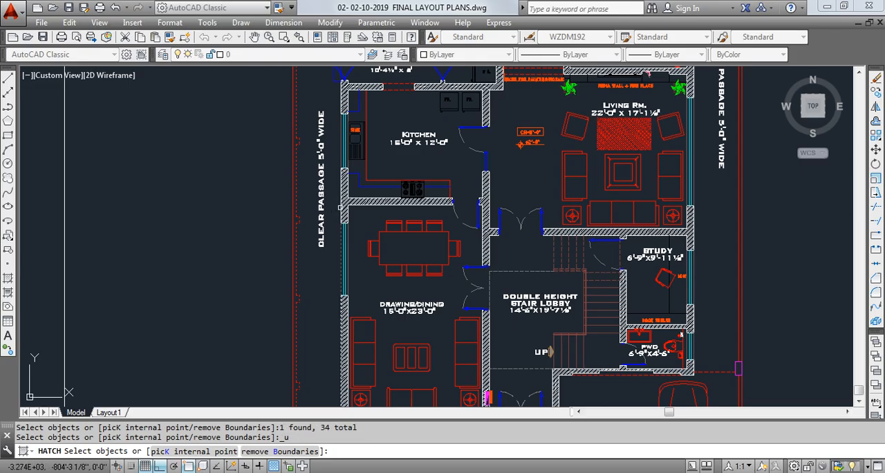
pyautogui.click(340, 207)
pyautogui.scroll(10, 336, 165)
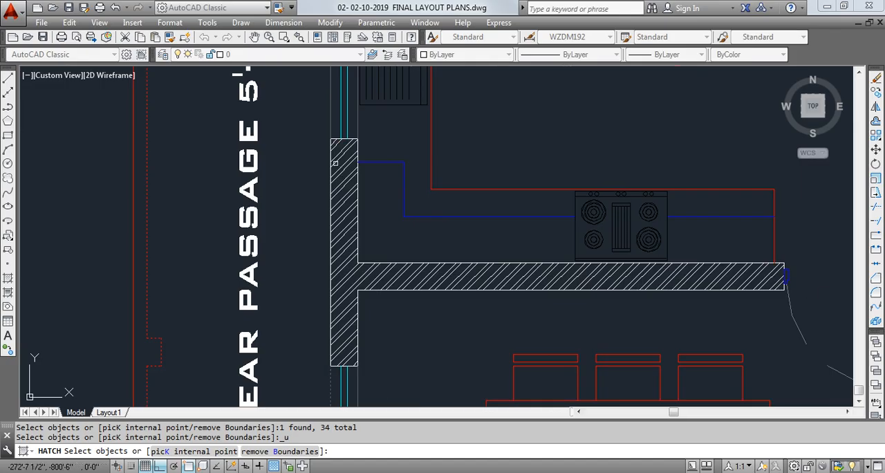
pyautogui.scroll(-2, 330, 155)
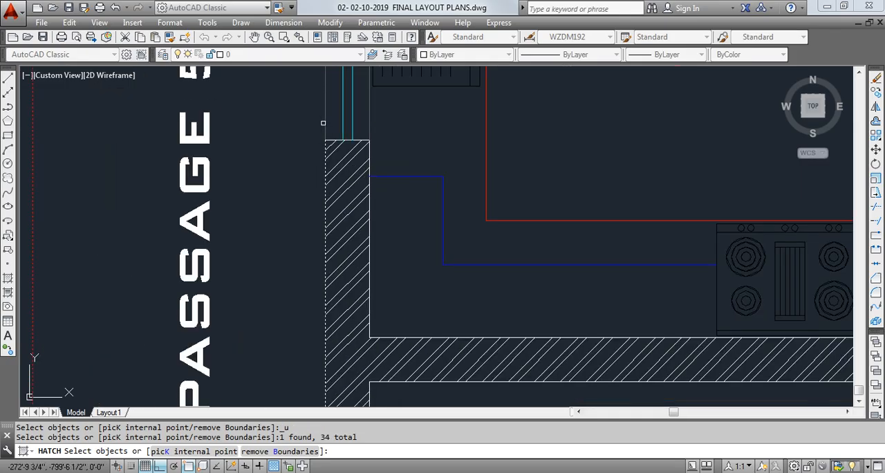
pyautogui.click(323, 122)
pyautogui.click(329, 126)
pyautogui.scroll(-4, 315, 139)
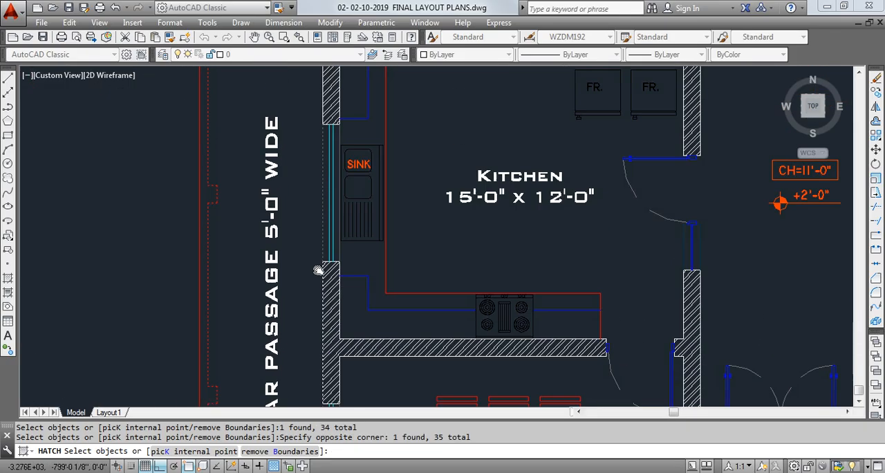
# - Add the upper kitchen wall face and the service kitchen's entrance step outline and window line to the boundary selection
pyautogui.scroll(6, 320, 125)
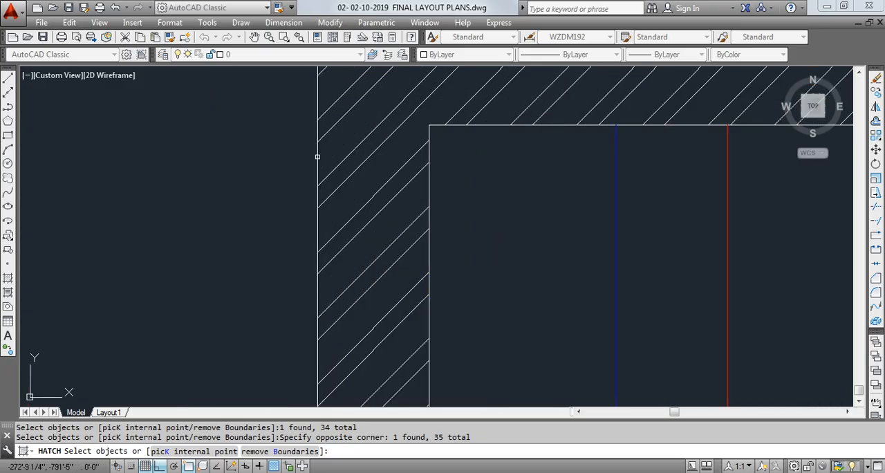
pyautogui.click(318, 157)
pyautogui.scroll(-5, 315, 166)
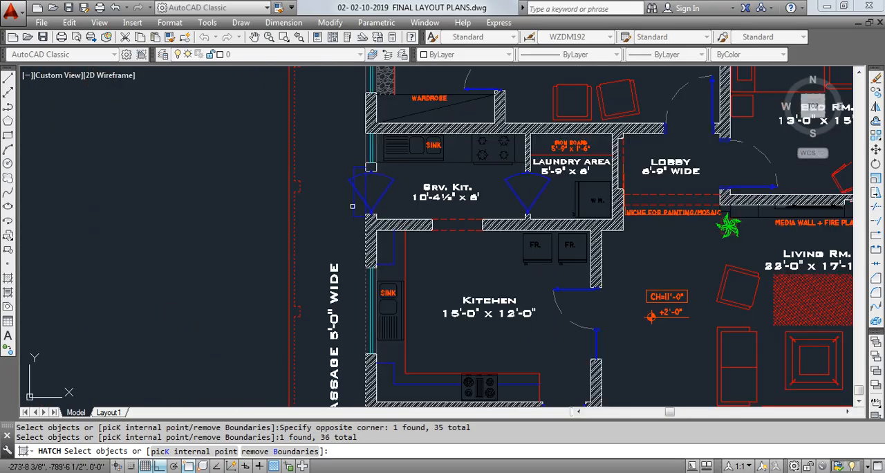
pyautogui.scroll(3, 352, 205)
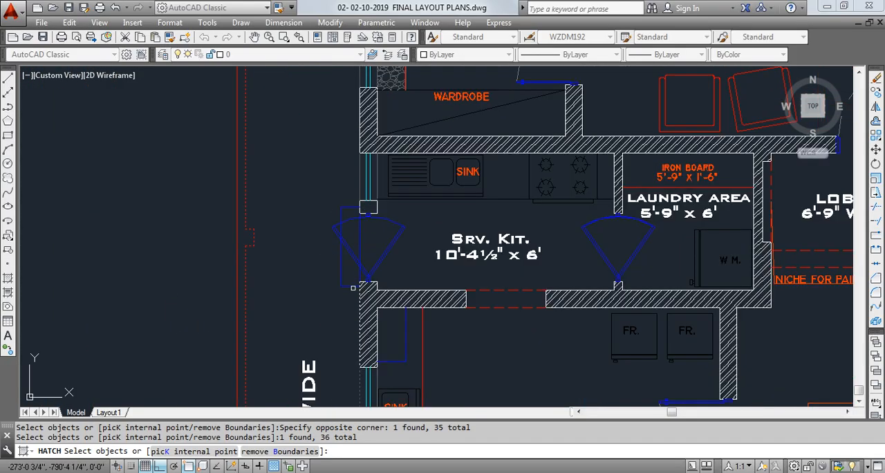
pyautogui.click(352, 288)
pyautogui.click(342, 283)
pyautogui.click(340, 280)
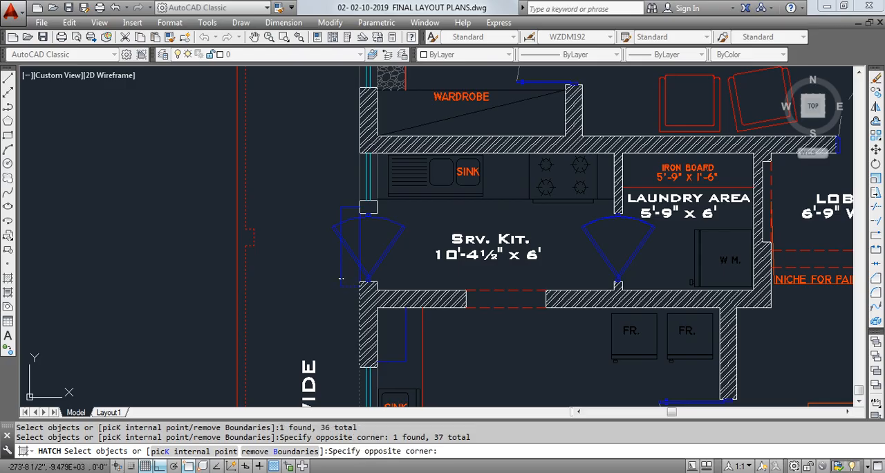
pyautogui.click(336, 223)
pyautogui.click(347, 209)
pyautogui.click(359, 176)
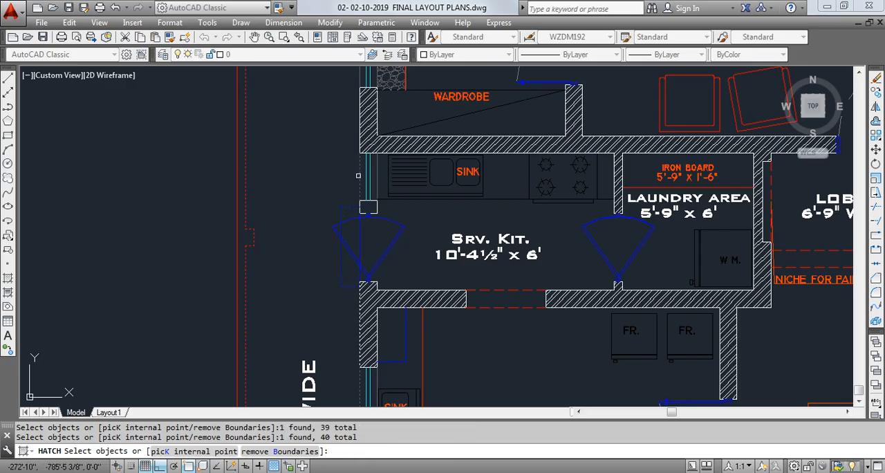
# - Add the remaining bath/dress wall face and closing line to the boundary, and apply the AR-HBONE hatch in Color 9 at scale 10
pyautogui.moveTo(342, 162); pyautogui.dragTo(342, 320, button='middle')
pyautogui.scroll(4, 357, 242)
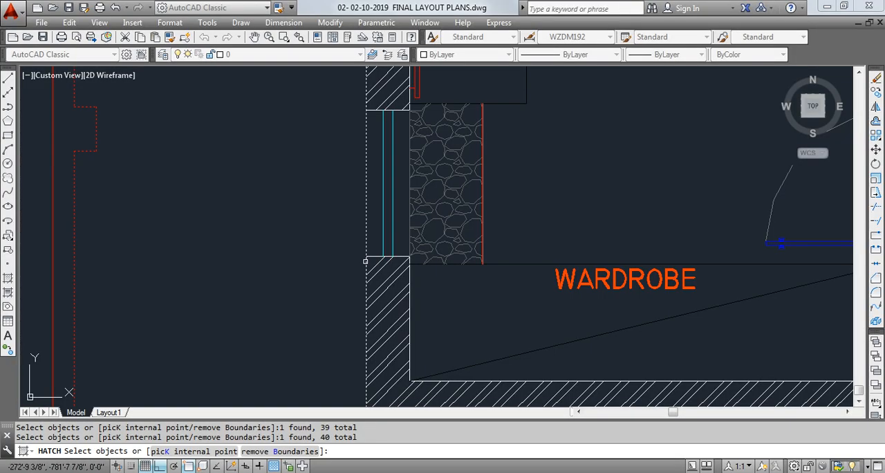
pyautogui.scroll(-6, 365, 204)
pyautogui.scroll(2, 325, 185)
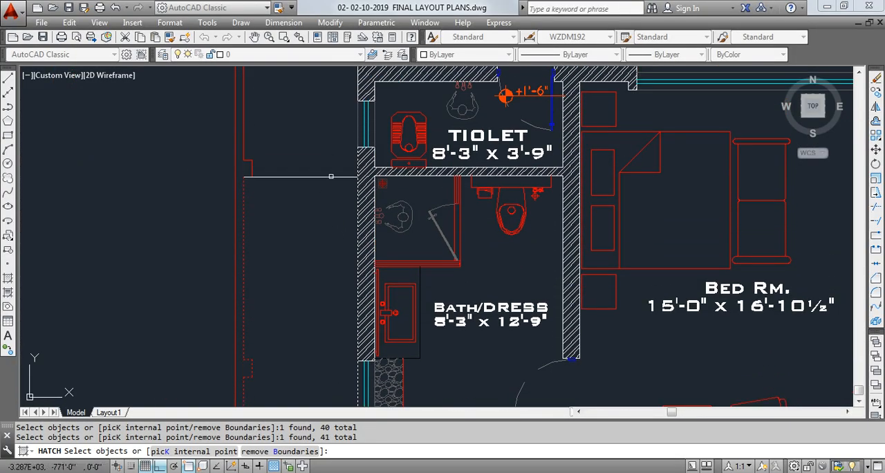
pyautogui.press('Return')
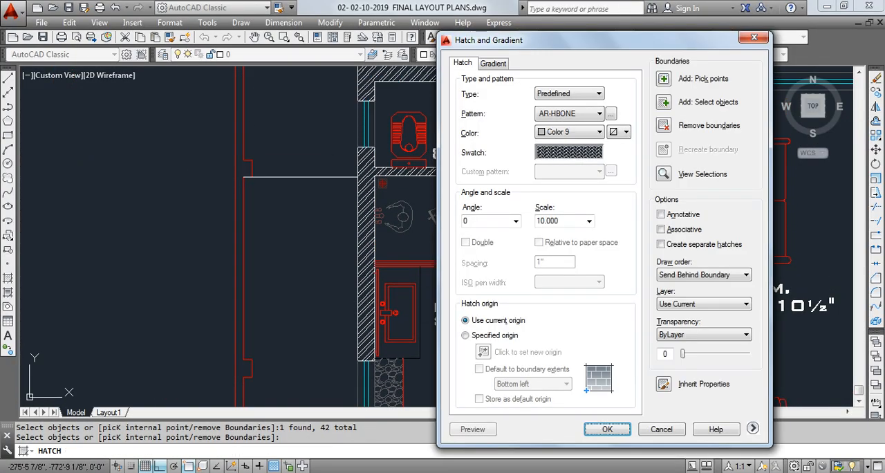
pyautogui.click(606, 430)
# - Select the side passage's herringbone hatch and refine its scale, trying 1 and settling on 2
pyautogui.scroll(-5, 342, 241)
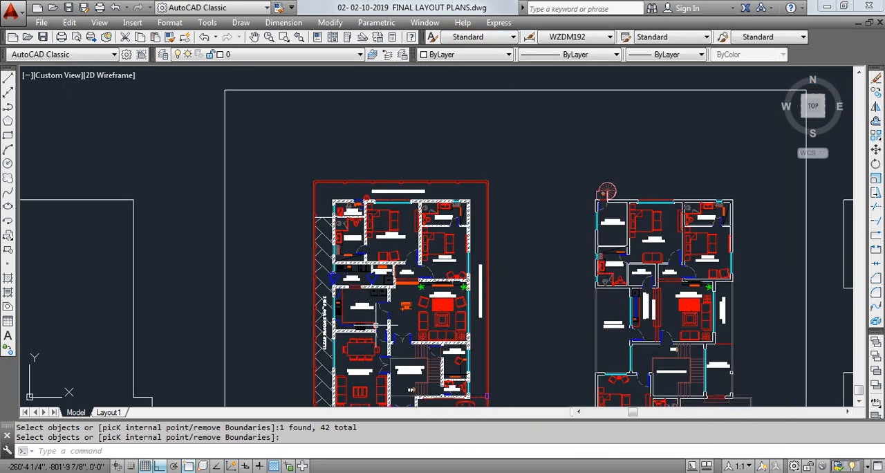
pyautogui.moveTo(316, 232); pyautogui.dragTo(316, 200, button='middle')
pyautogui.click(302, 198)
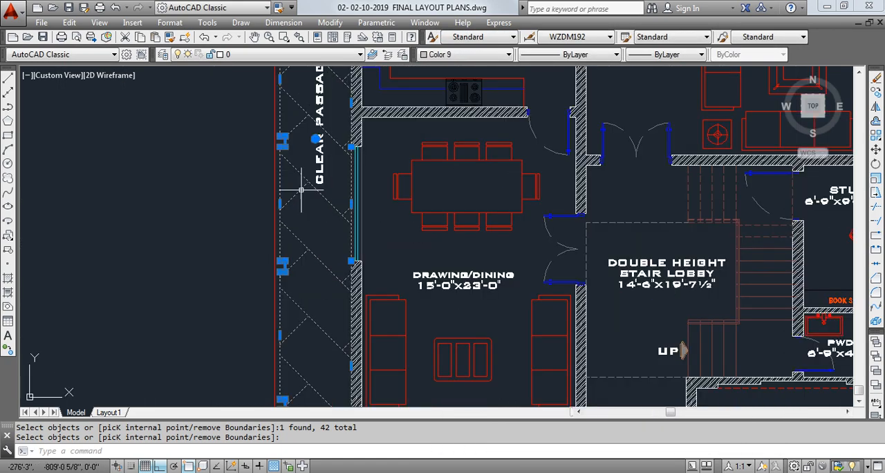
pyautogui.click(446, 125)
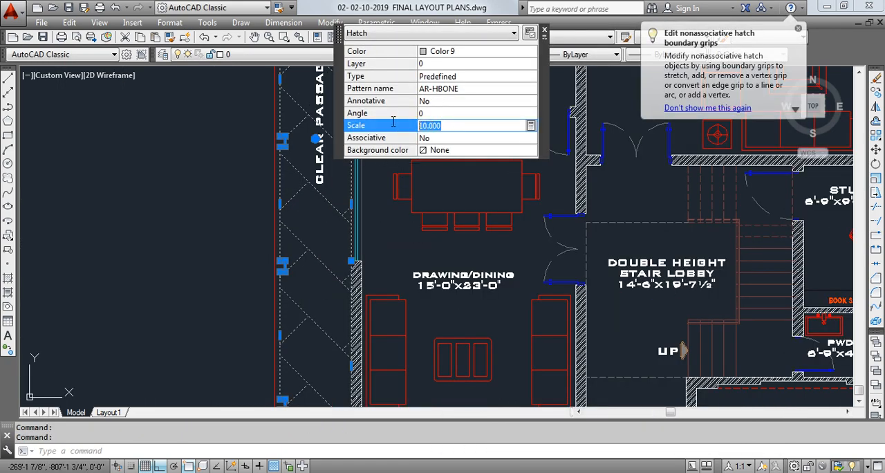
pyautogui.write('1')
pyautogui.press('Return')
pyautogui.write('2')
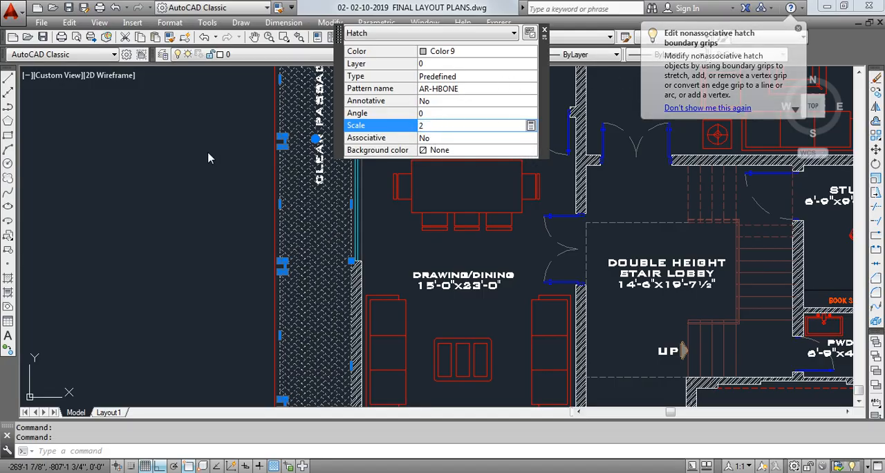
pyautogui.press('Return')
pyautogui.moveTo(231, 196); pyautogui.dragTo(214, 204, button='middle')
pyautogui.press('Escape')
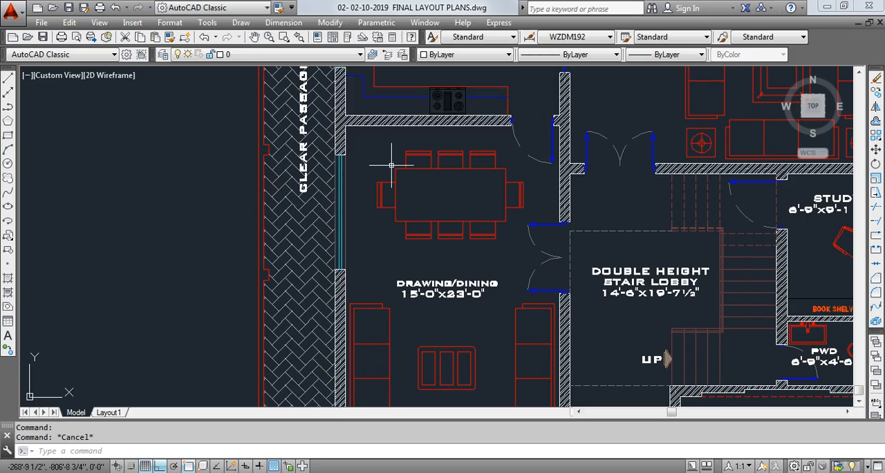
# - Examine the rescaled herringbone paving along the length of the side passage
pyautogui.scroll(-5, 321, 269)
pyautogui.scroll(5, 320, 269)
pyautogui.moveTo(336, 268); pyautogui.dragTo(278, 169, button='middle')
pyautogui.scroll(-2, 362, 233)
pyautogui.moveTo(398, 209); pyautogui.dragTo(349, 311, button='middle')
pyautogui.moveTo(353, 208); pyautogui.dragTo(342, 261, button='middle')
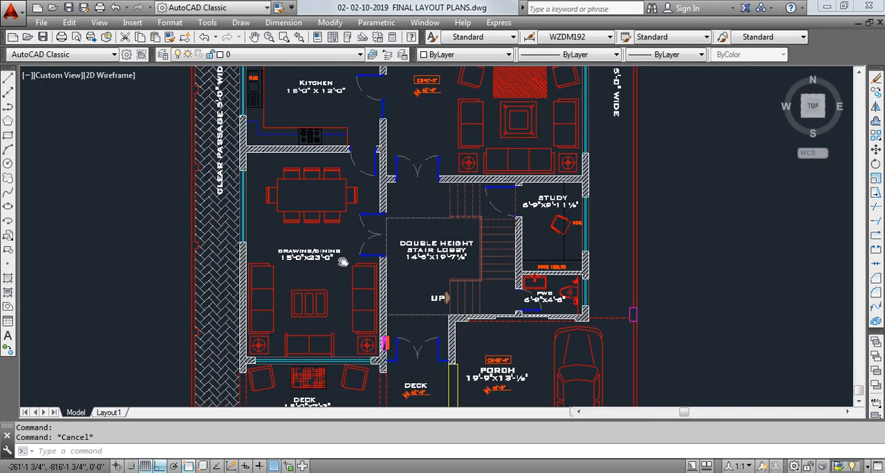
pyautogui.moveTo(333, 193); pyautogui.dragTo(309, 363, button='middle')
# - Review the hatch pattern, scale and boundary settings once more and leave them without creating a hatch
pyautogui.write('h')
pyautogui.press('space')
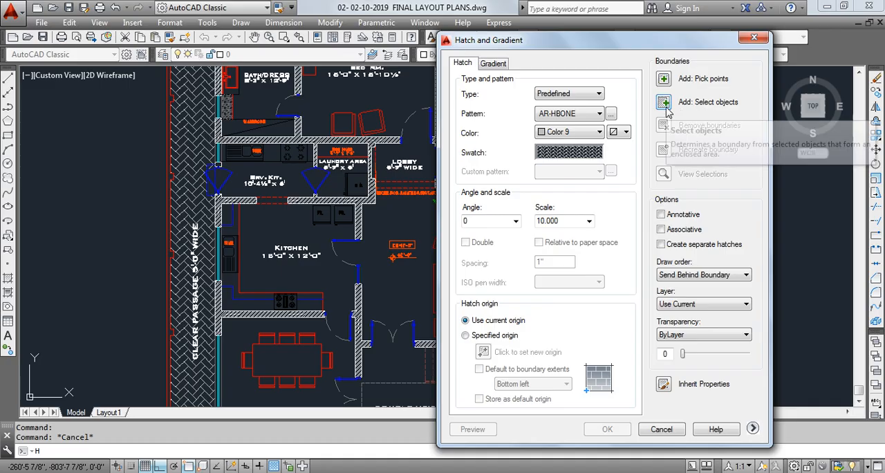
pyautogui.click(659, 433)
# - Inspect the finished ground floor plan, checking the wall hatching, passage paving, lawn and porch areas
pyautogui.moveTo(310, 245); pyautogui.dragTo(321, 71, button='middle')
pyautogui.moveTo(302, 297); pyautogui.dragTo(300, 131, button='middle')
pyautogui.scroll(-2, 221, 206)
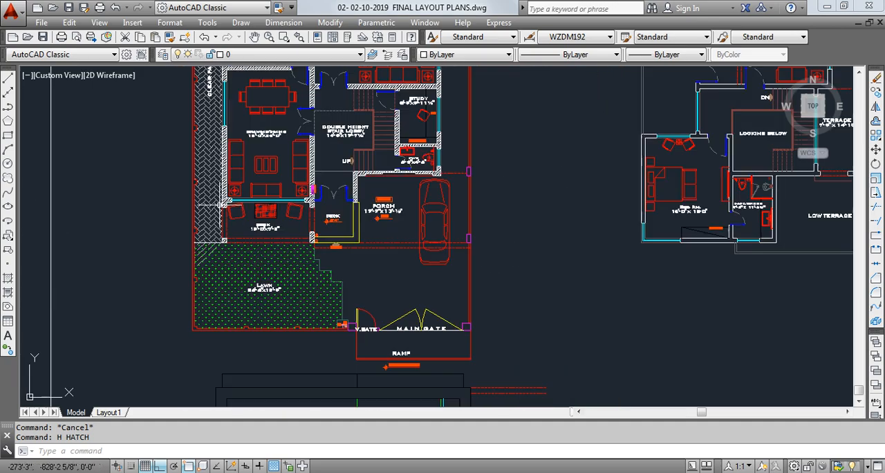
pyautogui.moveTo(242, 114); pyautogui.dragTo(218, 387, button='middle')
pyautogui.scroll(-2, 269, 193)
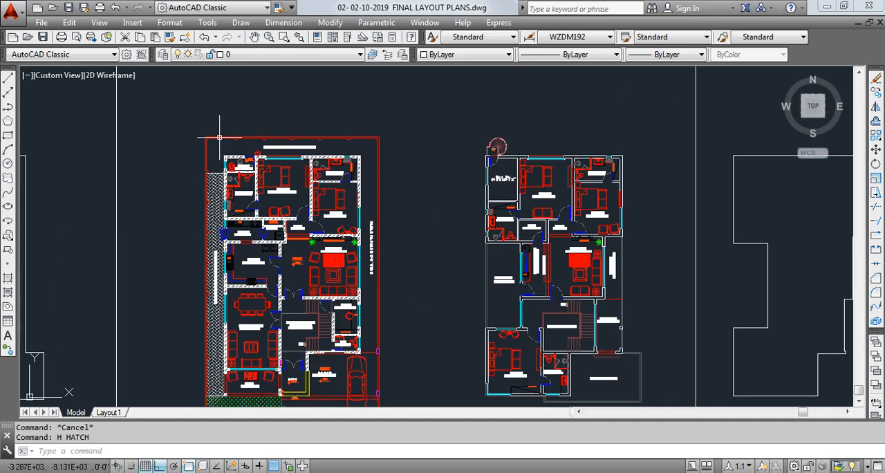
pyautogui.moveTo(384, 304); pyautogui.dragTo(389, 200, button='middle')
pyautogui.scroll(2, 267, 290)
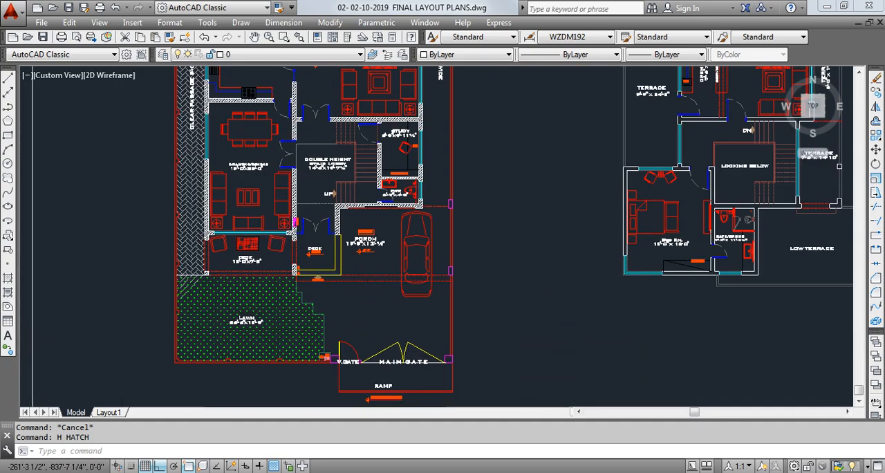
pyautogui.scroll(2, 289, 273)
pyautogui.moveTo(316, 281); pyautogui.dragTo(340, 241, button='middle')
pyautogui.scroll(-2, 359, 197)
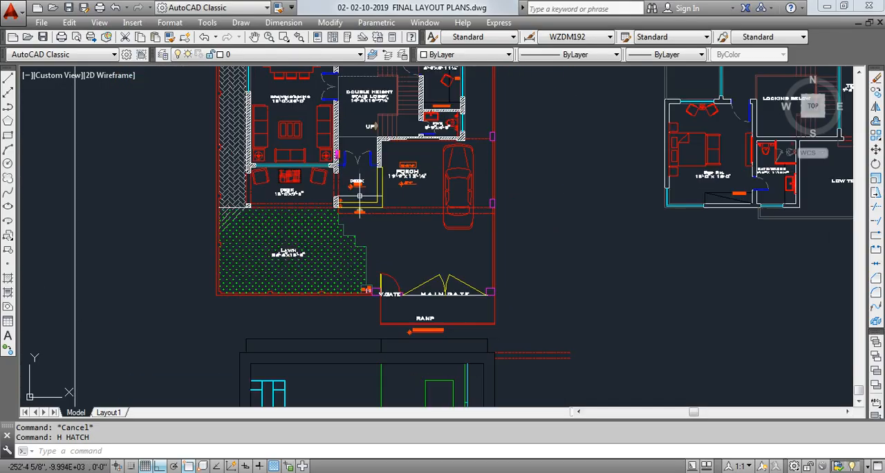
pyautogui.moveTo(359, 196)
pyautogui.mouseDown(button='middle')
pyautogui.moveTo(351, 330)
pyautogui.moveTo(346, 249)
pyautogui.moveTo(314, 238)
pyautogui.mouseUp(button='middle')
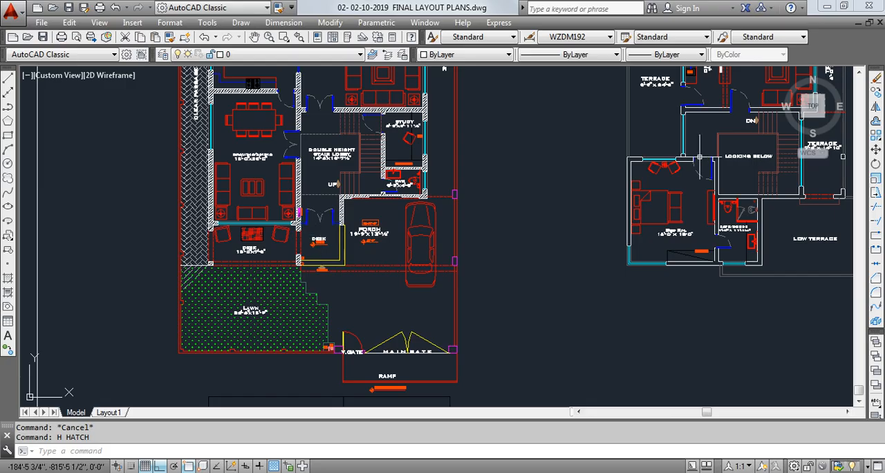